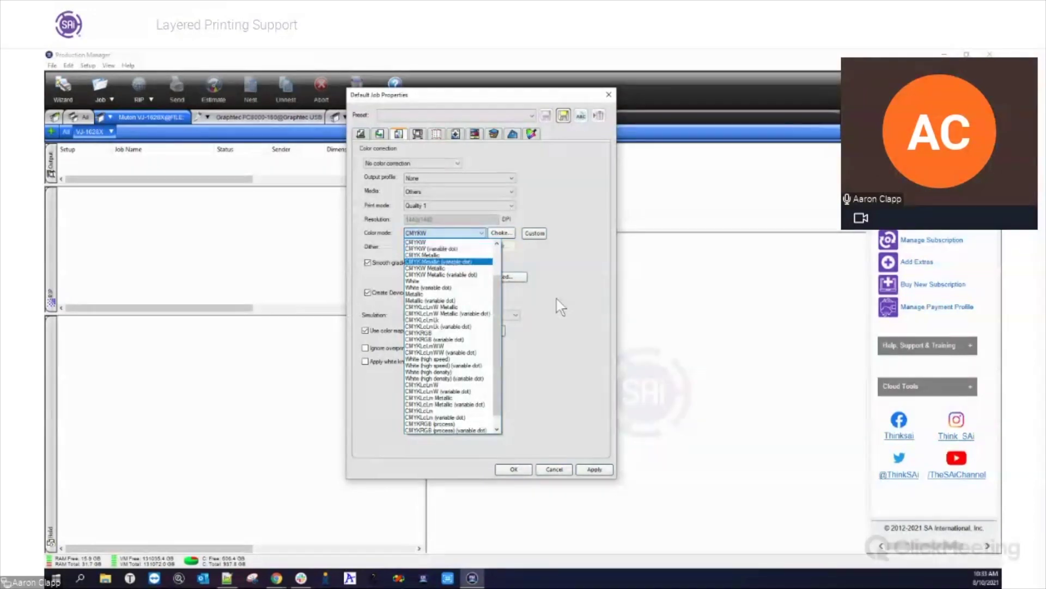
# - Confirm the default job properties with CMYKW as the color mode
pyautogui.click(590, 316)
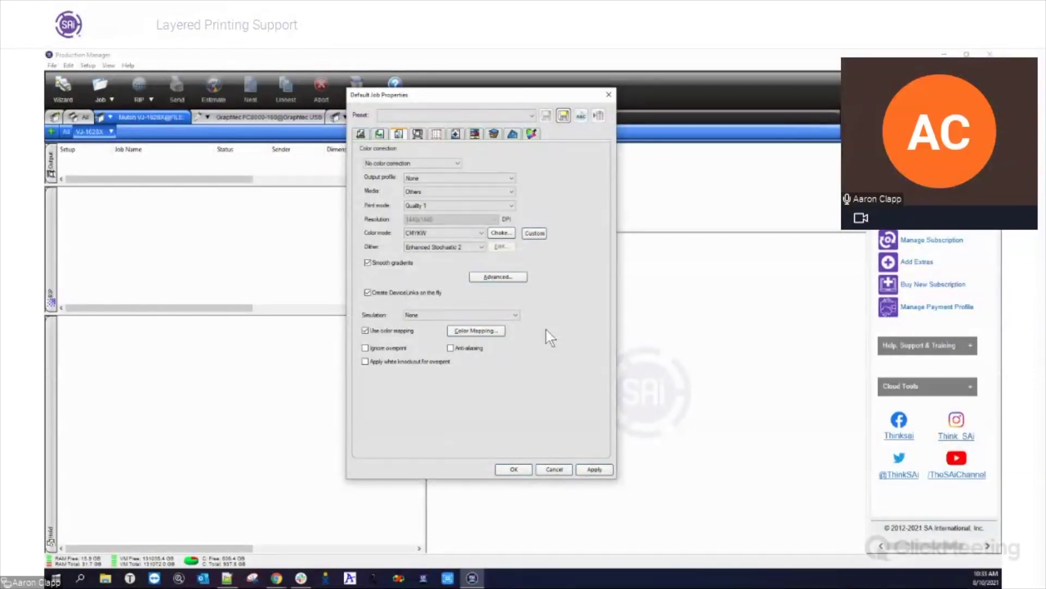
pyautogui.click(508, 470)
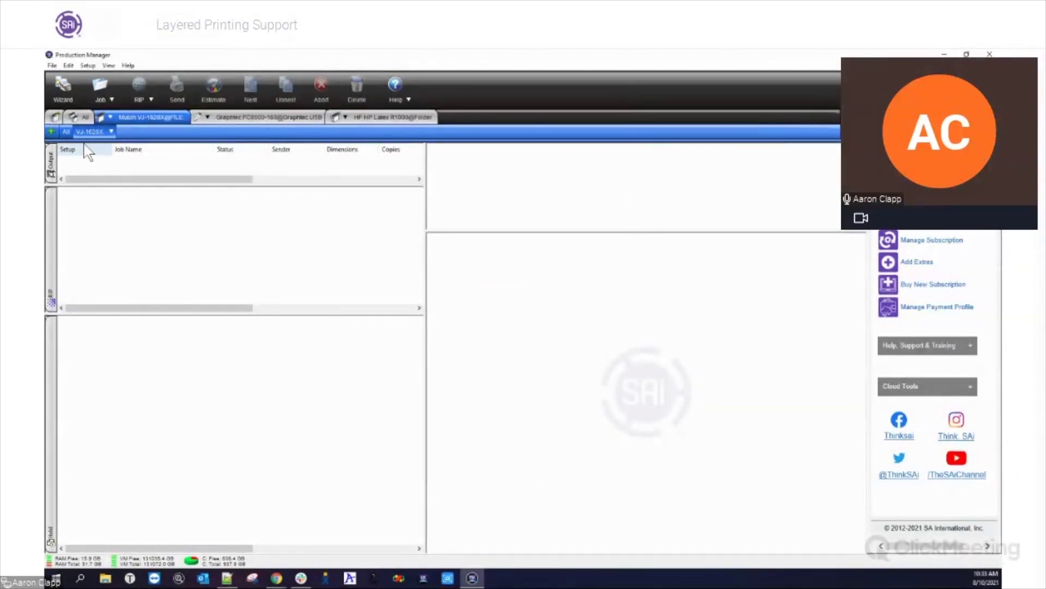
# - Add the file Boom Vector White UF (1).pdf as a job to the VJ-1628X setup
pyautogui.click(110, 132)
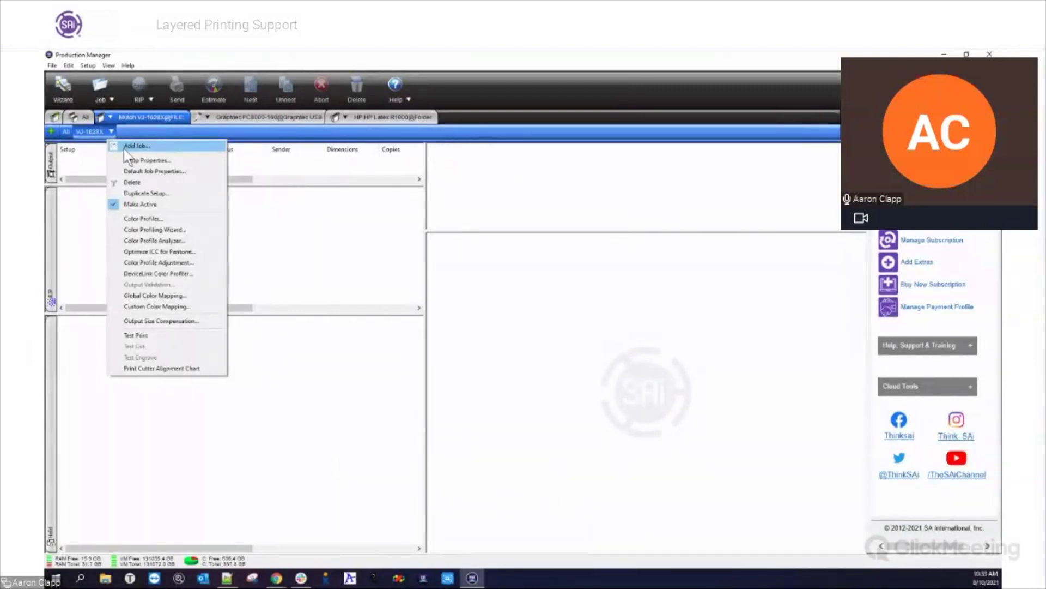
pyautogui.click(123, 149)
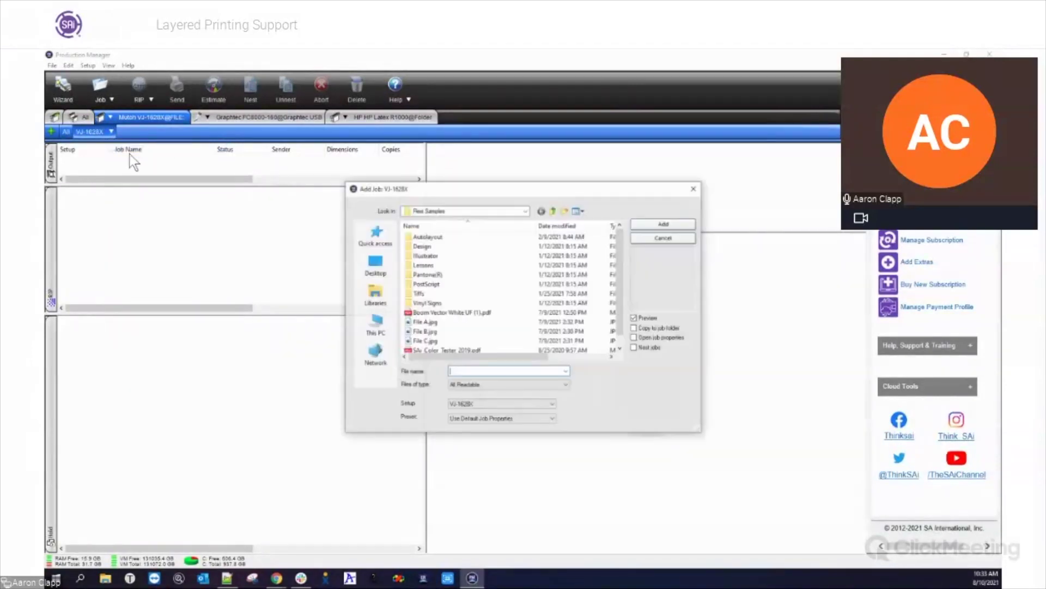
pyautogui.click(461, 312)
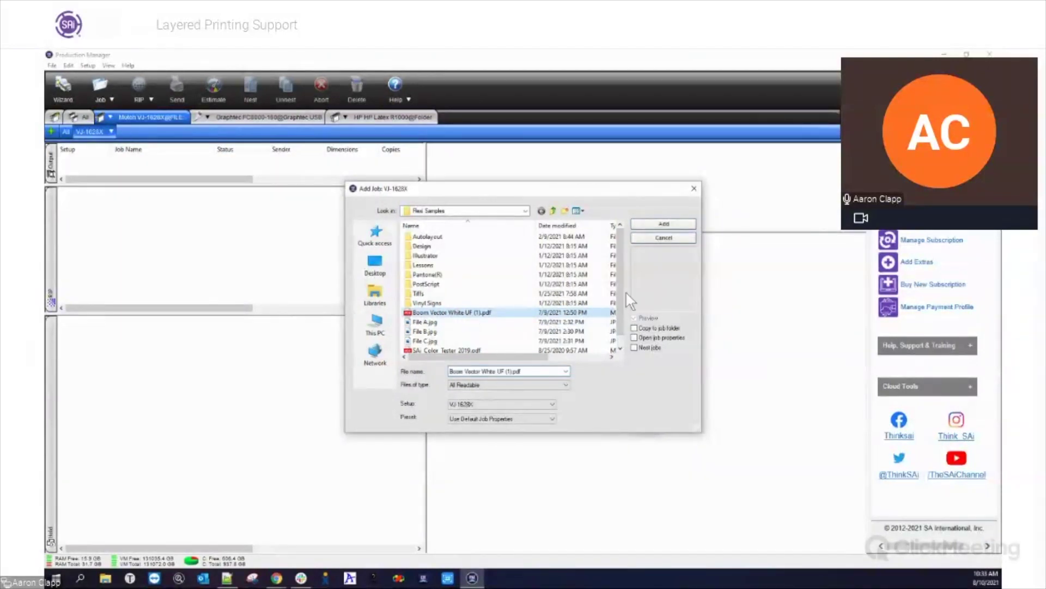
pyautogui.click(657, 225)
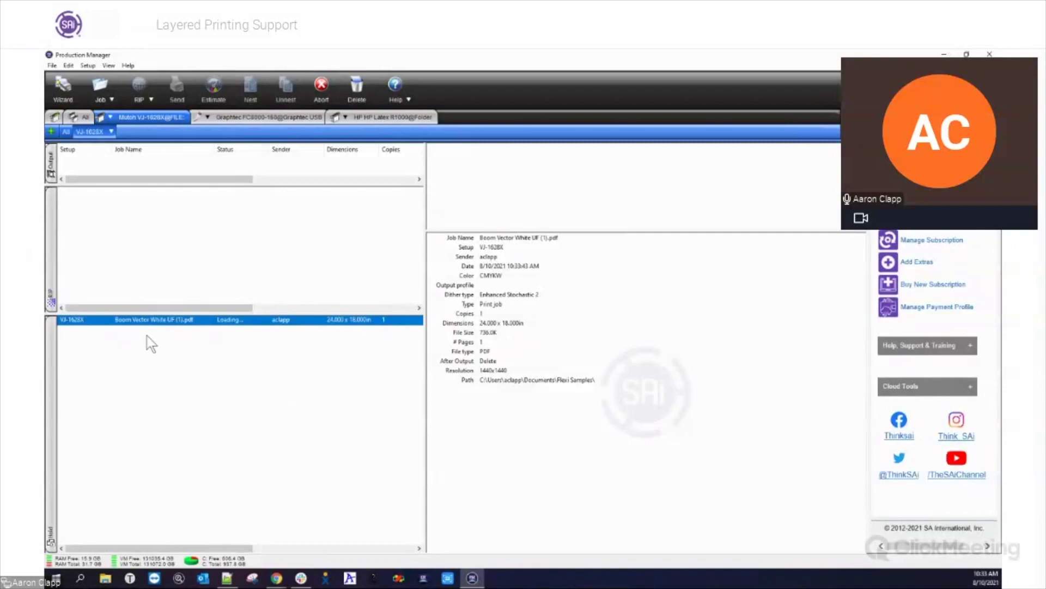
# - Open the properties of the Boom Vector White job and turn on the output channel preview
pyautogui.doubleClick(154, 321)
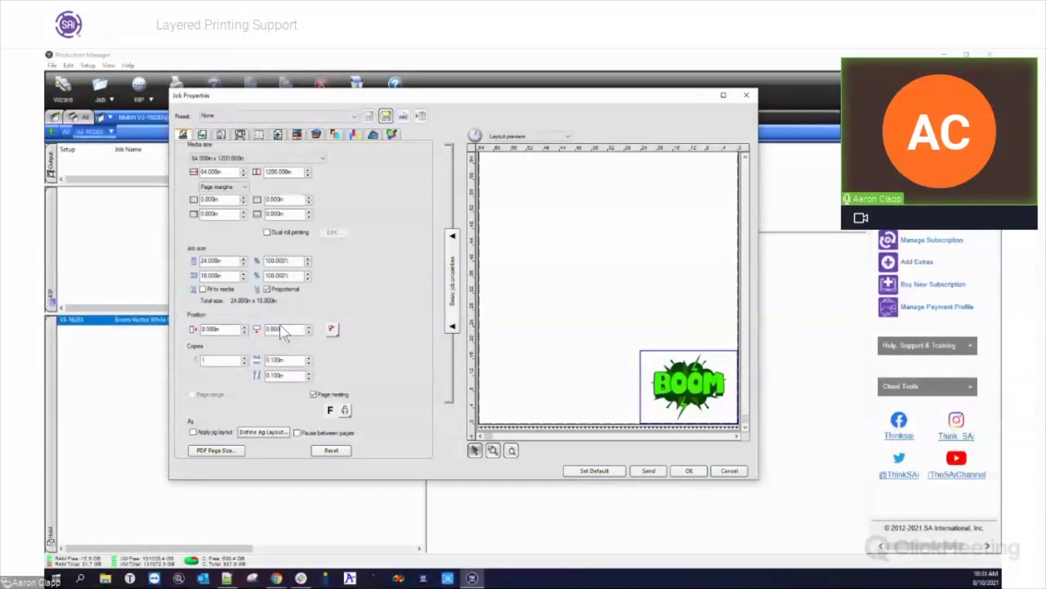
pyautogui.click(225, 136)
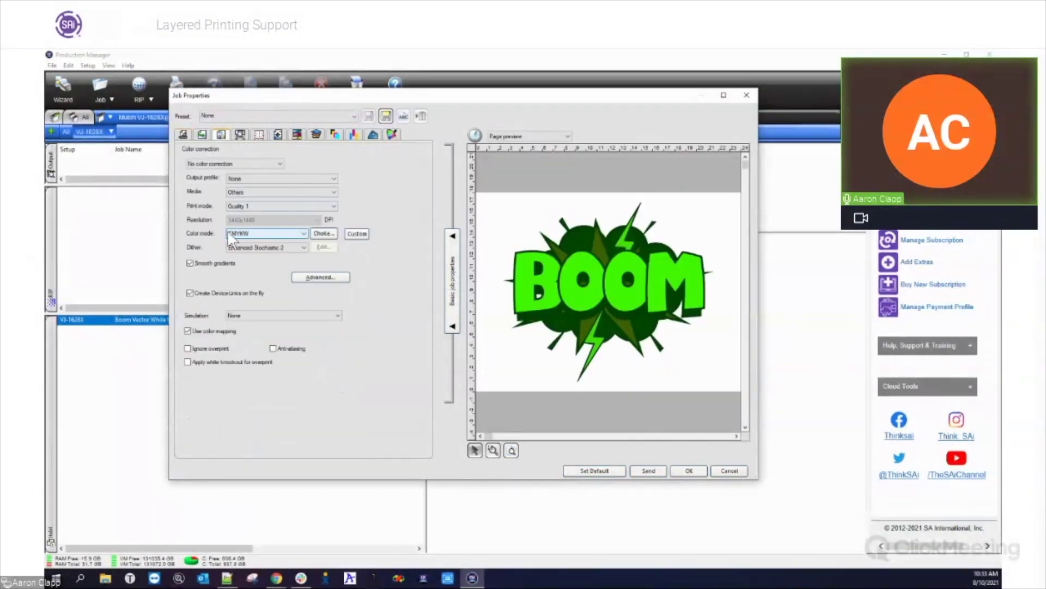
pyautogui.click(336, 138)
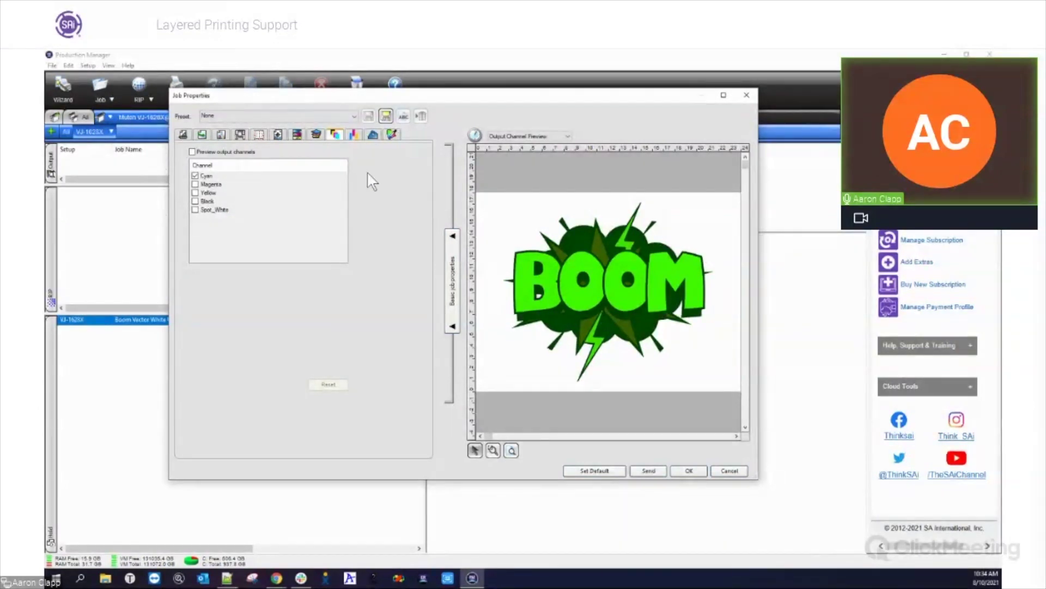
pyautogui.click(192, 152)
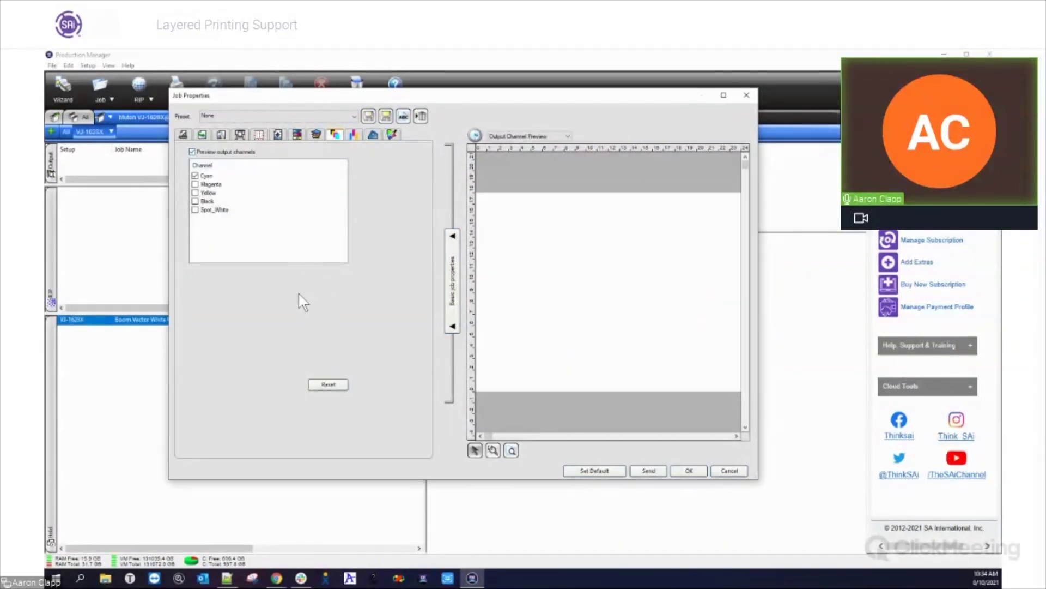
# - Preview the job's Magenta, Yellow and Spot_White output channels one at a time
pyautogui.click(194, 184)
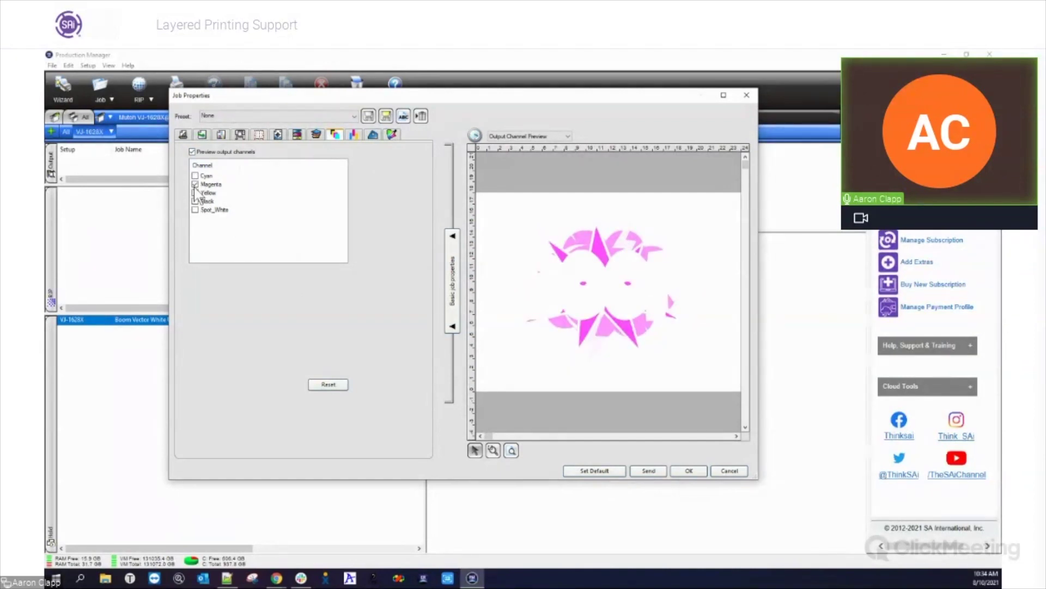
pyautogui.click(195, 193)
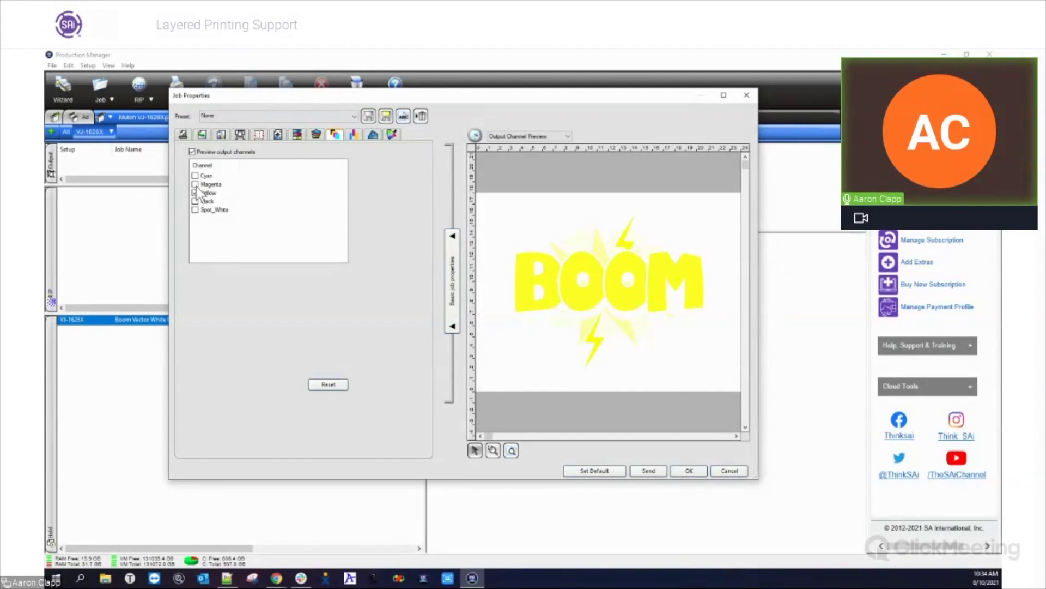
pyautogui.click(195, 193)
pyautogui.click(194, 184)
pyautogui.click(195, 210)
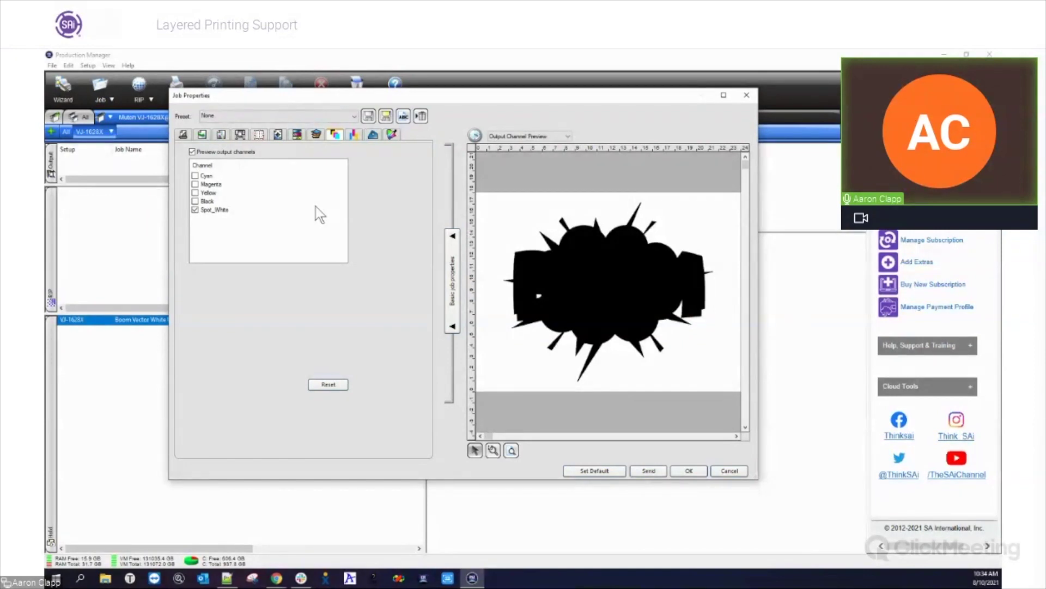
# - Check the job's layout and channel previews, and examine how the White channel is mapped in the separation settings
pyautogui.click(183, 136)
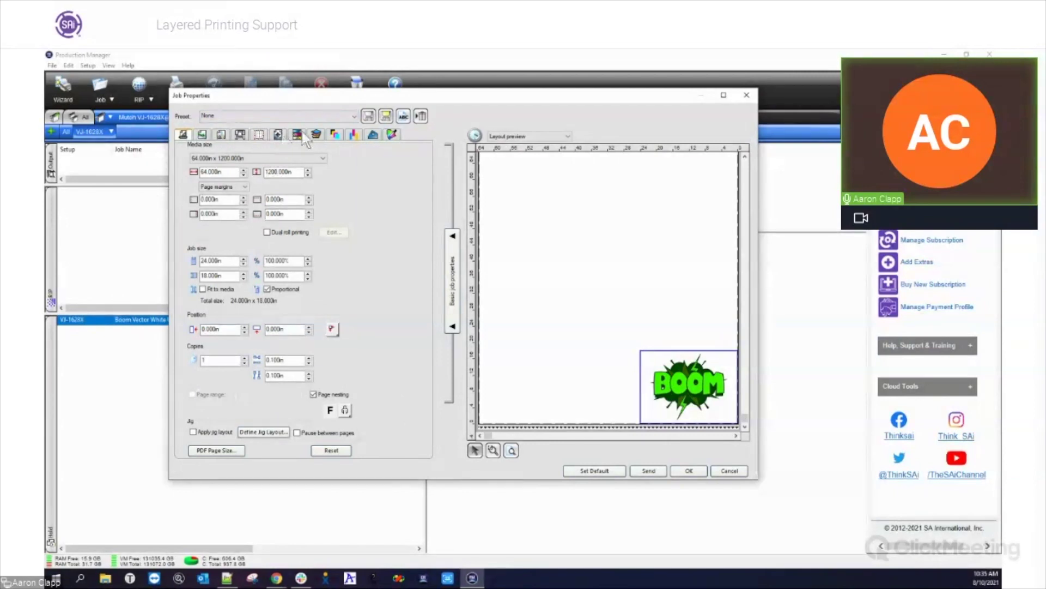
pyautogui.click(336, 135)
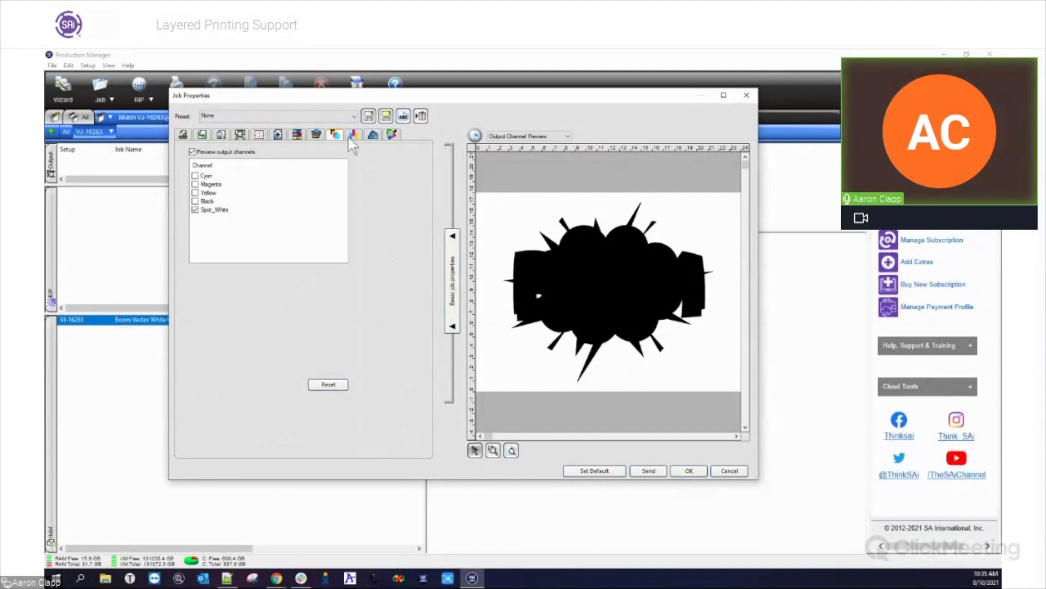
pyautogui.click(316, 134)
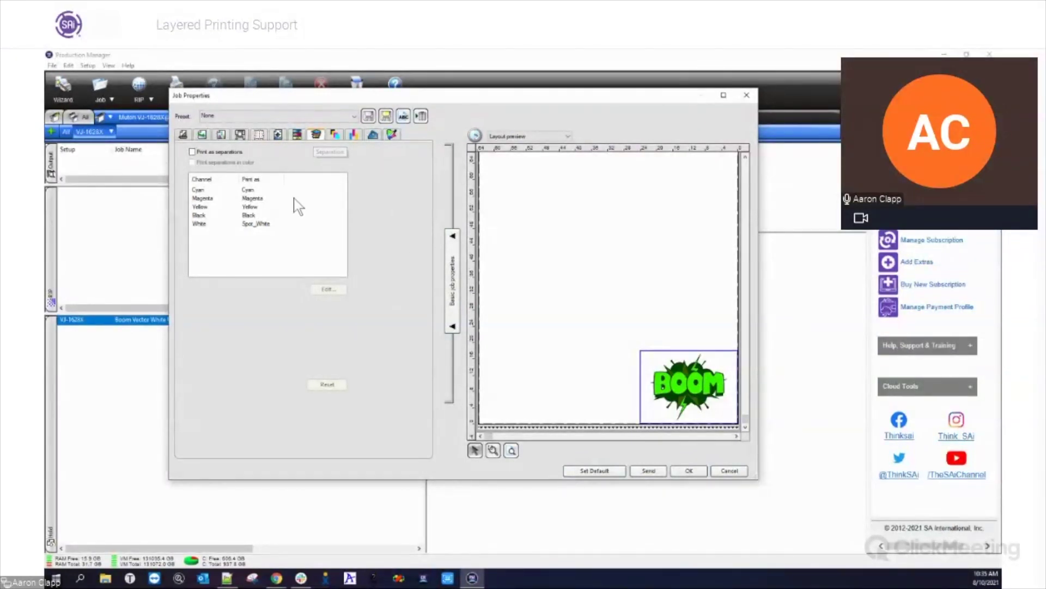
pyautogui.click(255, 225)
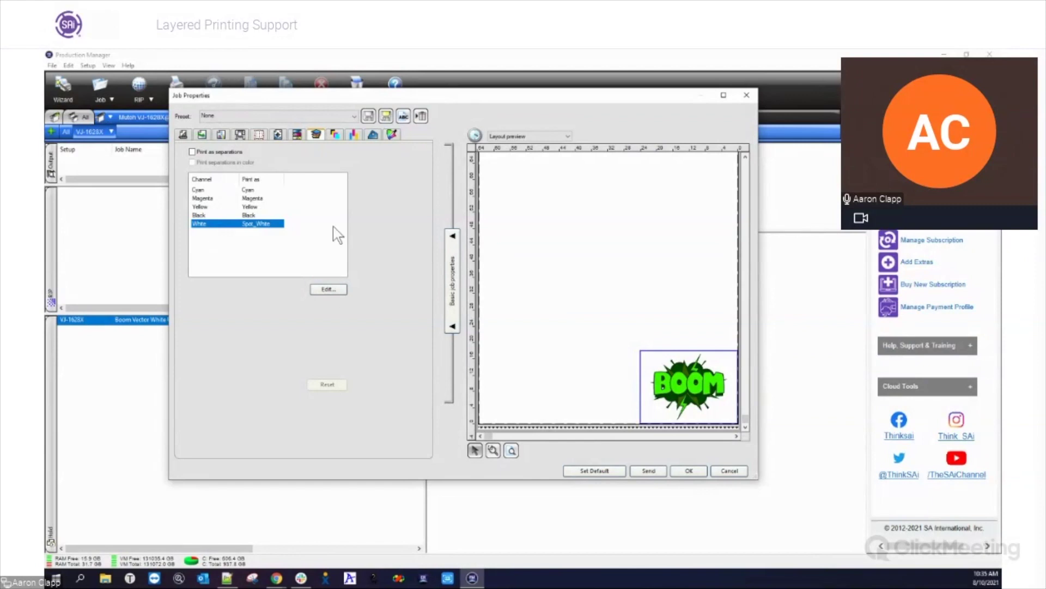
# - Set the job's color mode to CMYK (variable dot) and check how the White channel is mapped for printing
pyautogui.click(219, 135)
pyautogui.click(286, 234)
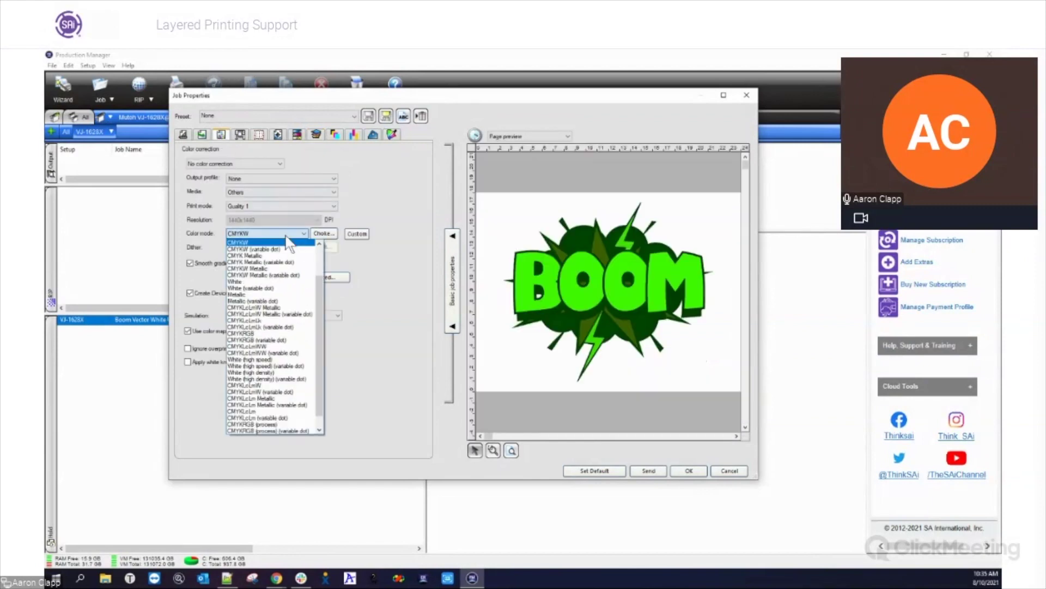
pyautogui.scroll(2, 318, 268)
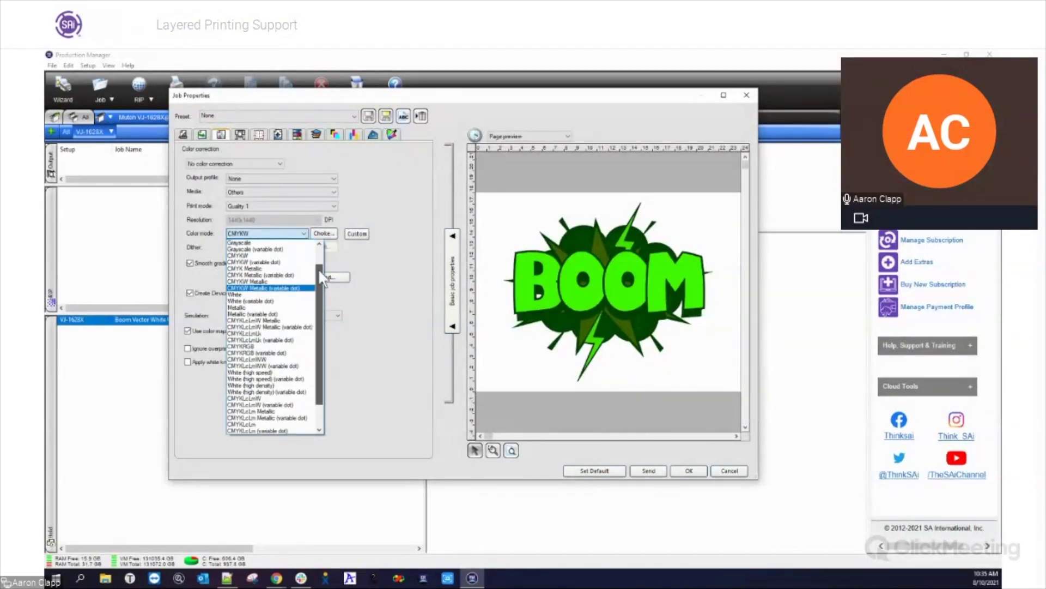
pyautogui.click(277, 249)
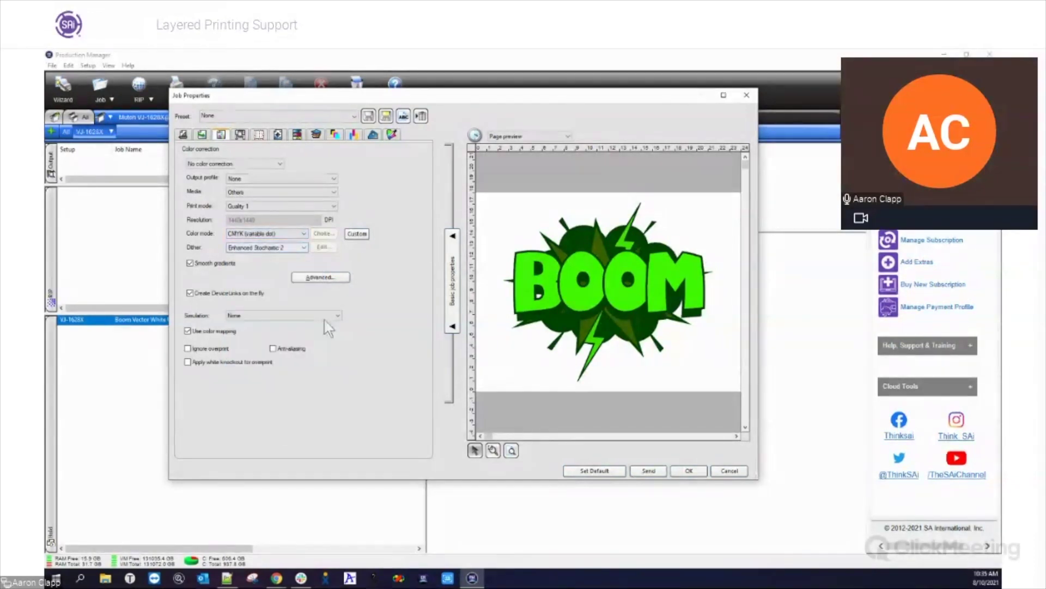
pyautogui.click(317, 135)
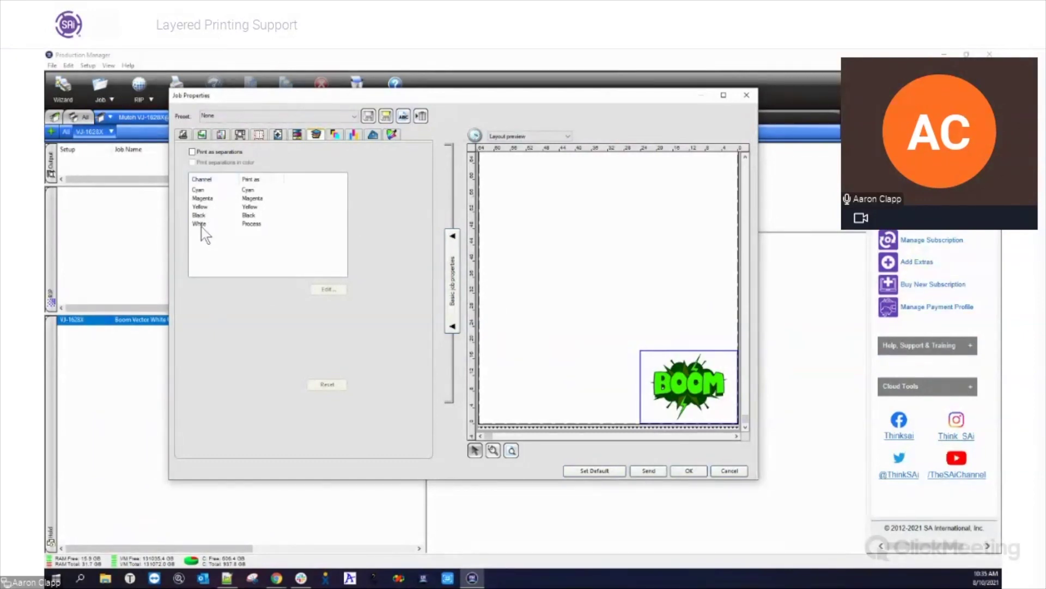
pyautogui.click(258, 224)
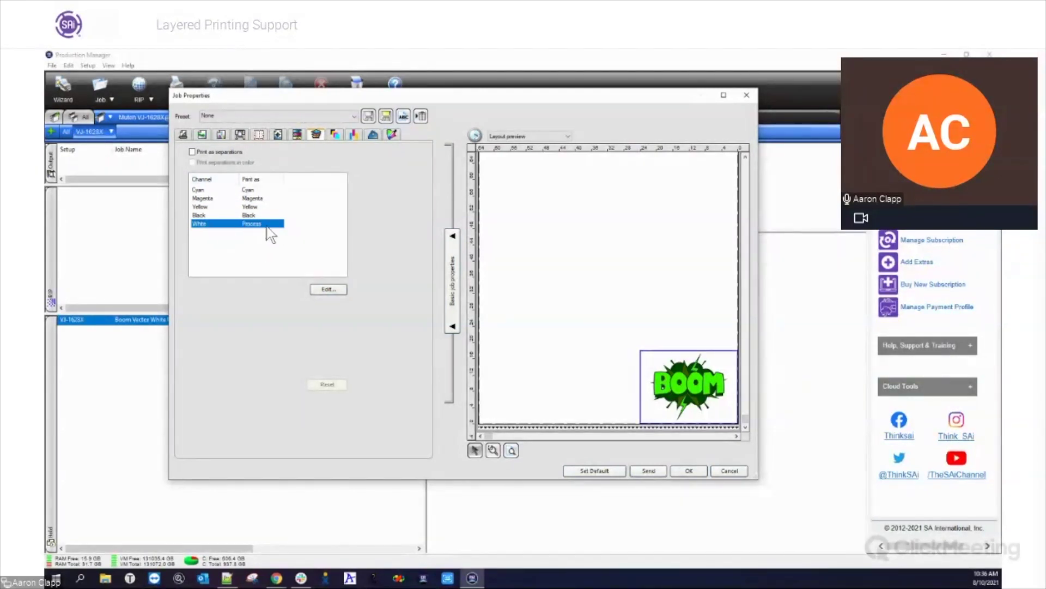
# - Set the job's color mode back to one that includes white ink and return to the separation settings
pyautogui.click(221, 134)
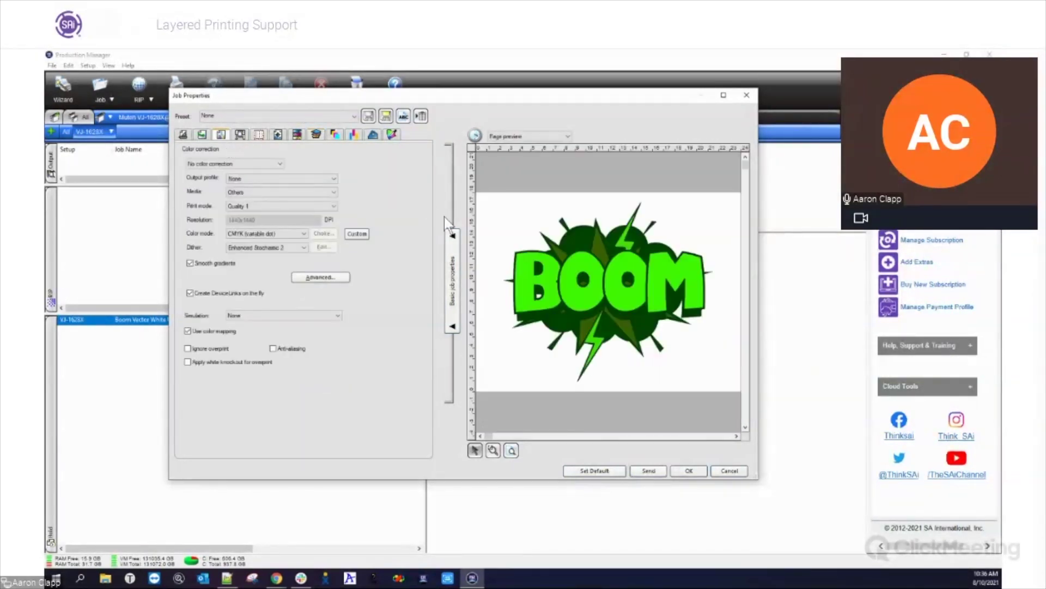
pyautogui.click(273, 238)
pyautogui.click(273, 274)
pyautogui.click(296, 135)
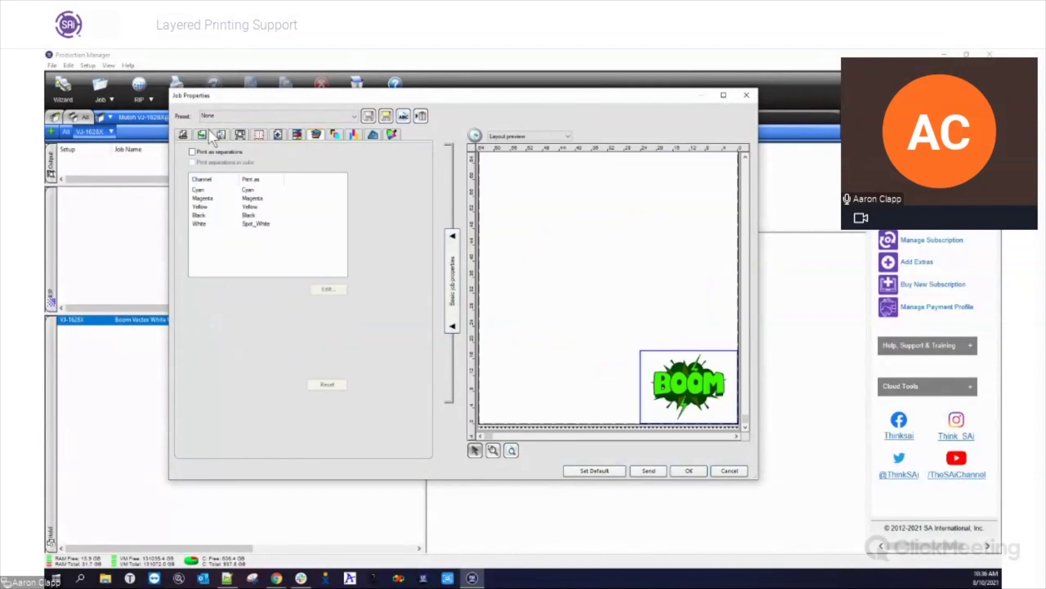
# - Inspect the White channel's details and close them without making changes
pyautogui.click(263, 224)
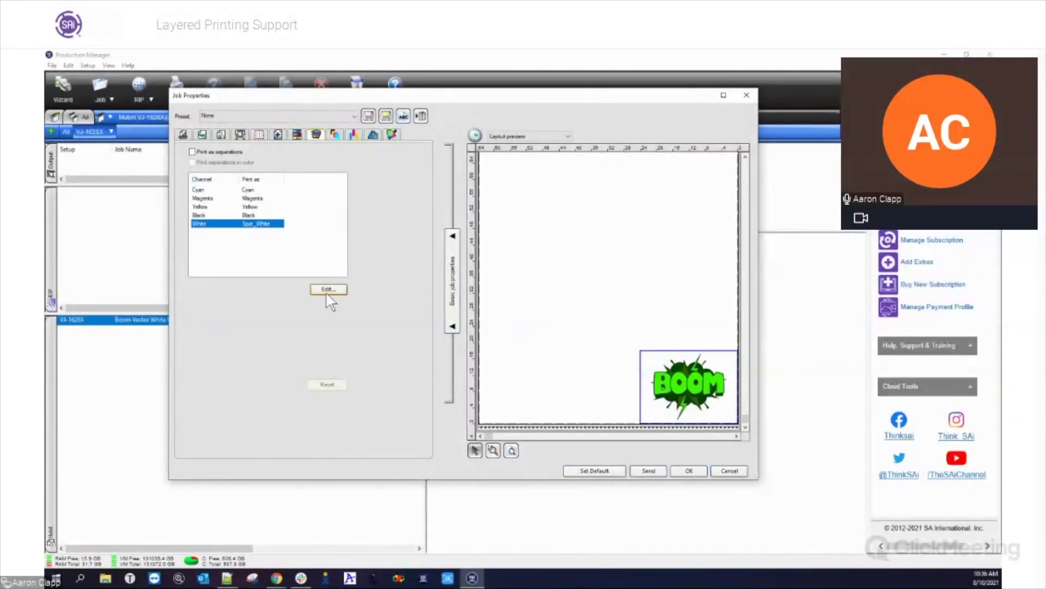
pyautogui.click(327, 289)
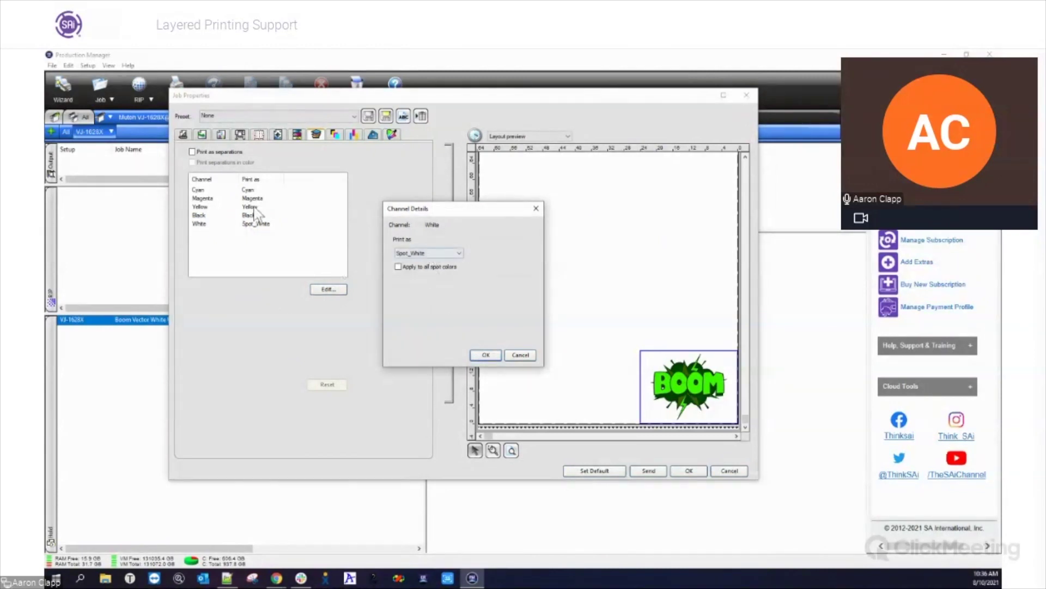
pyautogui.click(521, 355)
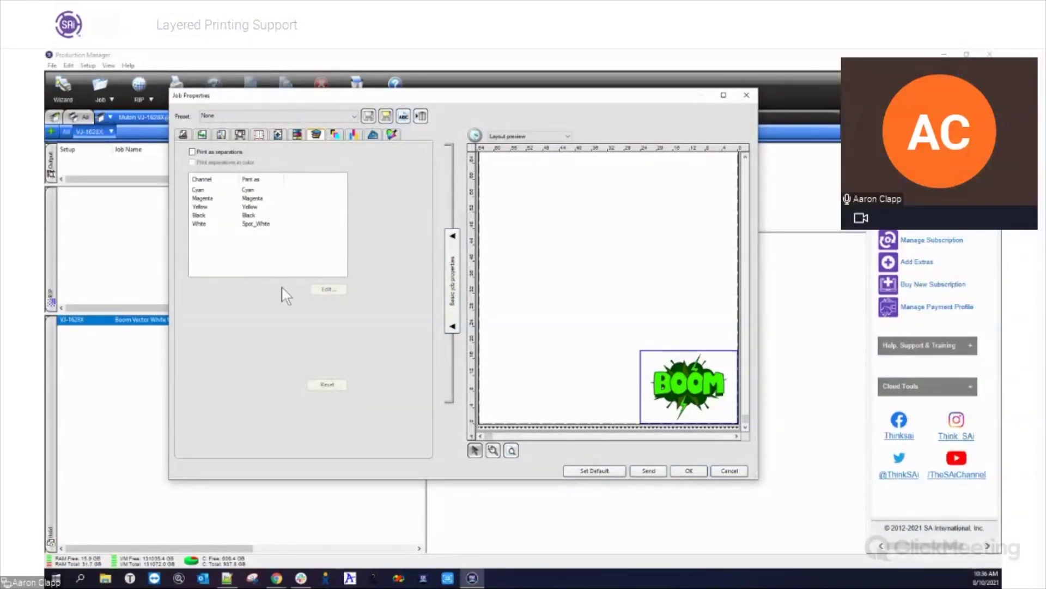
# - Set the White channel to print as Spot_White and confirm the channel details
pyautogui.click(231, 224)
pyautogui.click(325, 290)
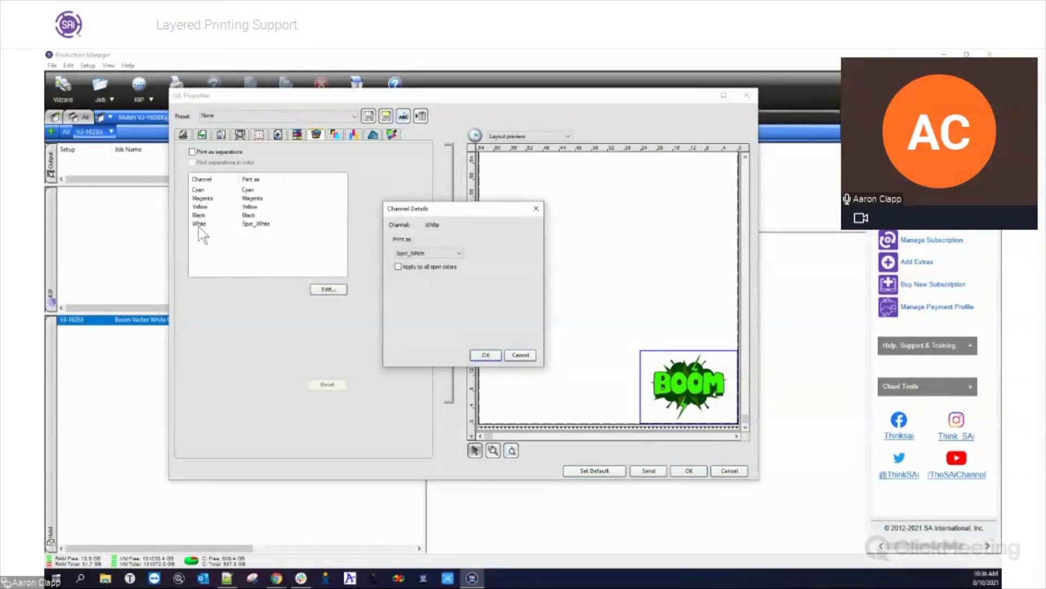
pyautogui.click(425, 253)
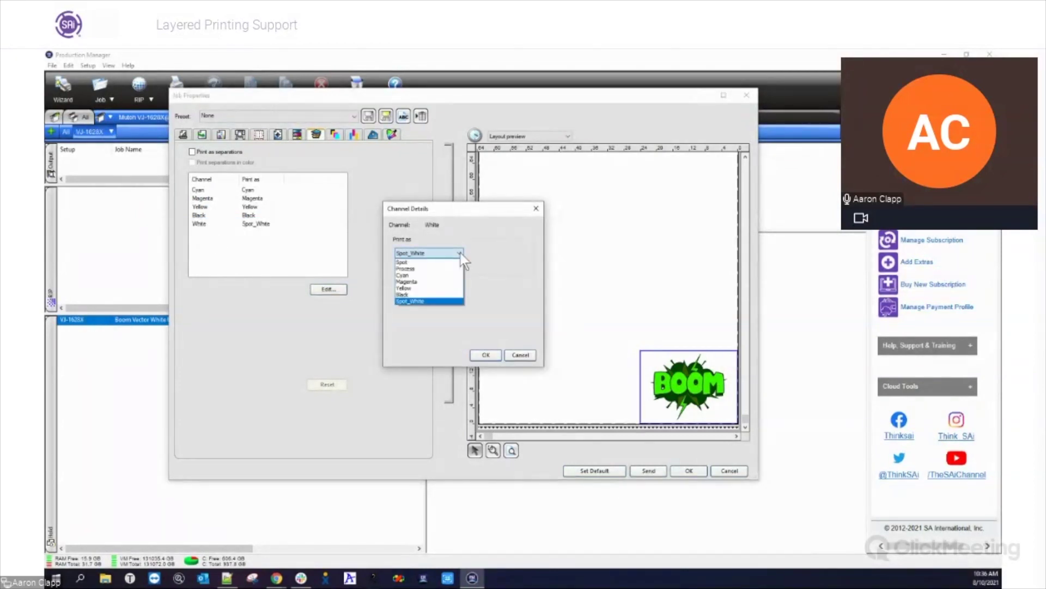
pyautogui.click(466, 326)
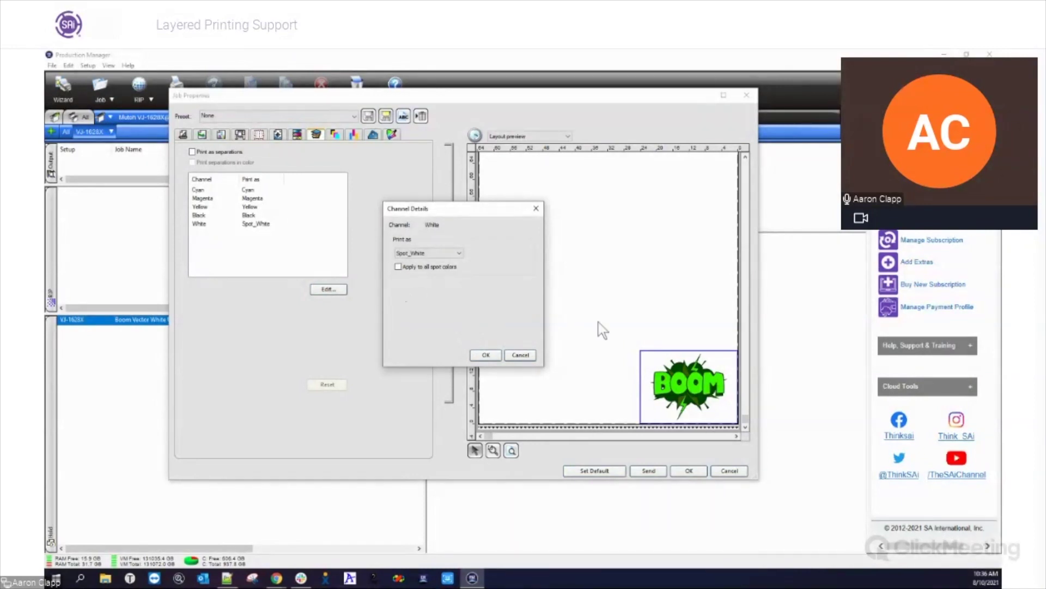
pyautogui.click(455, 253)
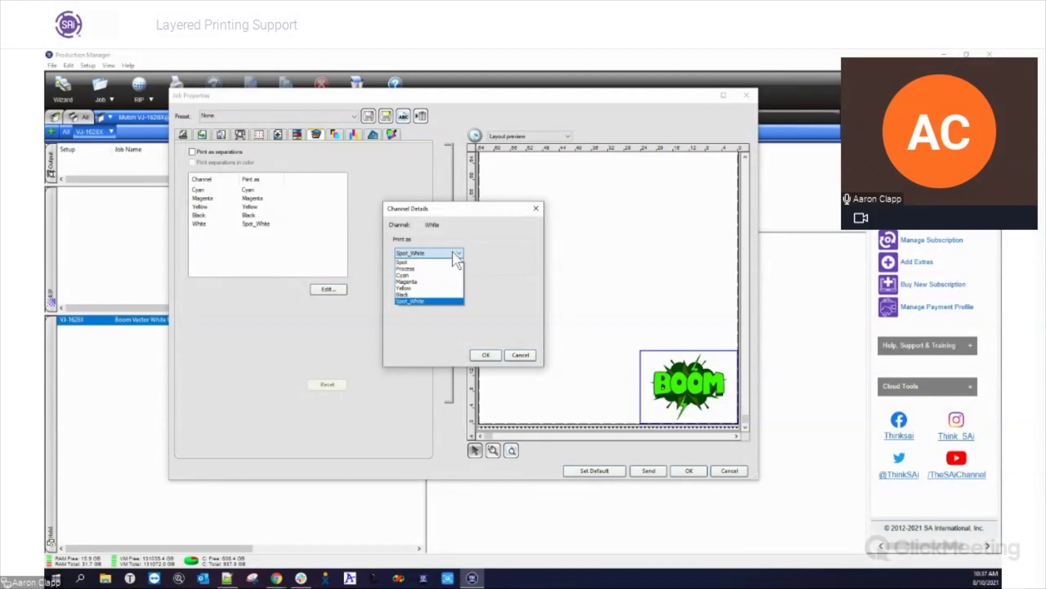
pyautogui.click(439, 301)
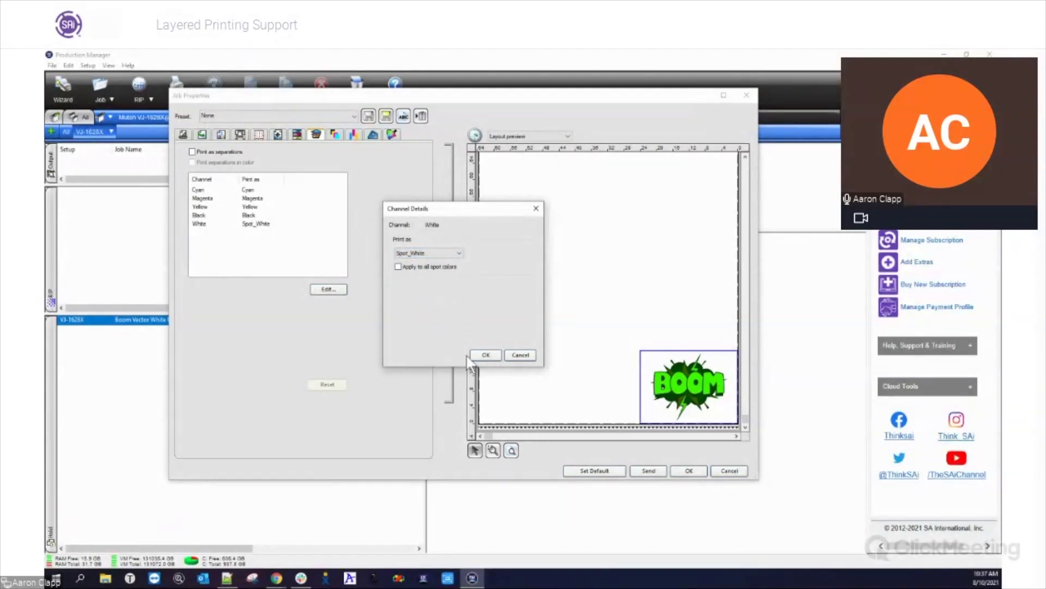
pyautogui.click(485, 355)
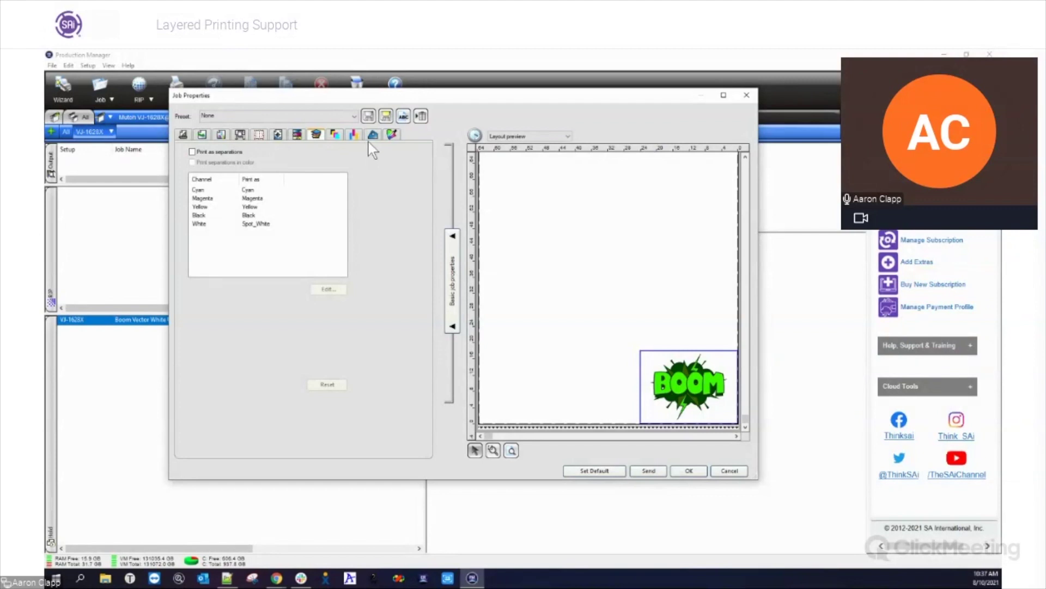
# - Review the Spot_White output channel preview again
pyautogui.click(353, 135)
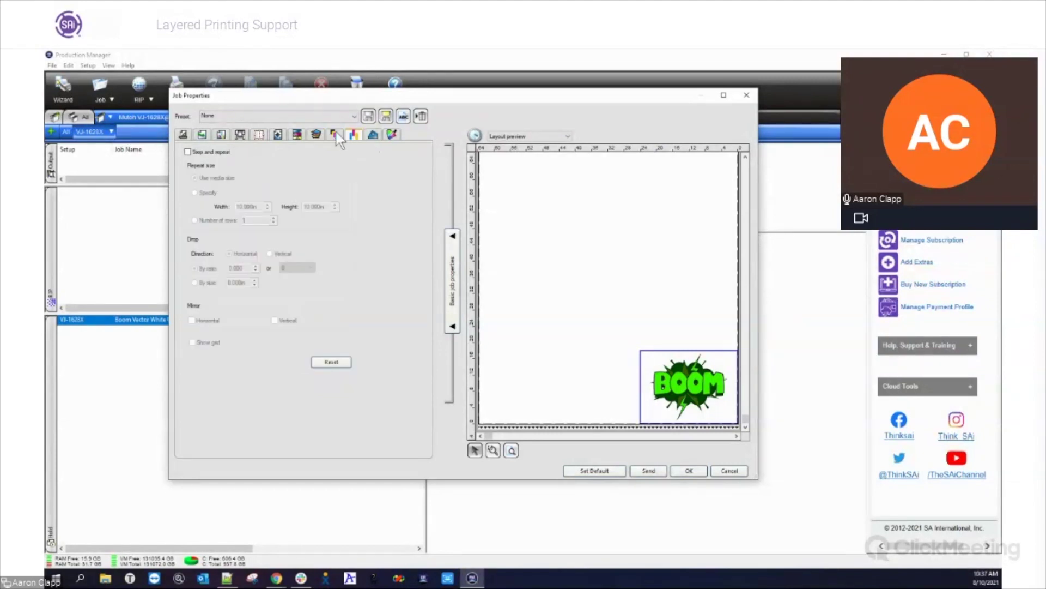
pyautogui.click(334, 136)
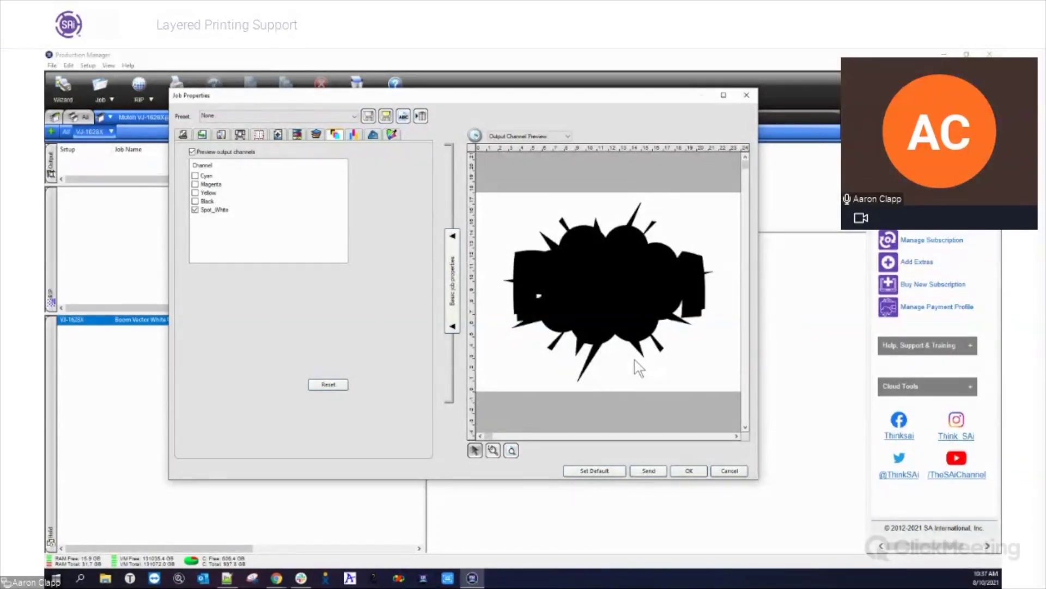
# - Review the White print count and ink type choices in the White and Metallic driver options, keeping White on Spot color
pyautogui.click(243, 135)
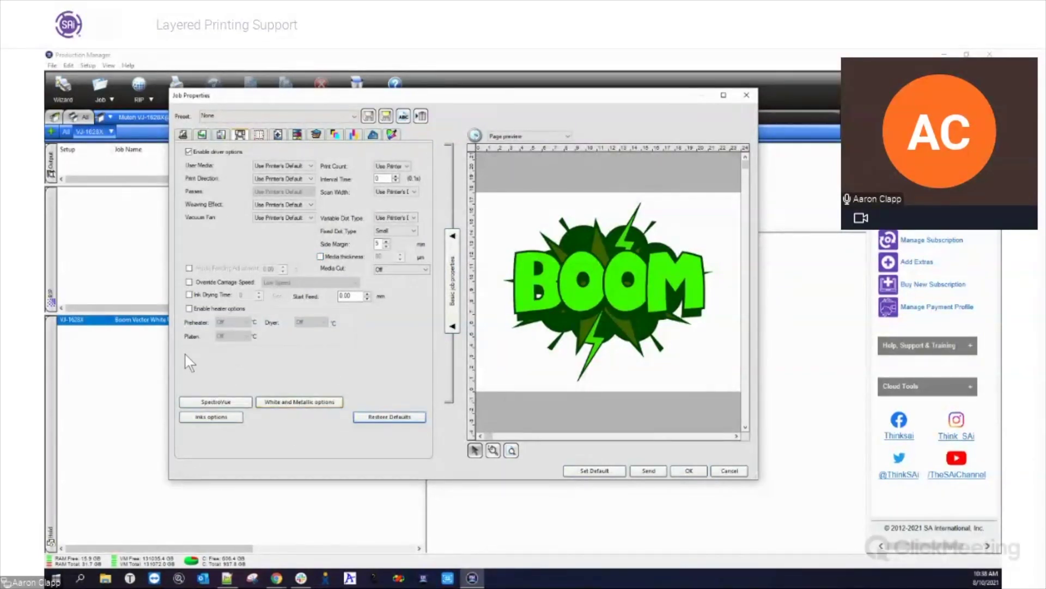
pyautogui.click(317, 405)
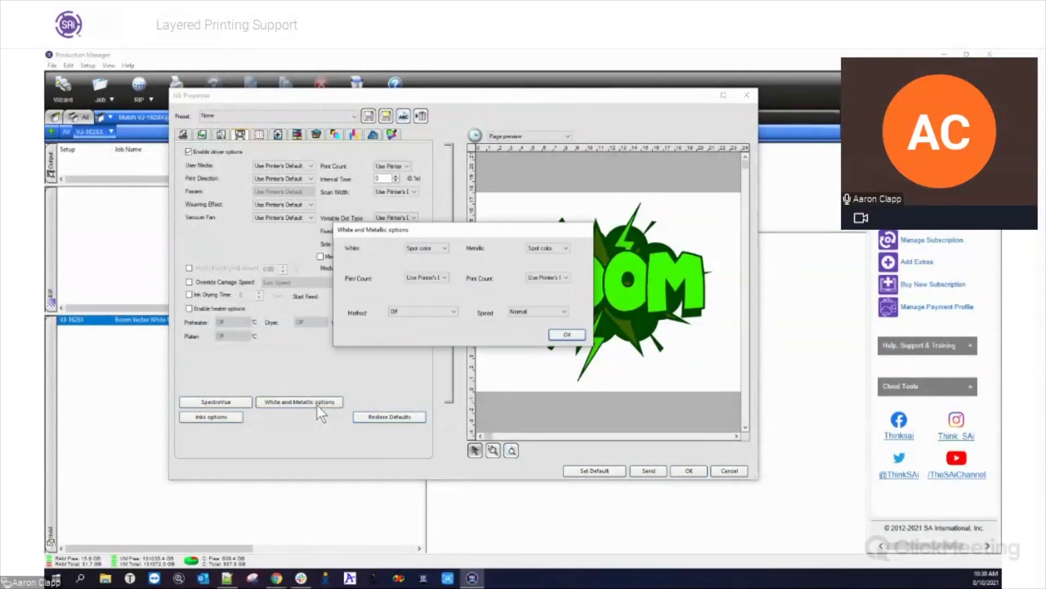
pyautogui.moveTo(454, 230); pyautogui.dragTo(410, 225)
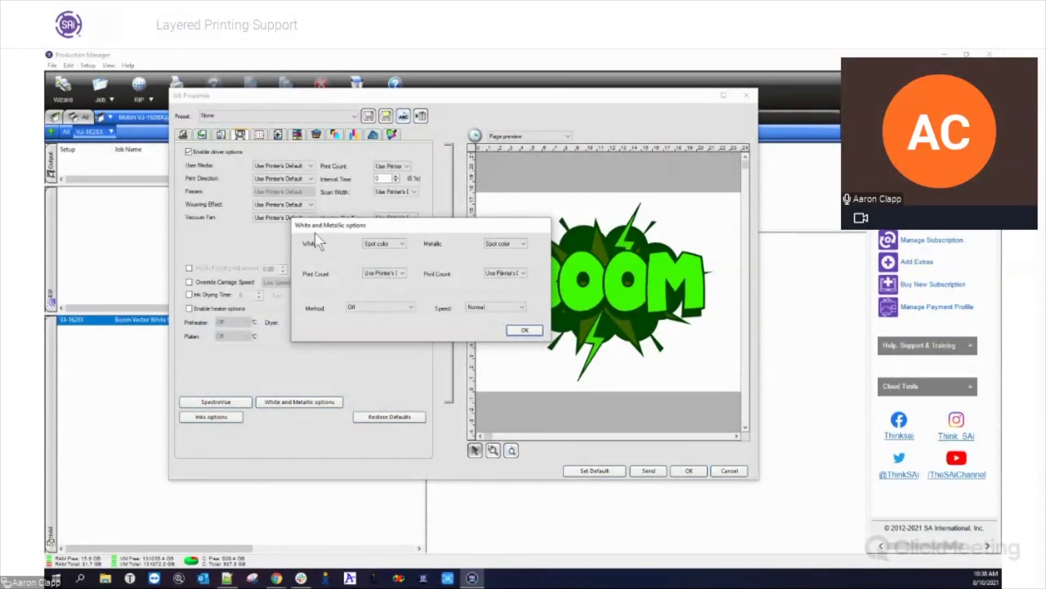
pyautogui.click(403, 273)
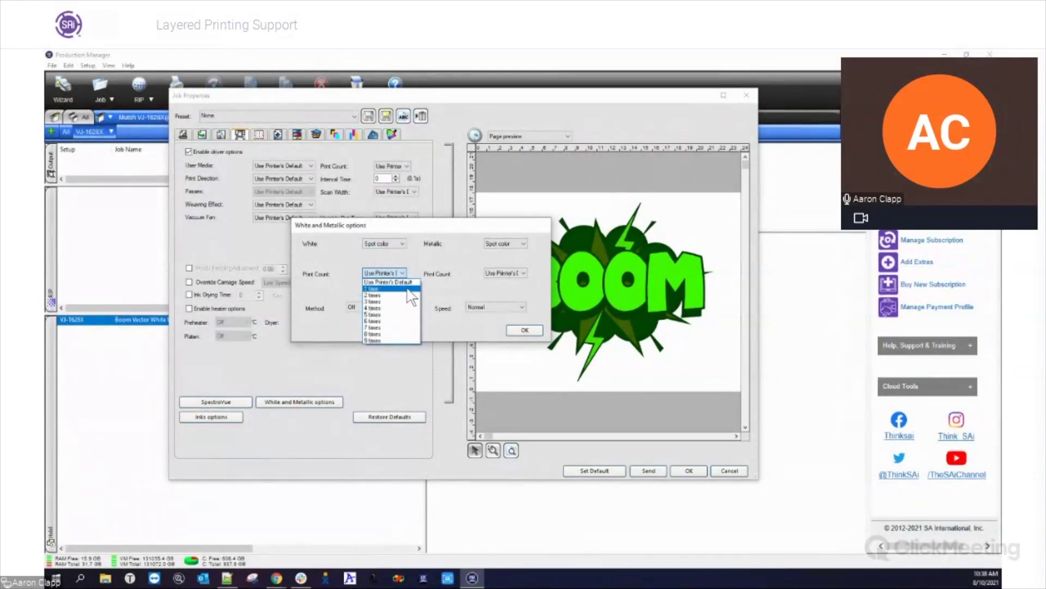
pyautogui.click(426, 263)
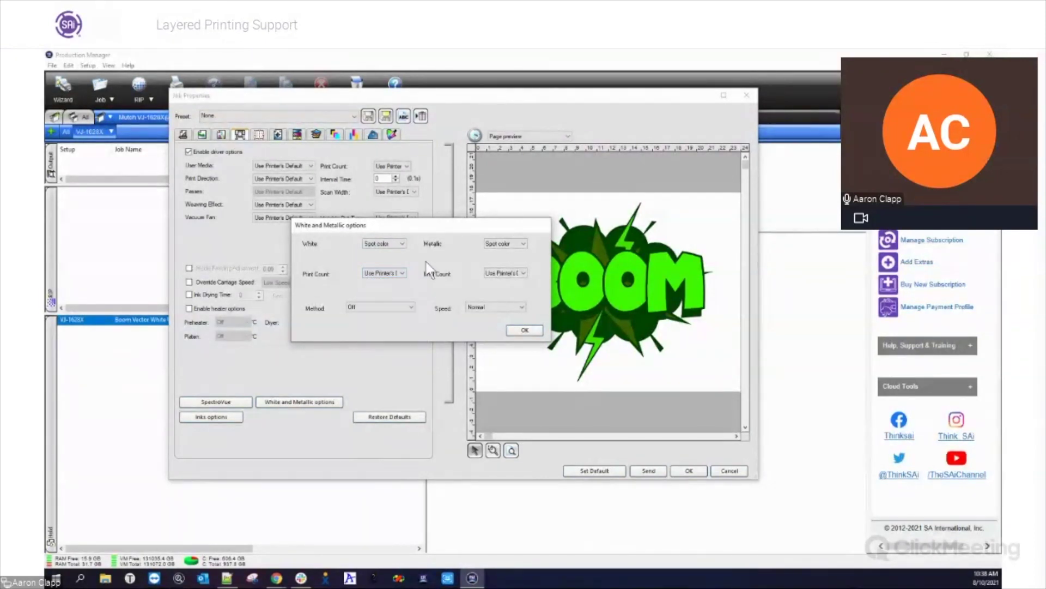
pyautogui.click(403, 244)
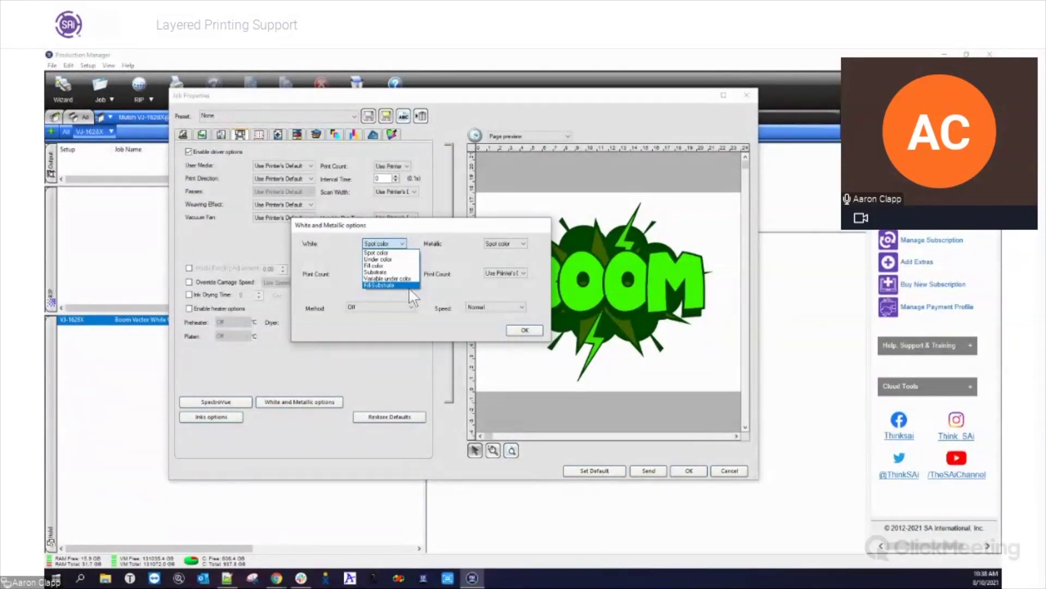
pyautogui.click(389, 254)
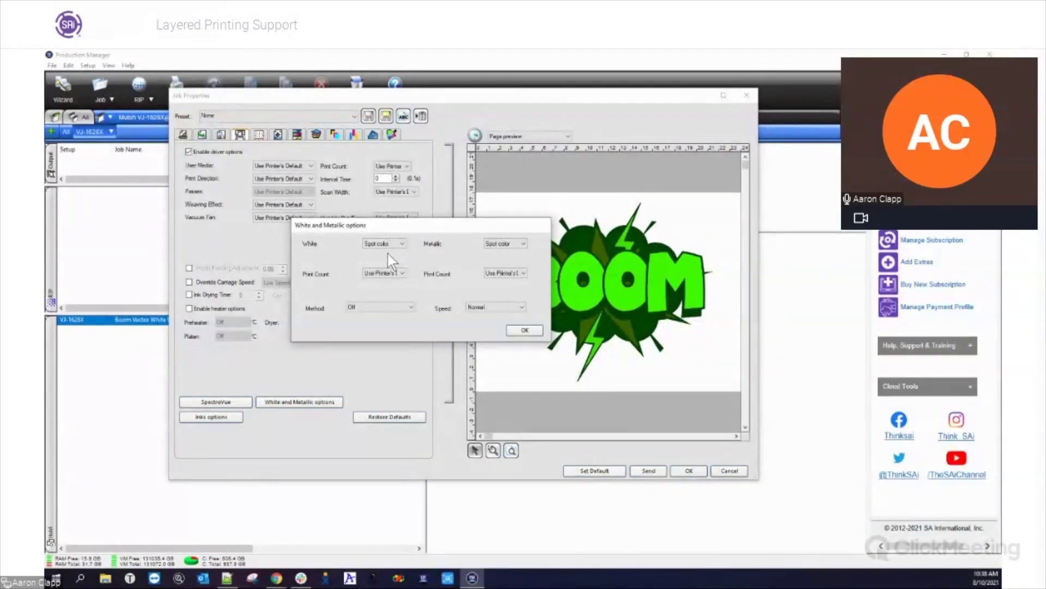
# - Try the Substrate option for White and preview its Spot_White output channel, discarding the job property changes
pyautogui.click(388, 254)
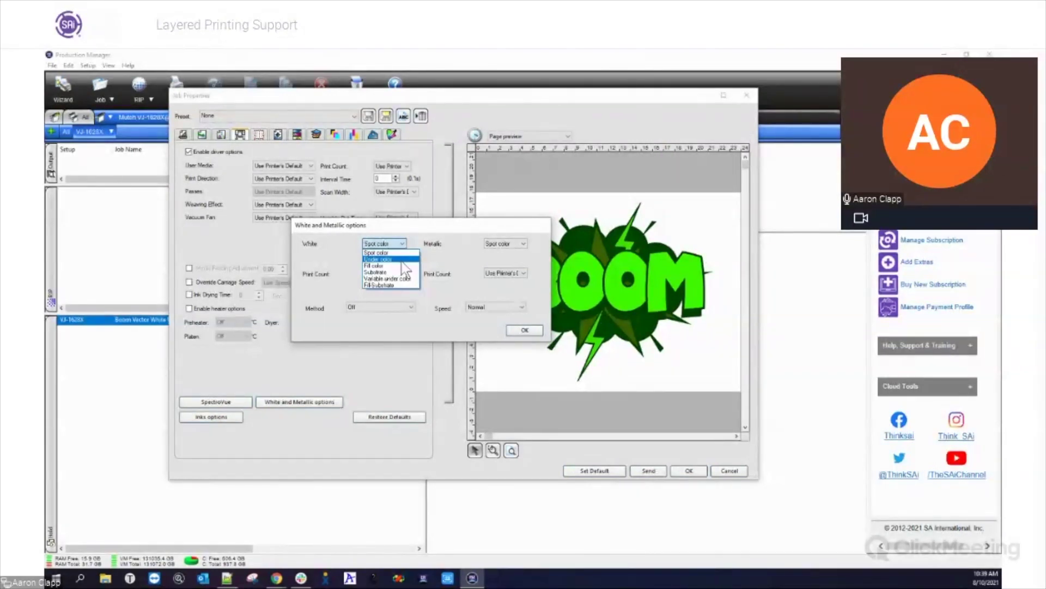
pyautogui.click(384, 273)
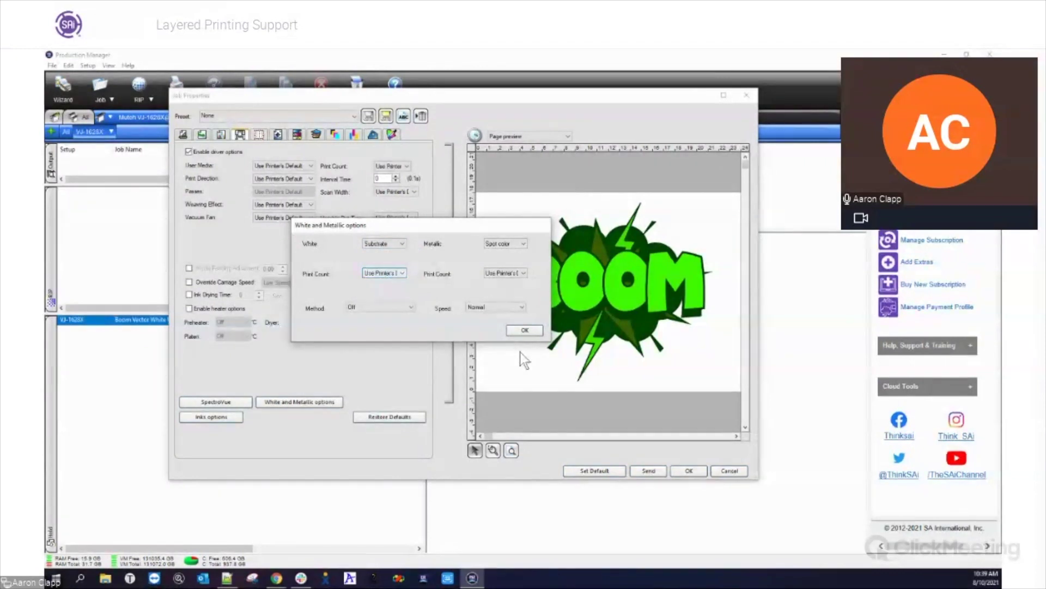
pyautogui.click(525, 331)
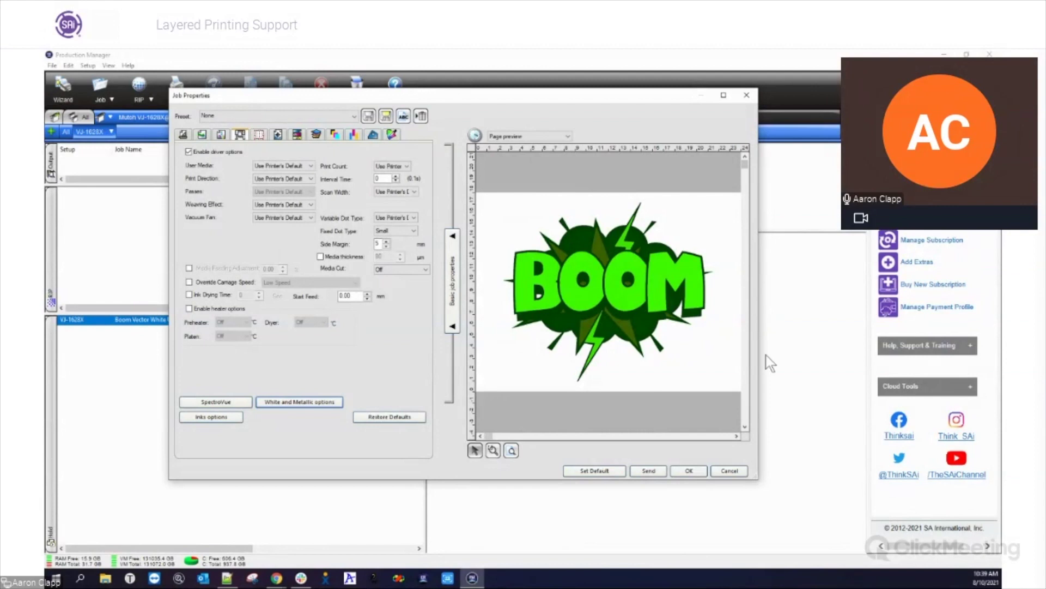
pyautogui.click(336, 135)
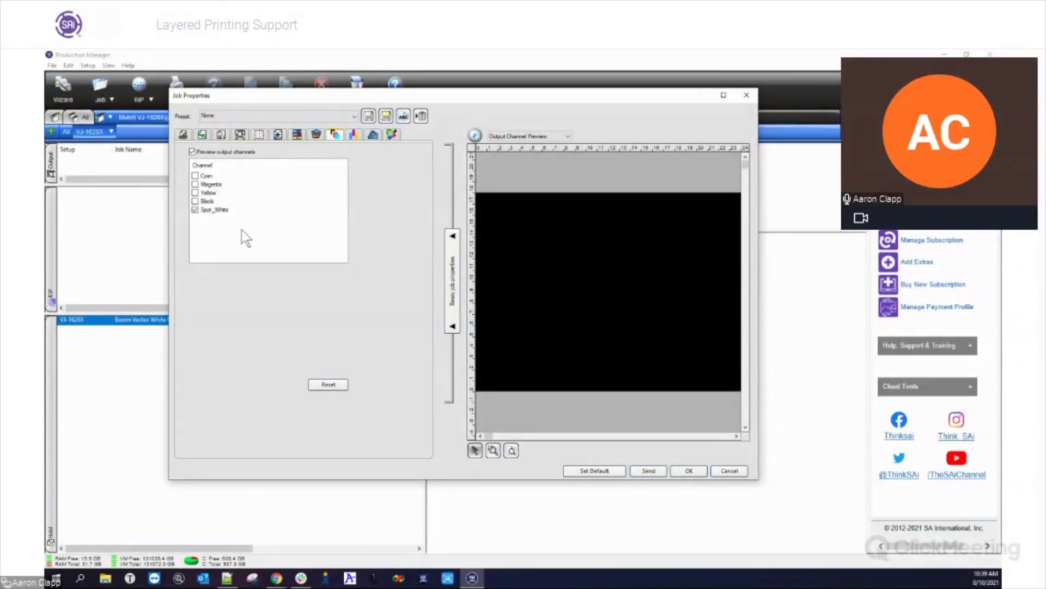
pyautogui.click(730, 471)
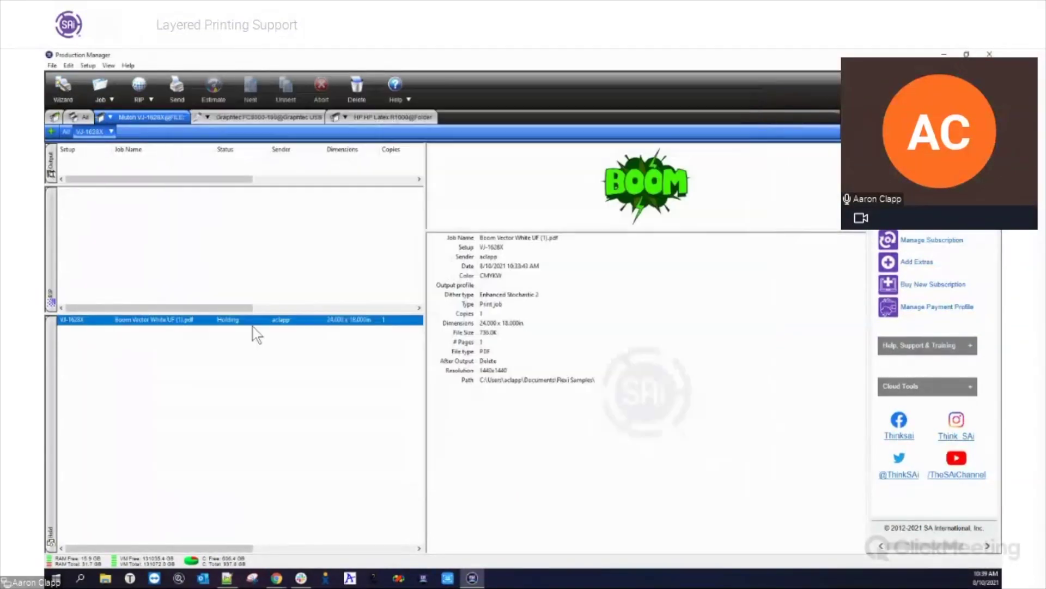
# - Split the Boom Vector White job by layers, printing the Color Artwork layer as Colors and the White layer as Spot_White
pyautogui.rightClick(175, 327)
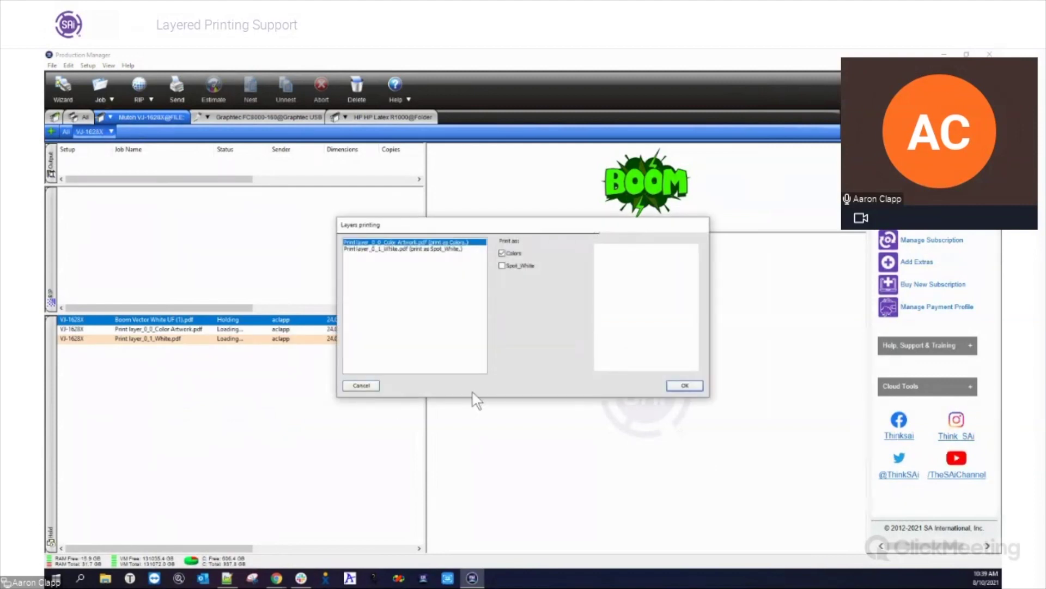
pyautogui.moveTo(497, 225); pyautogui.dragTo(492, 231)
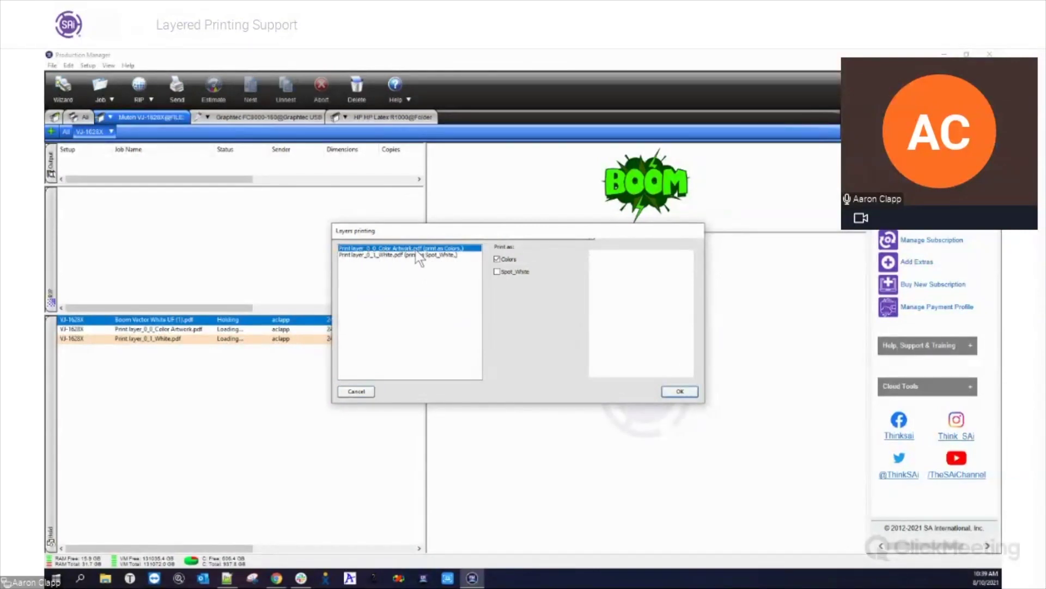
pyautogui.moveTo(453, 234); pyautogui.dragTo(454, 214)
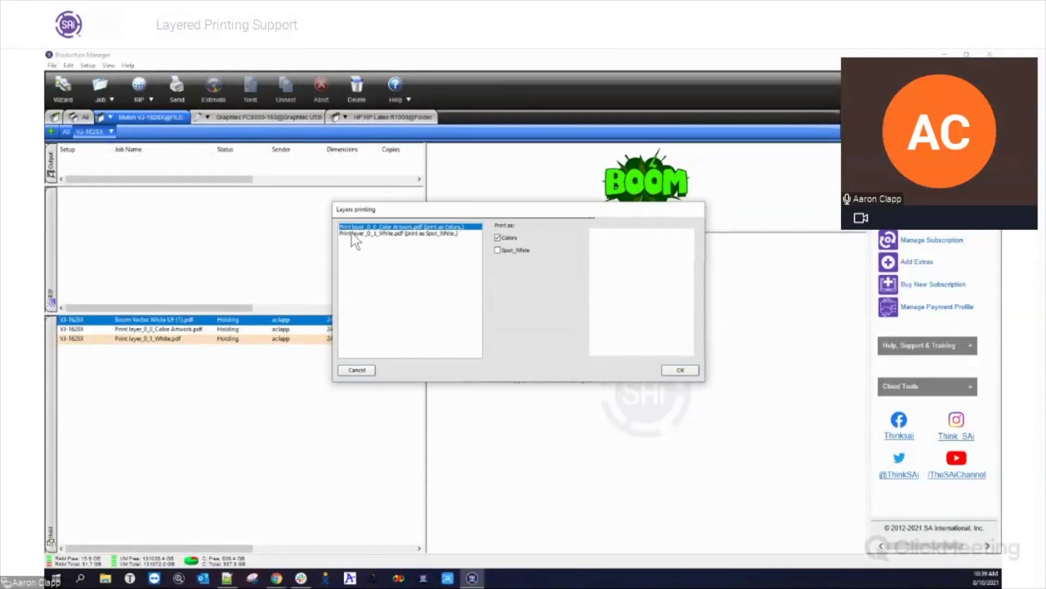
pyautogui.click(390, 234)
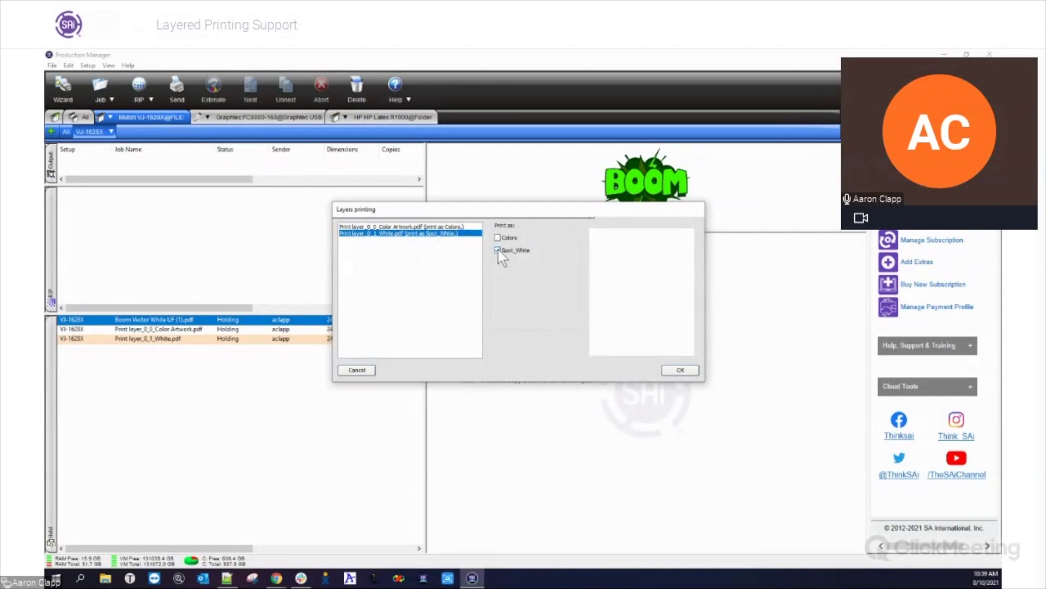
pyautogui.click(680, 370)
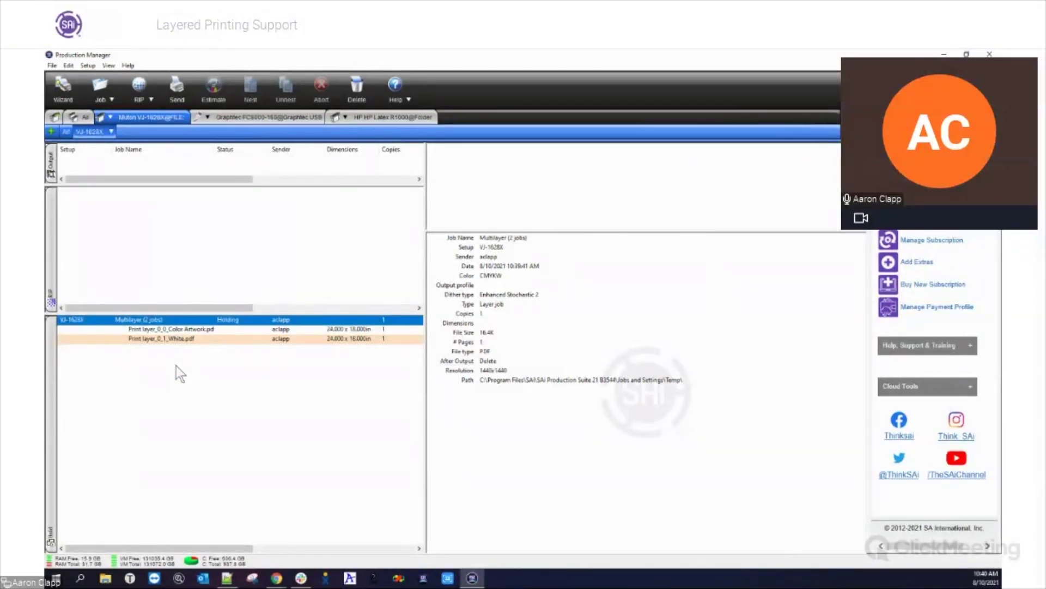
# - Check the multilayer job's layout in its properties without keeping changes, and delete the job
pyautogui.doubleClick(156, 328)
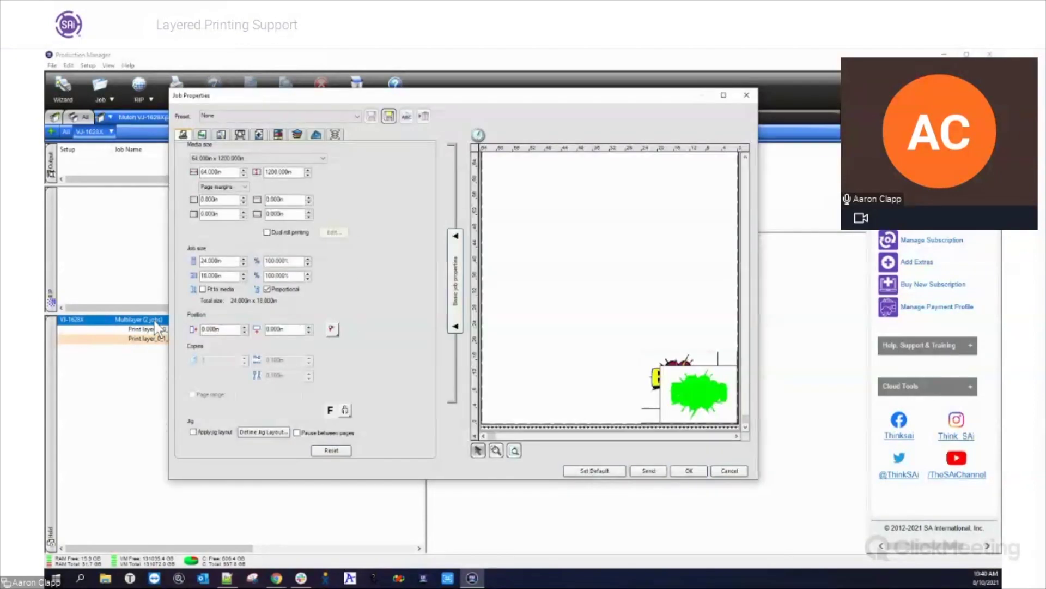
pyautogui.click(698, 359)
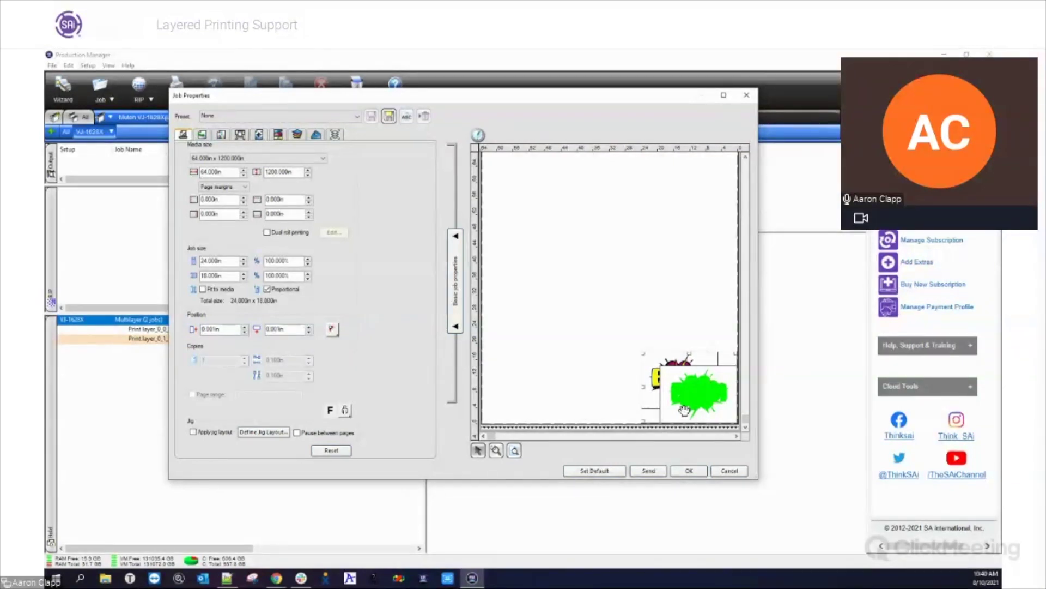
pyautogui.click(730, 472)
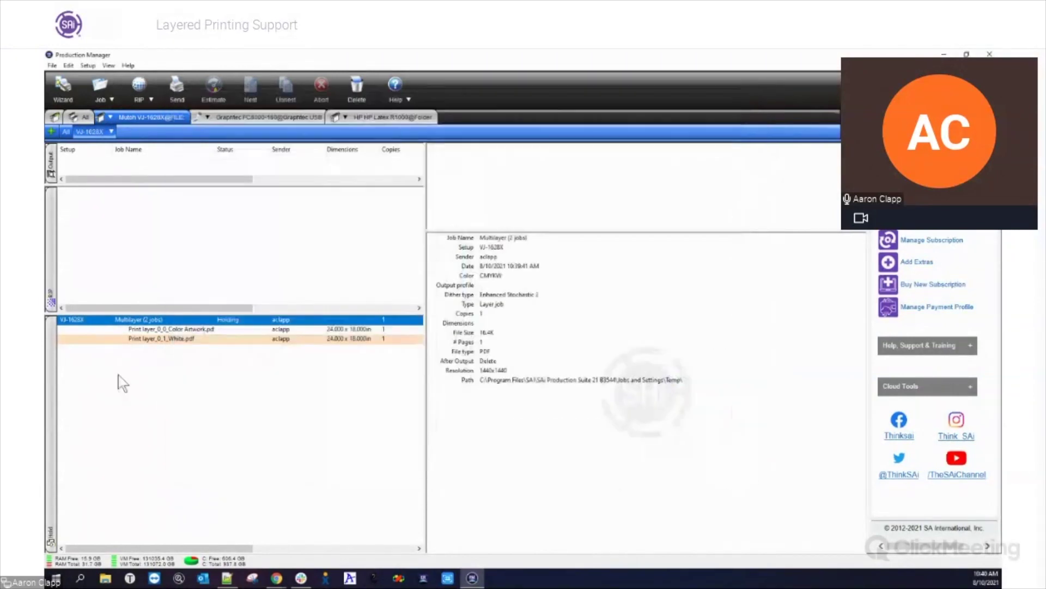
pyautogui.rightClick(135, 328)
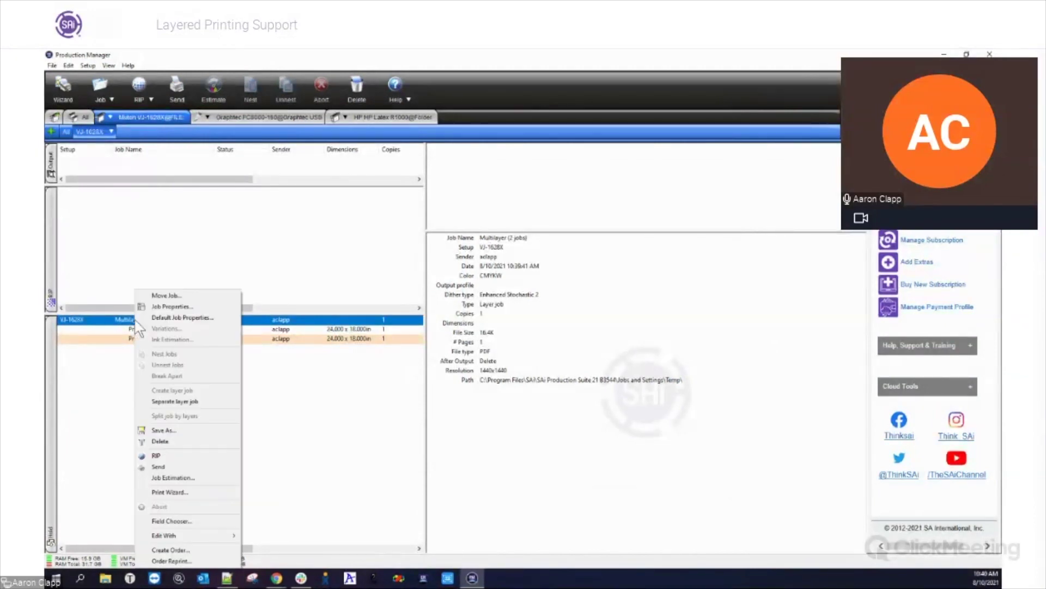
pyautogui.click(166, 441)
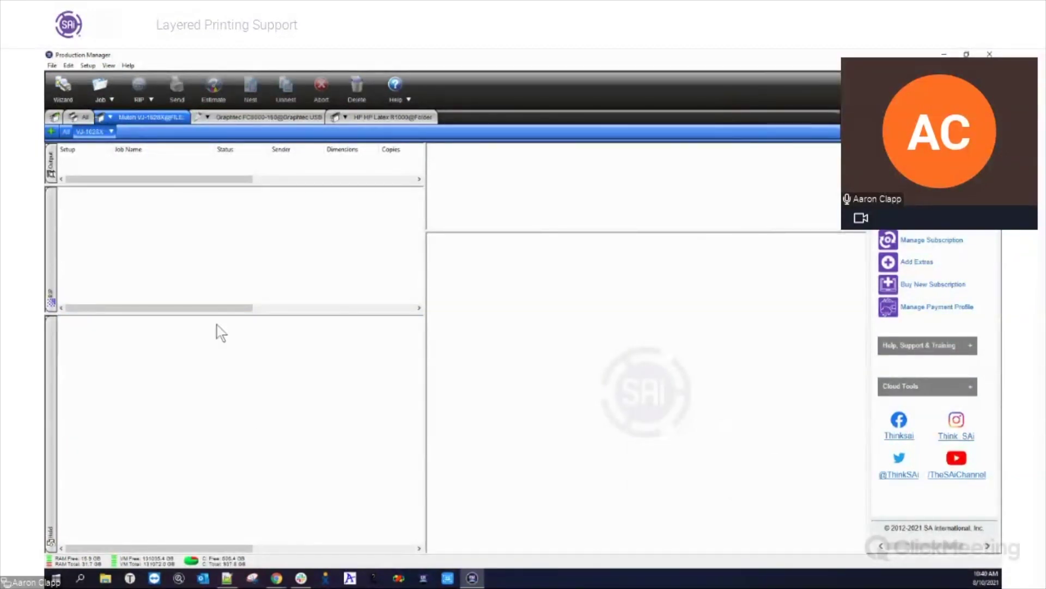
# - Add File A.jpg, File B.jpg and File C.jpg from the Flexi Samples folder as jobs for the VJ-1628X setup
pyautogui.click(111, 132)
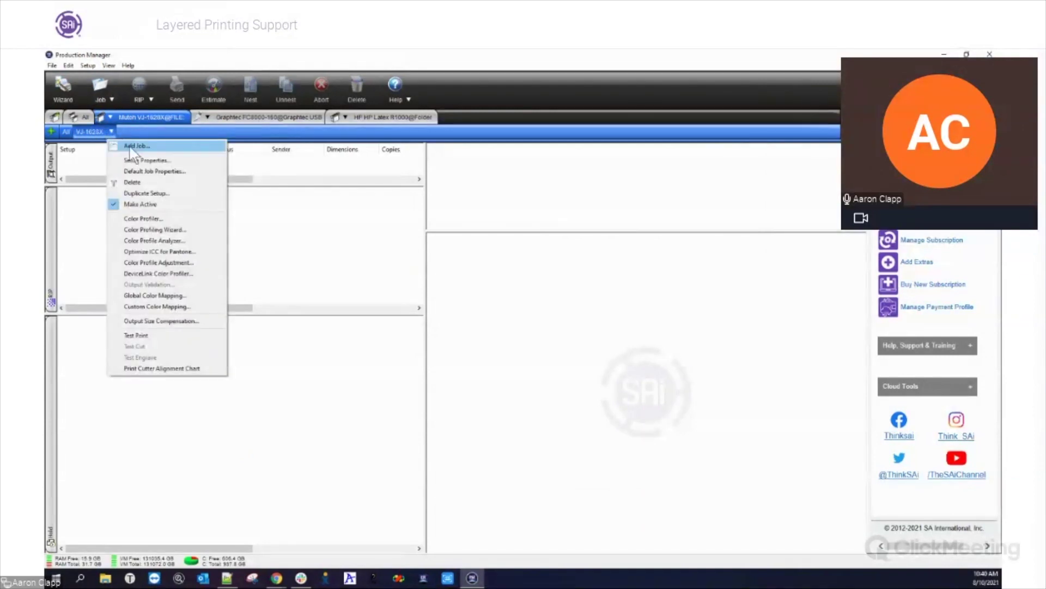
pyautogui.click(130, 146)
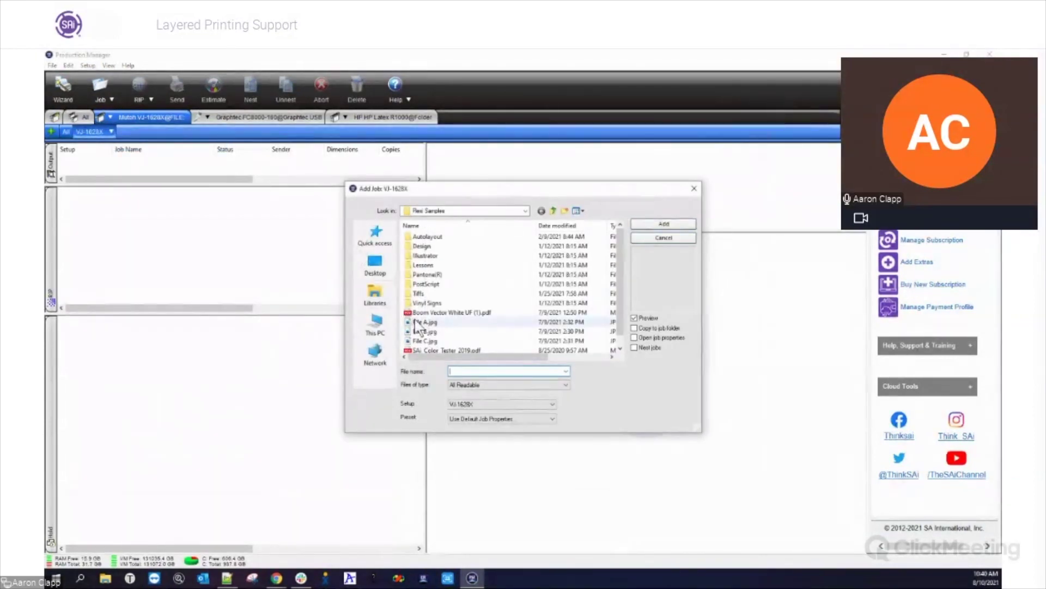
pyautogui.click(420, 323)
pyautogui.click(428, 332)
pyautogui.click(433, 342)
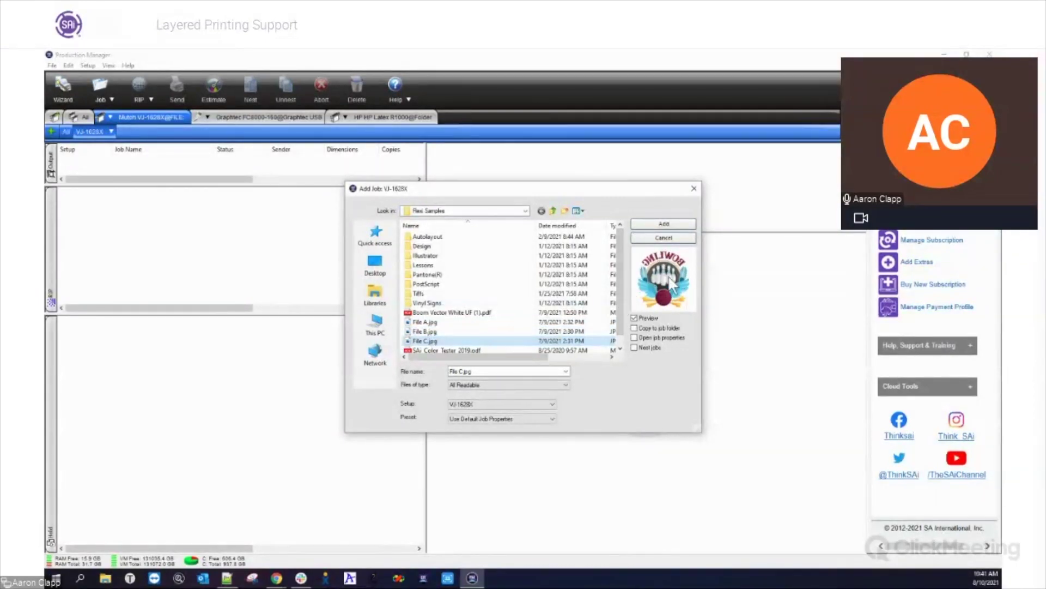
pyautogui.click(424, 323)
pyautogui.keyDown('shift'); pyautogui.click(430, 341); pyautogui.keyUp('shift')
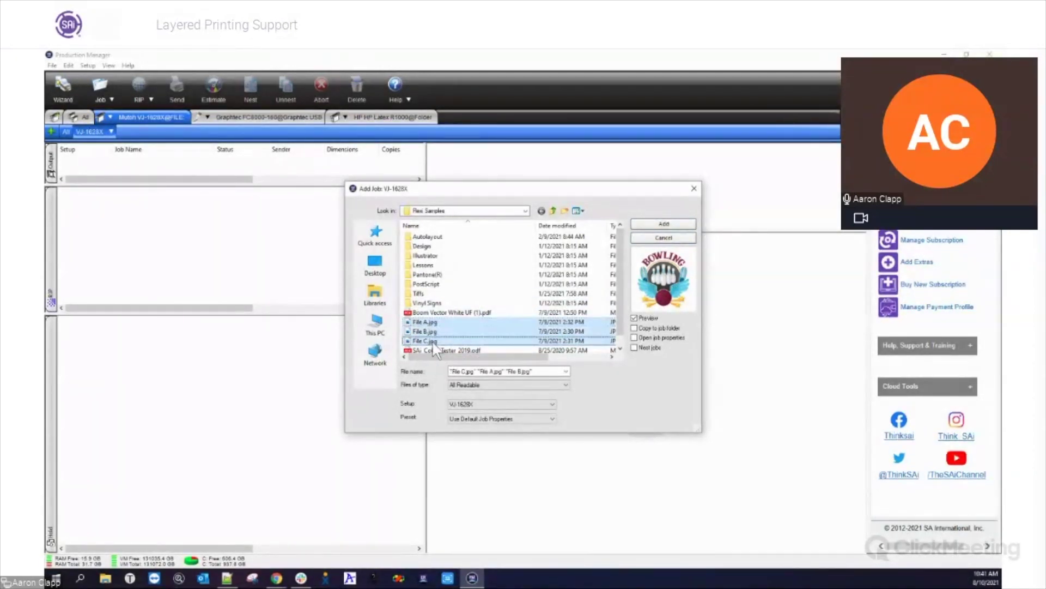
pyautogui.click(679, 226)
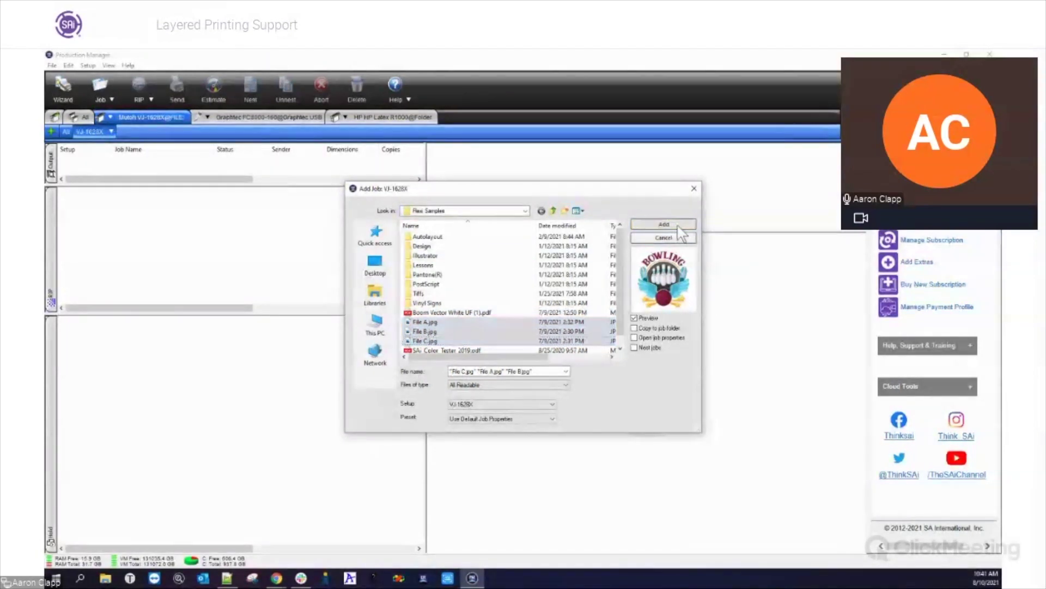
# - Compare the artwork previews and dimensions of the File A.jpg, File B.jpg and File C.jpg jobs
pyautogui.click(142, 348)
pyautogui.click(141, 328)
pyautogui.click(140, 322)
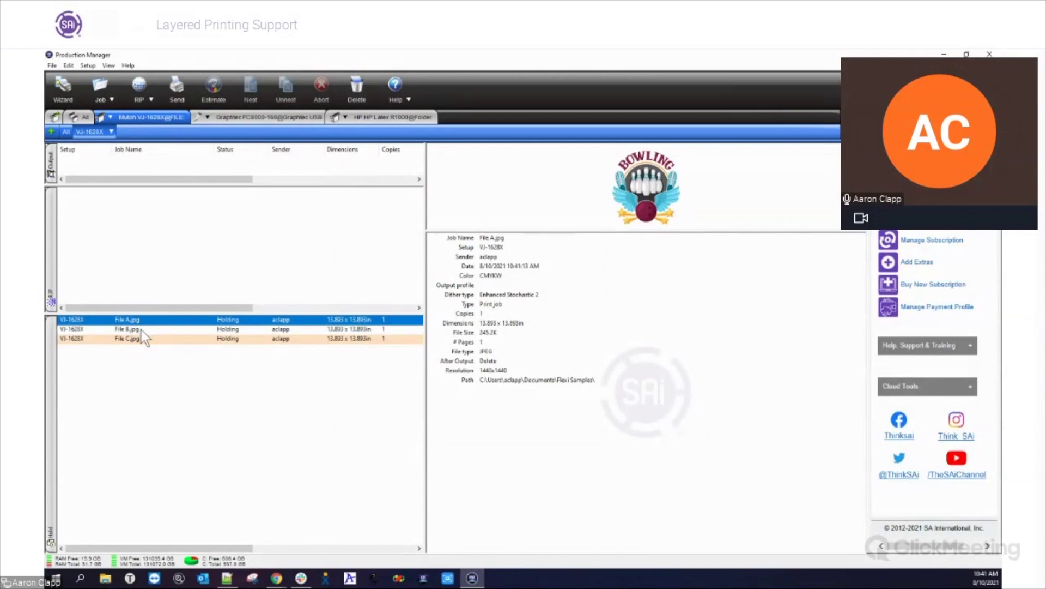
pyautogui.click(142, 331)
pyautogui.click(140, 338)
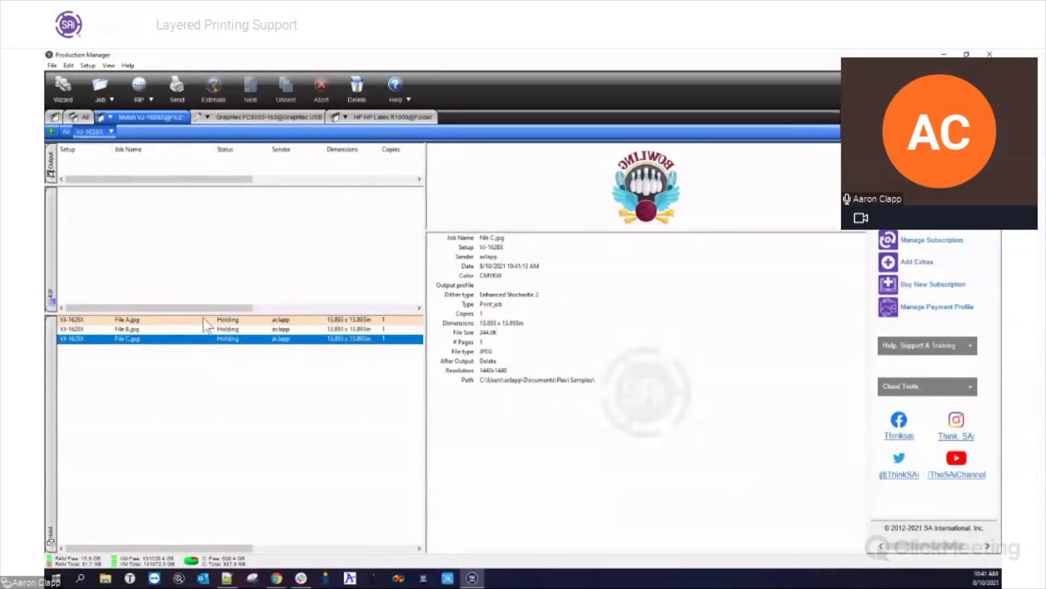
pyautogui.click(363, 321)
pyautogui.click(365, 328)
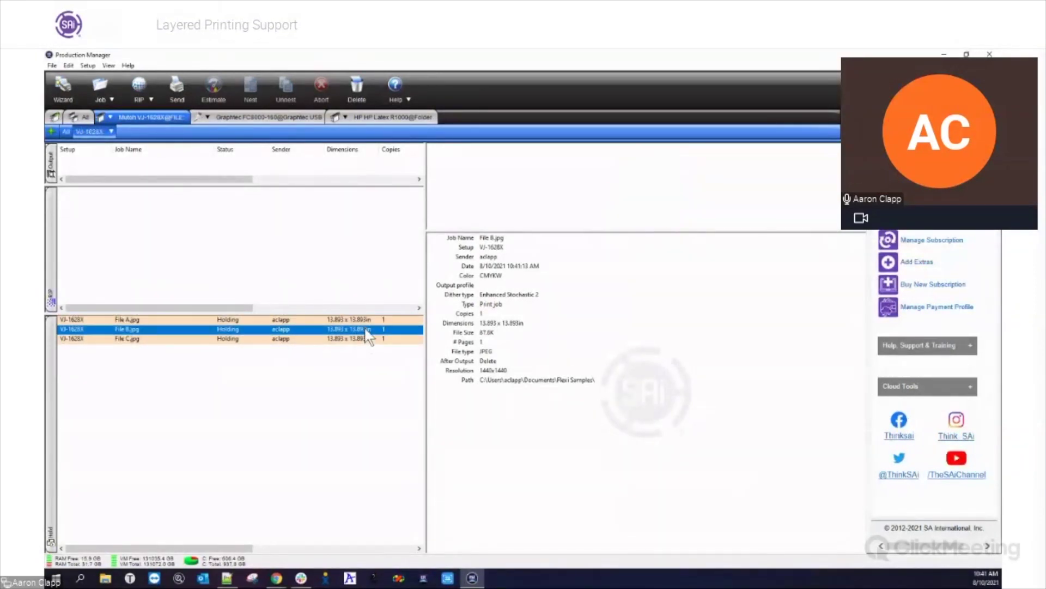
pyautogui.click(368, 340)
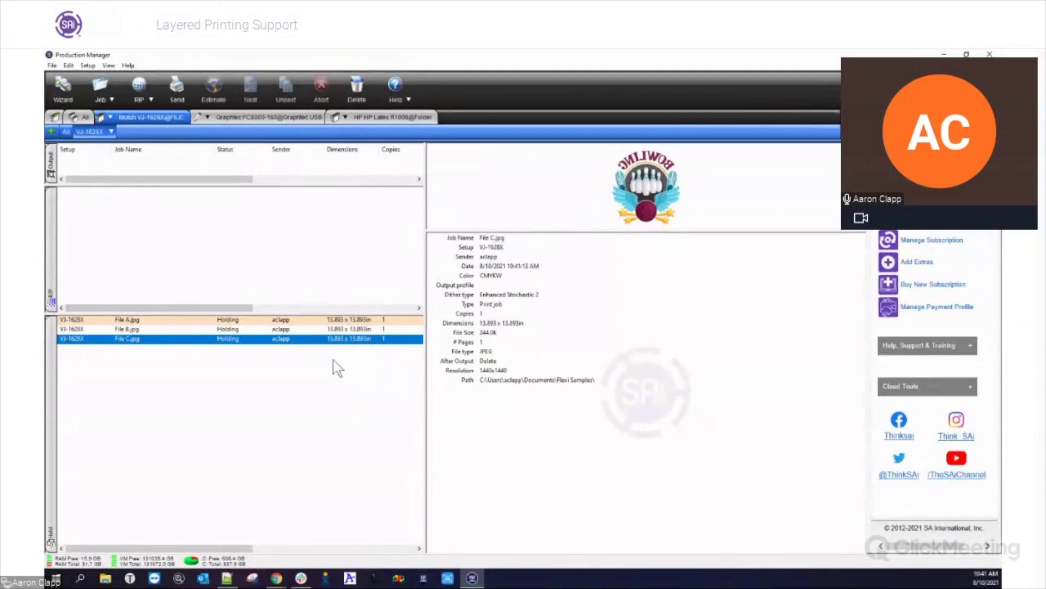
# - Combine File A.jpg, File B.jpg and File C.jpg into one layer job, printing A as Colors, B as Spot_White and C as Colors
pyautogui.click(133, 321)
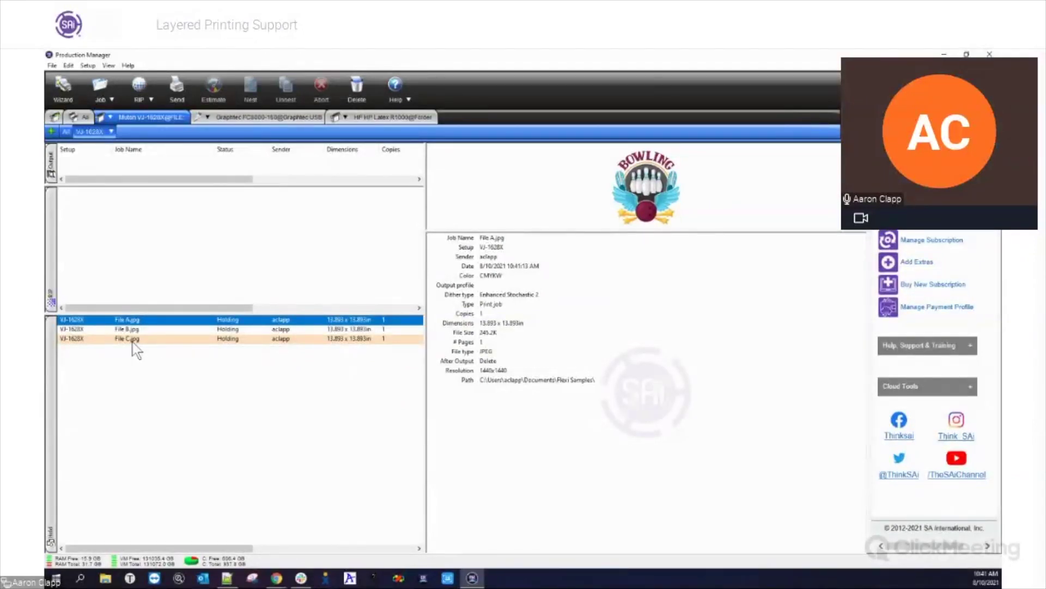
pyautogui.keyDown('shift'); pyautogui.click(133, 344); pyautogui.keyUp('shift')
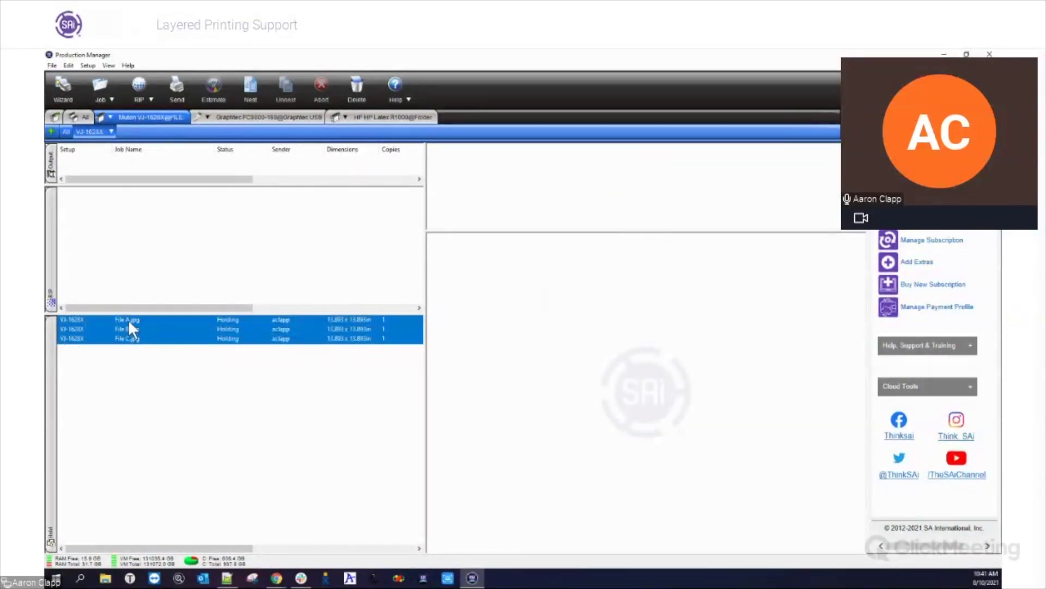
pyautogui.rightClick(131, 327)
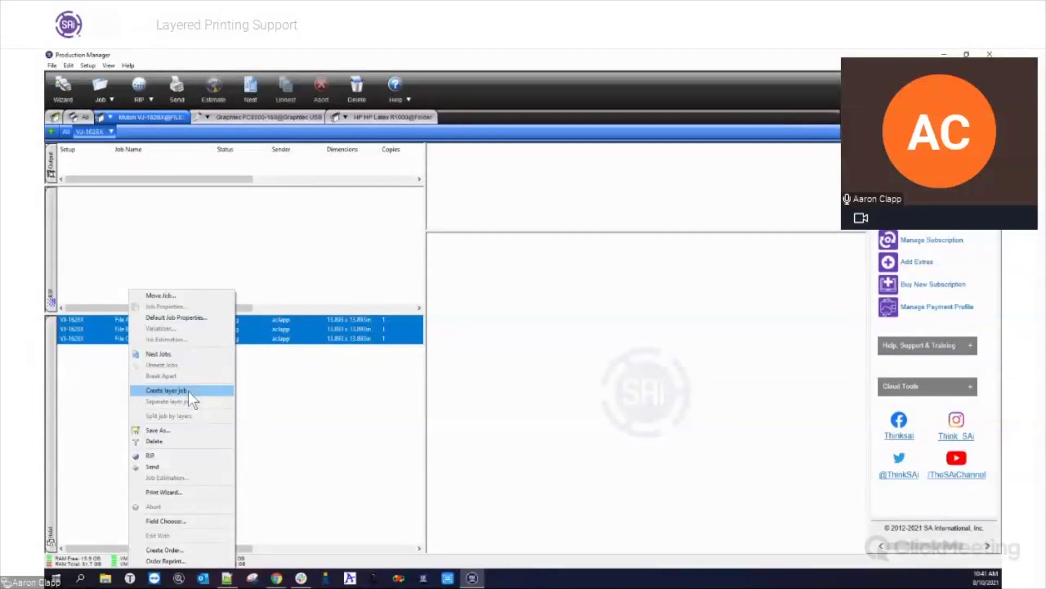
pyautogui.click(167, 390)
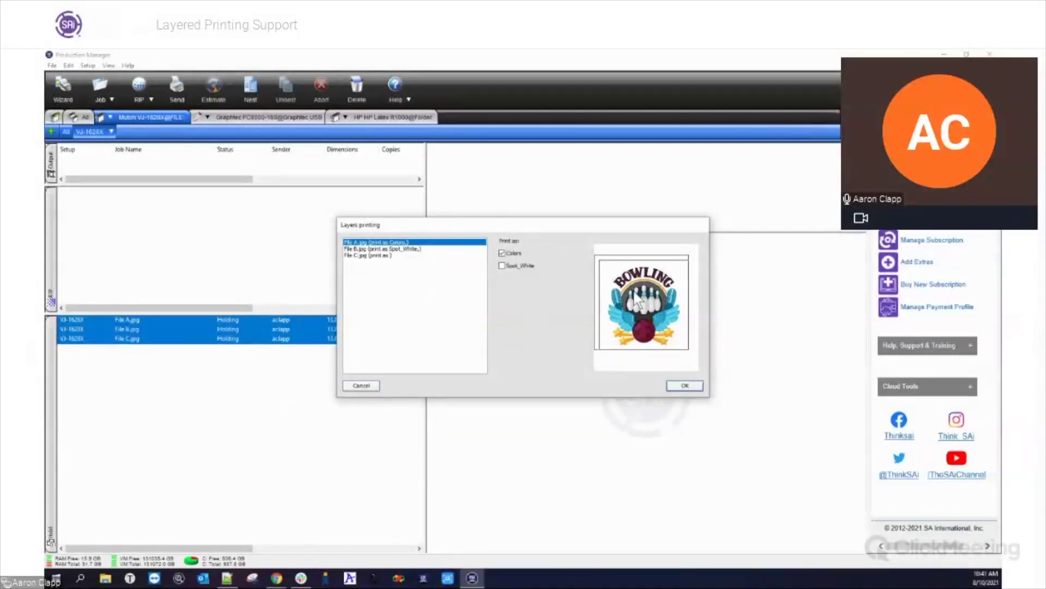
pyautogui.moveTo(521, 224); pyautogui.dragTo(570, 243)
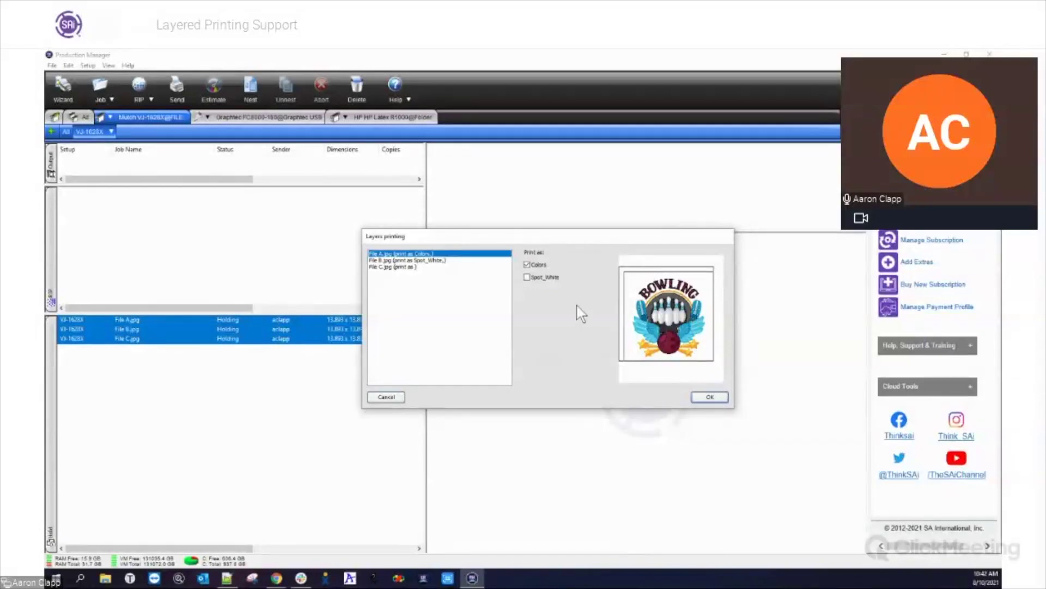
pyautogui.click(423, 261)
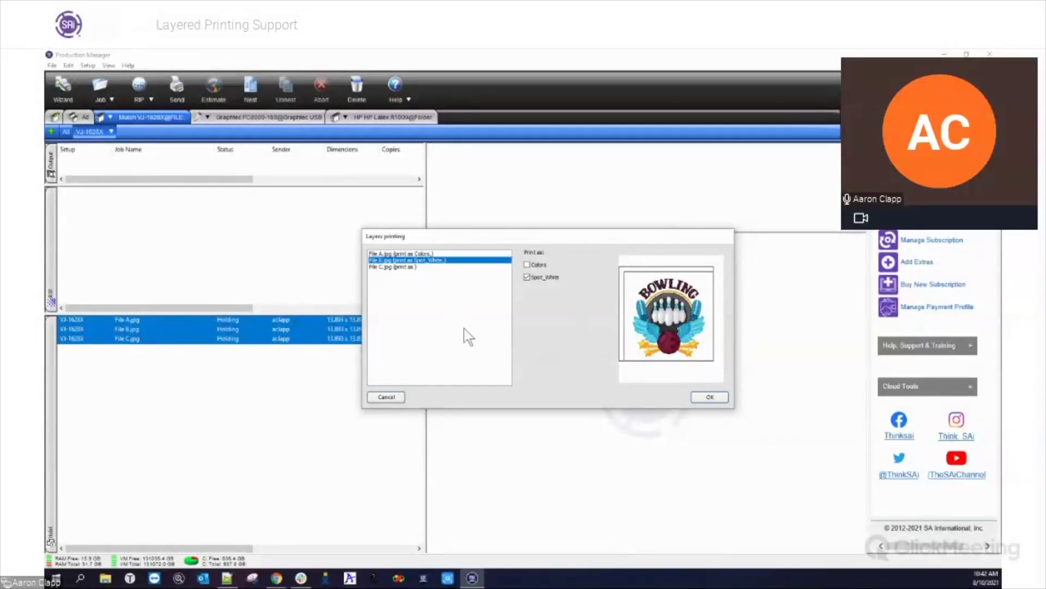
pyautogui.click(389, 267)
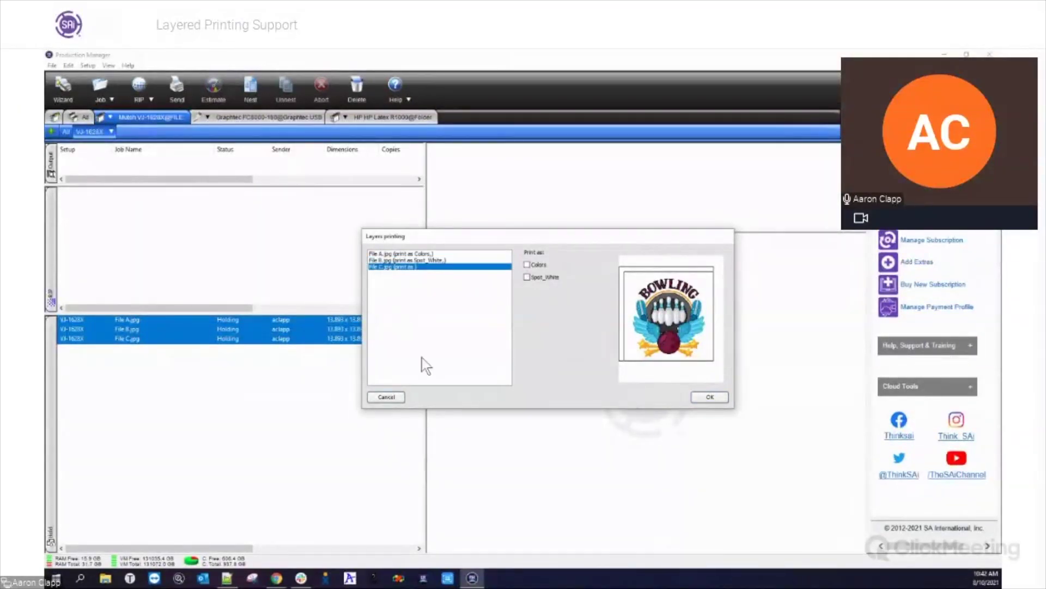
pyautogui.click(539, 265)
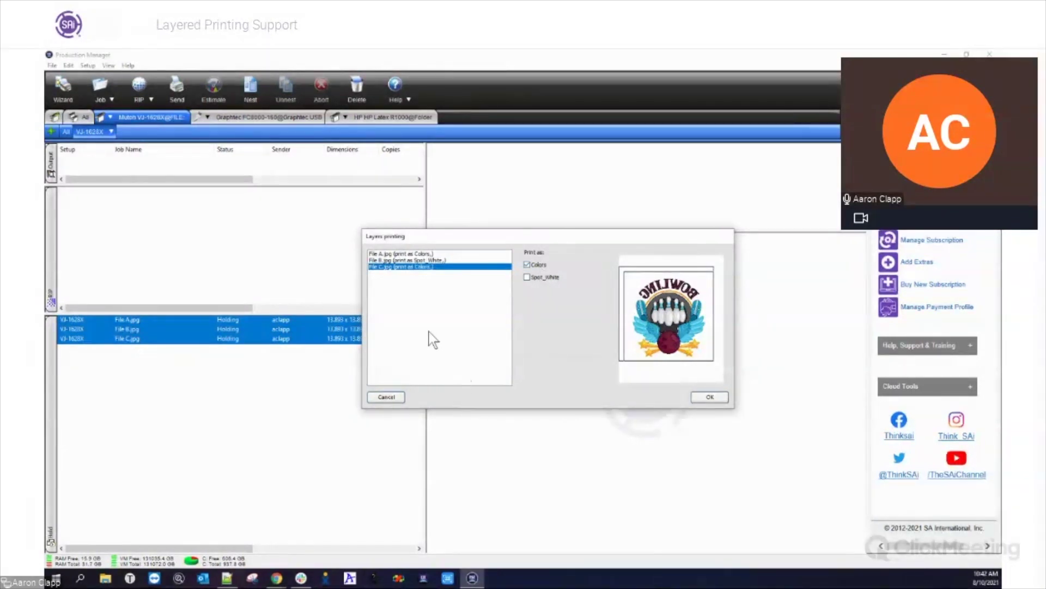
pyautogui.click(710, 397)
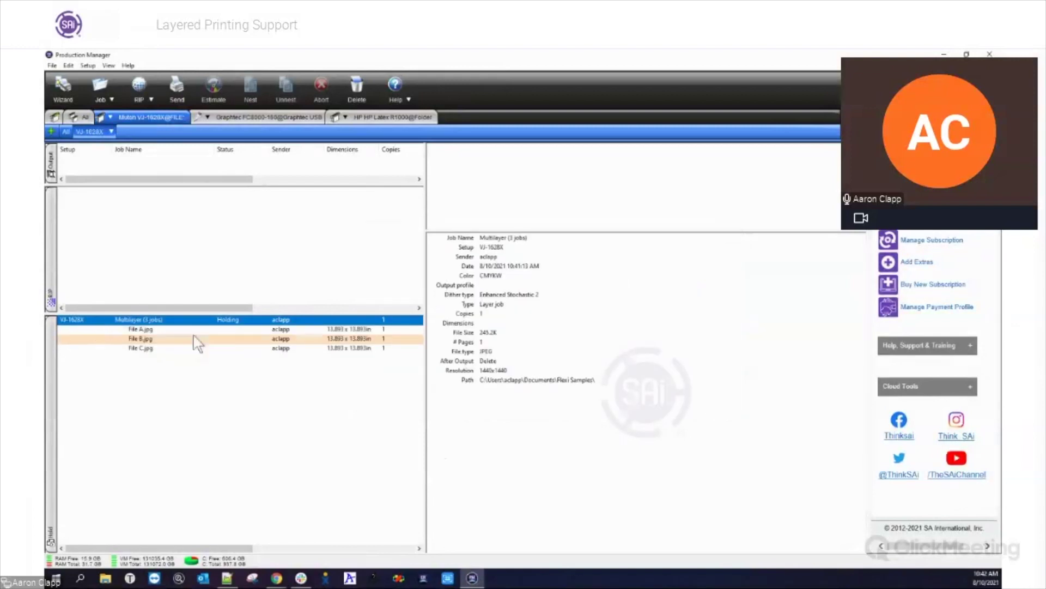
# - Open the multilayer job's properties and examine the stacked artwork up close in the layout preview
pyautogui.doubleClick(154, 321)
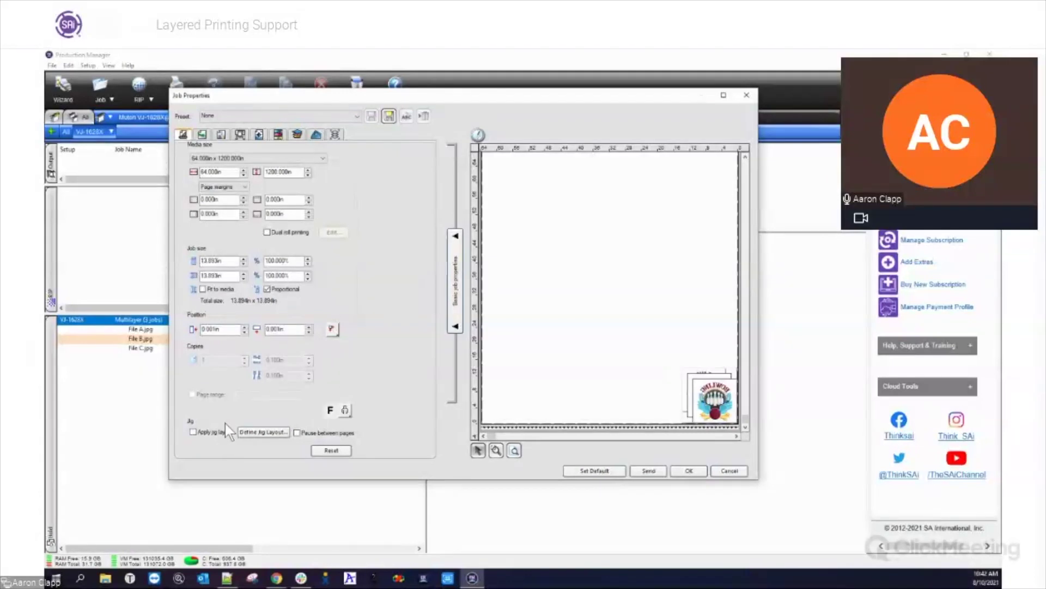
pyautogui.click(496, 450)
pyautogui.moveTo(676, 366); pyautogui.dragTo(746, 441)
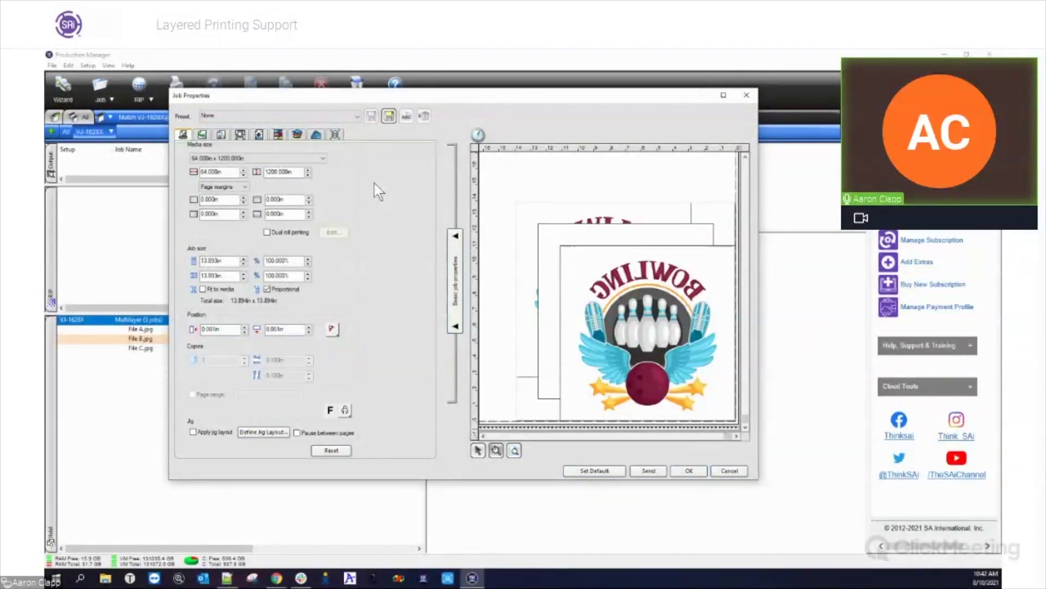
# - Review the multilayer job's color settings and White and Metallic driver options, leaving White on Spot color
pyautogui.click(222, 136)
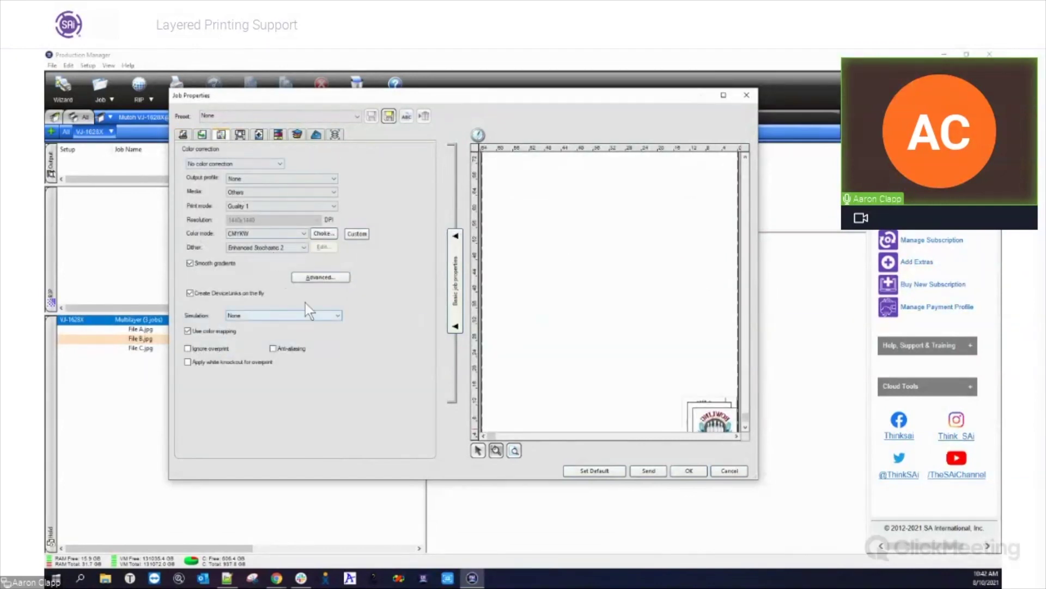
pyautogui.click(239, 135)
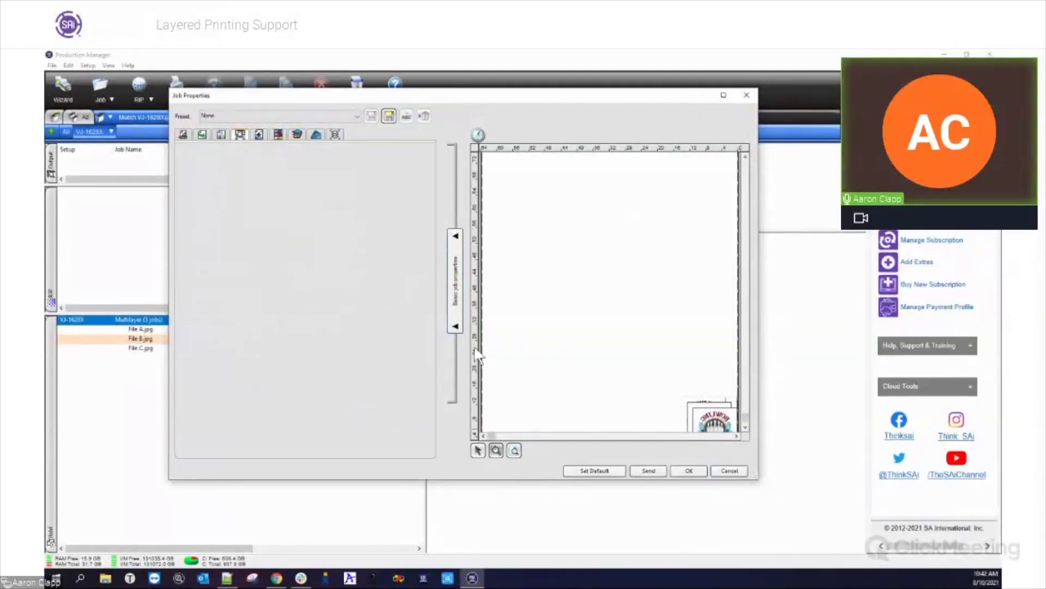
pyautogui.click(318, 406)
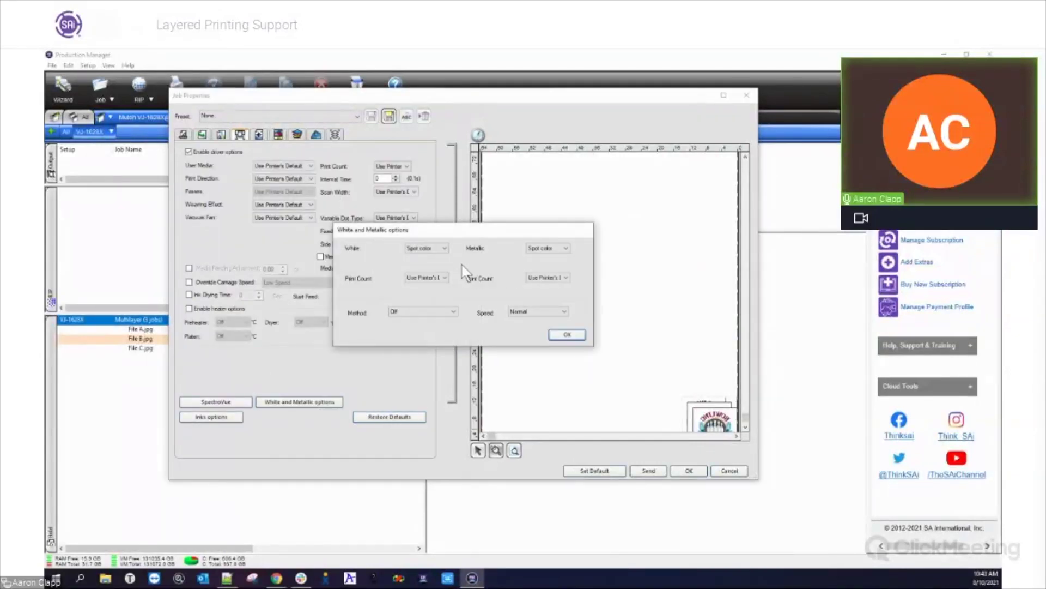
pyautogui.click(443, 248)
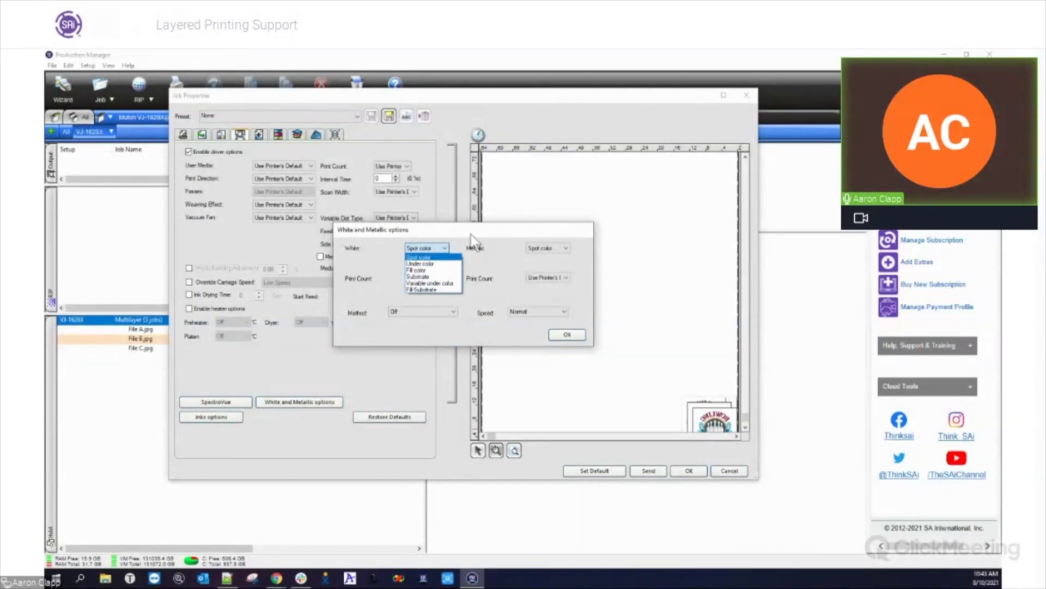
pyautogui.click(422, 256)
pyautogui.click(567, 335)
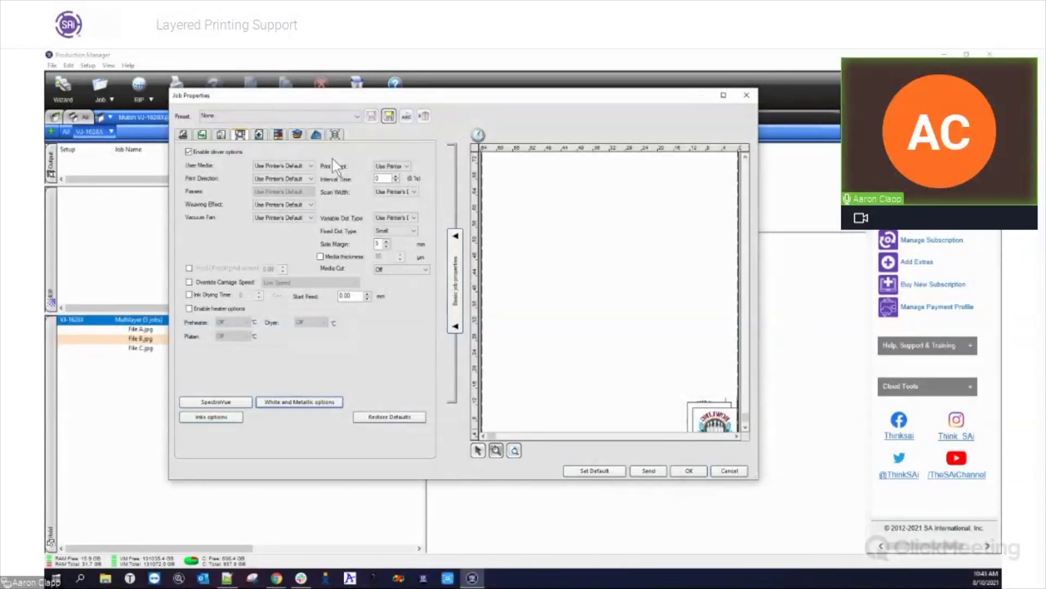
# - Check the print-as assignments of File A.jpg, File B.jpg and File C.jpg in the job's layer settings
pyautogui.click(334, 134)
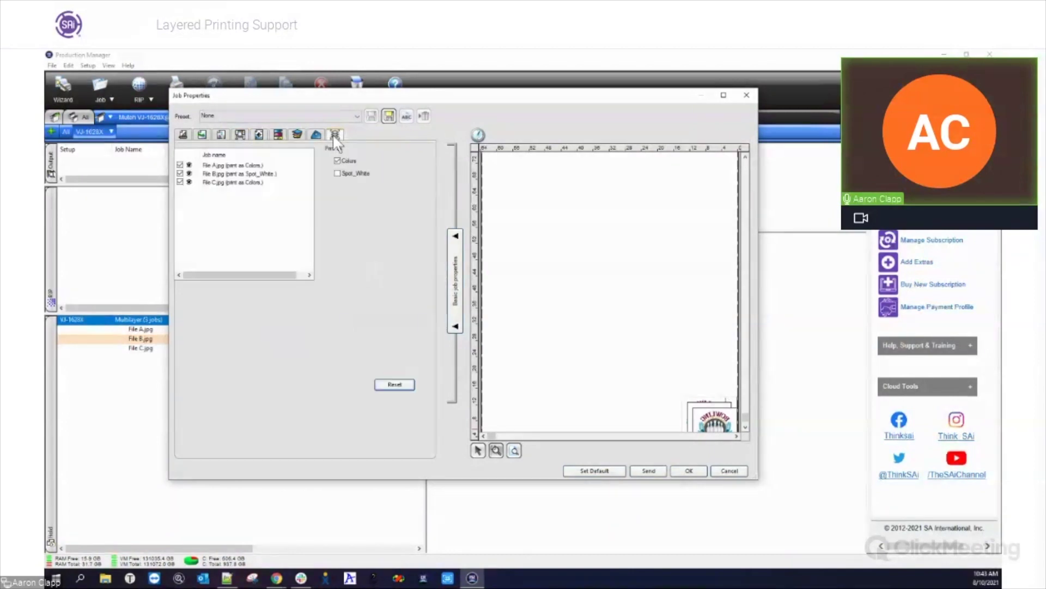
pyautogui.click(240, 166)
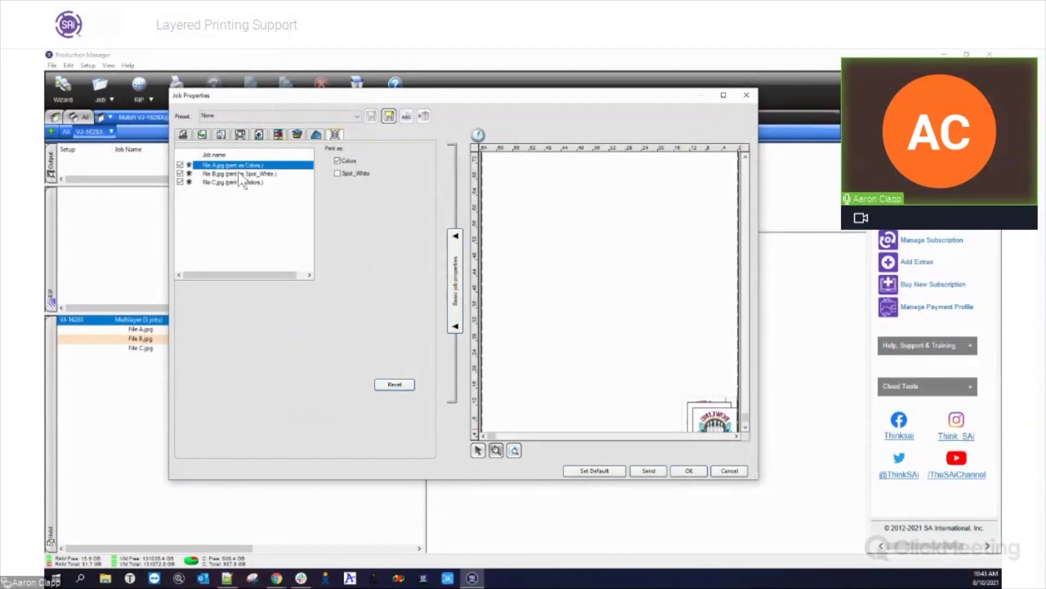
pyautogui.click(243, 174)
pyautogui.click(242, 182)
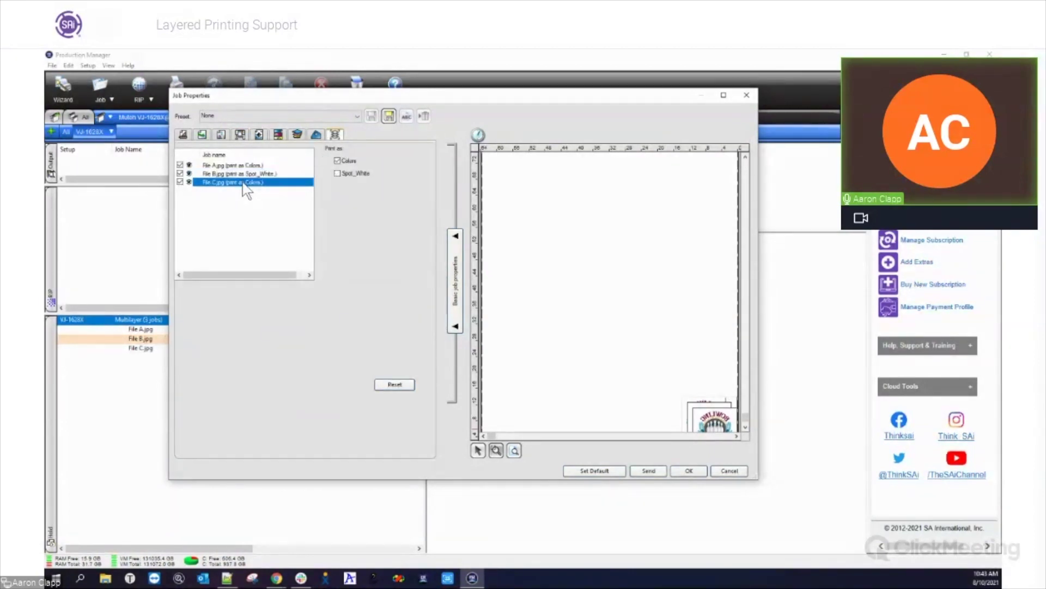
pyautogui.click(245, 174)
pyautogui.click(245, 166)
pyautogui.click(246, 182)
pyautogui.click(246, 174)
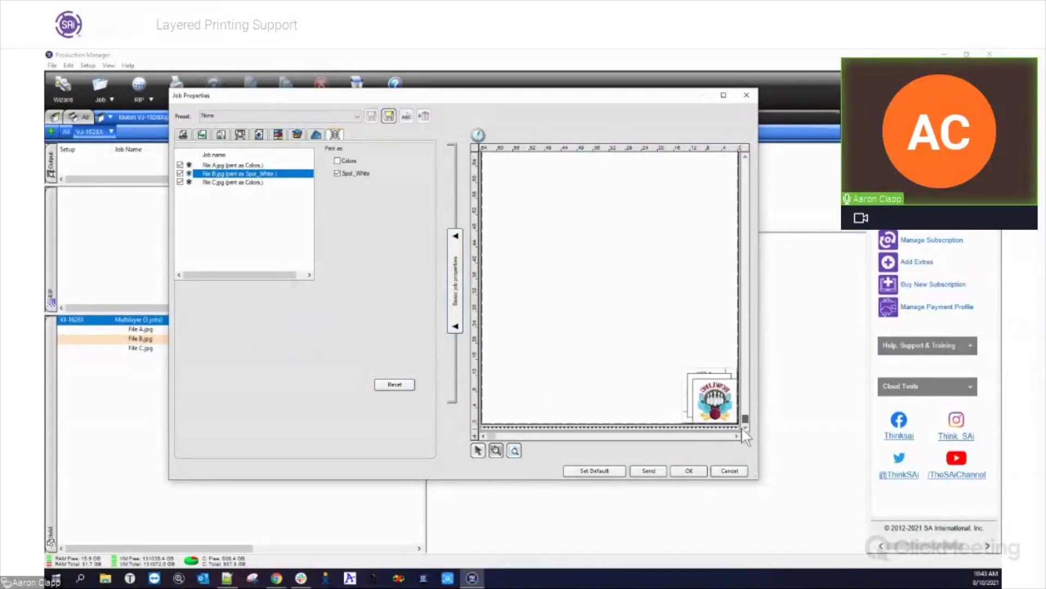
# - Preview the stacked layers by temporarily hiding File C.jpg and File B.jpg, restore both, and close the properties without keeping changes
pyautogui.click(180, 182)
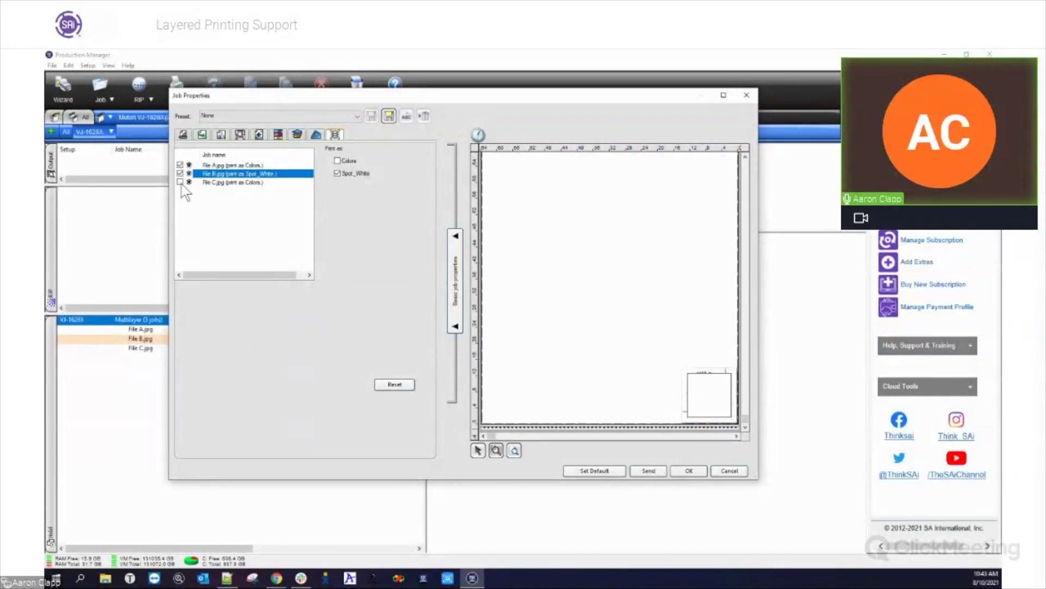
pyautogui.click(181, 185)
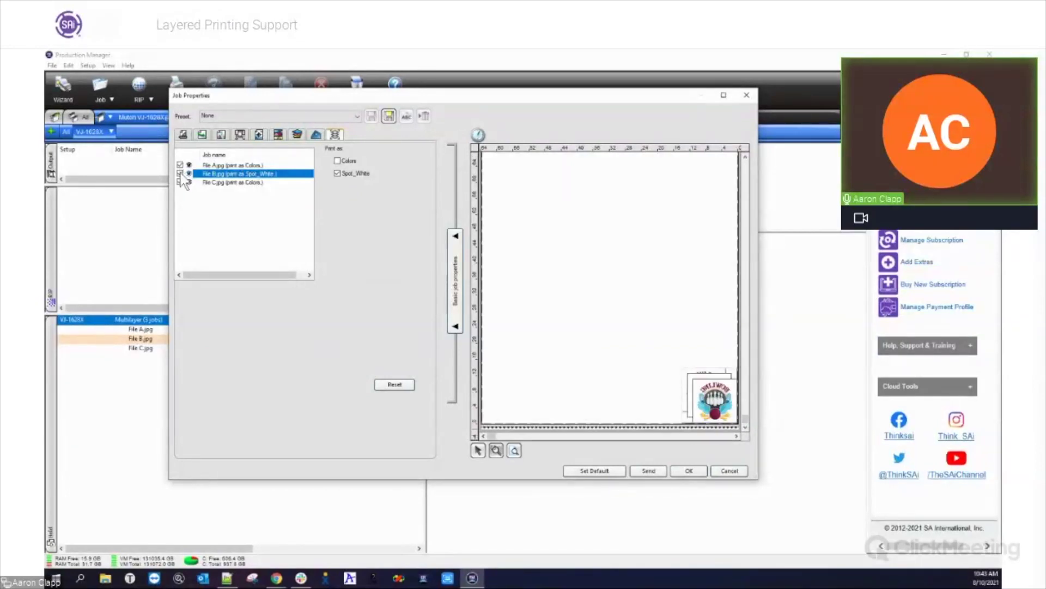
pyautogui.click(181, 173)
pyautogui.click(180, 182)
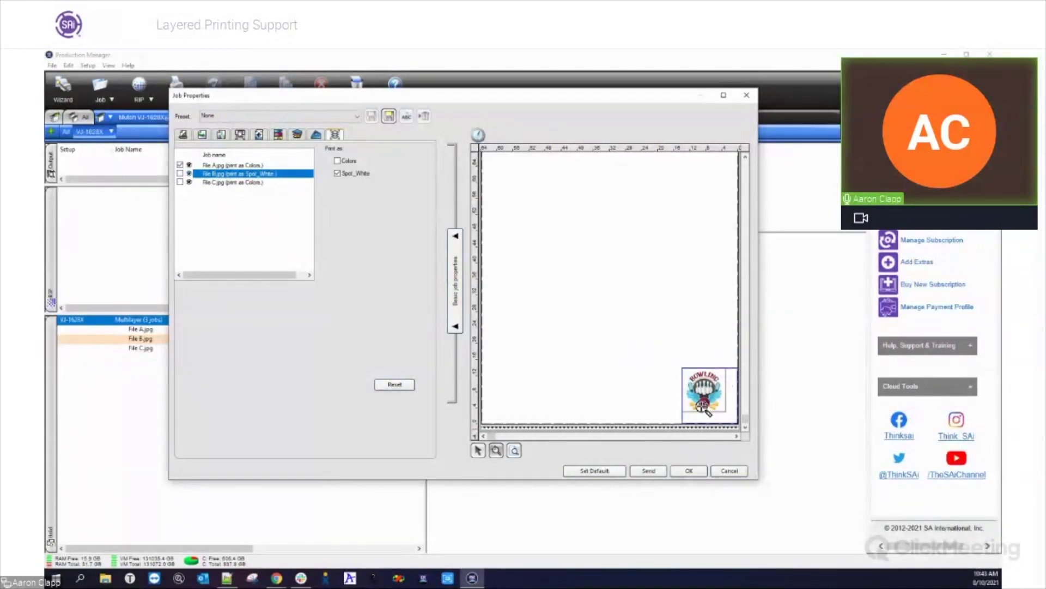
pyautogui.click(181, 174)
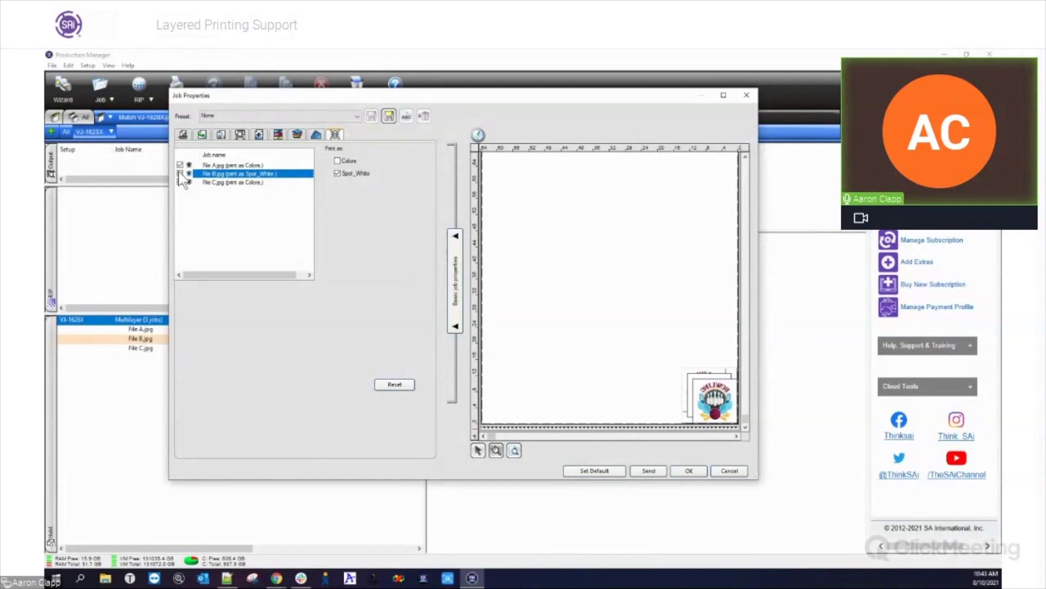
pyautogui.moveTo(489, 100); pyautogui.dragTo(501, 121)
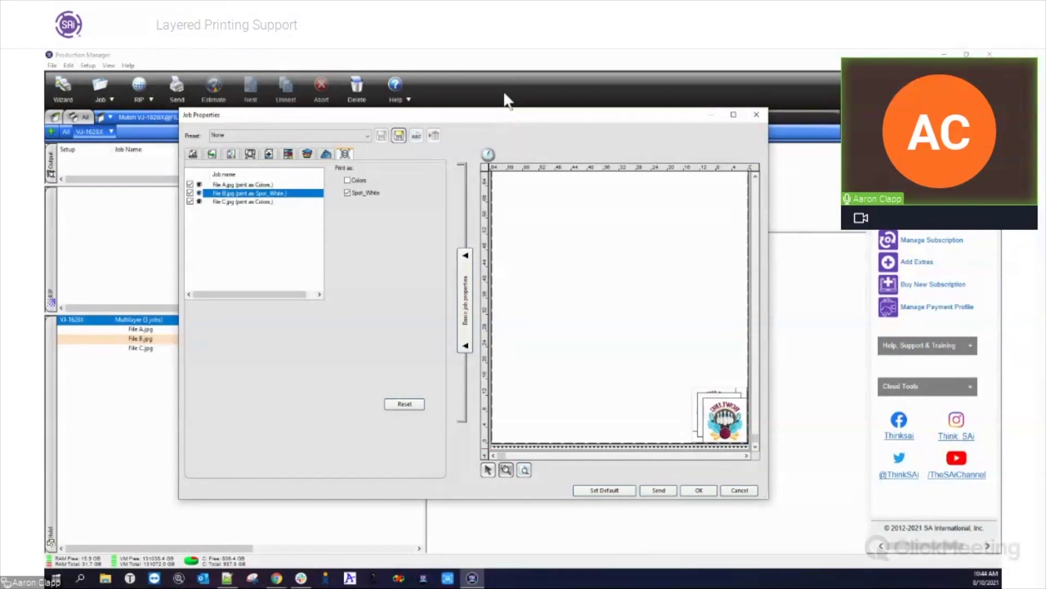
pyautogui.click(755, 116)
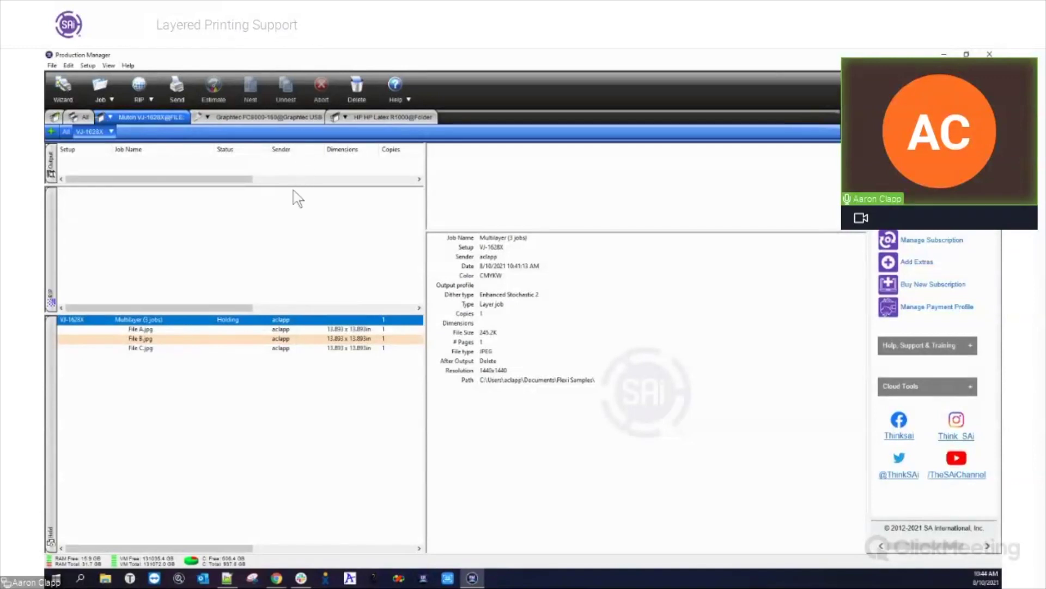
# - Add Boom Vector White UF (1).pdf from the Flexi Samples folder as a job for the VJ-1628X setup
pyautogui.click(111, 116)
pyautogui.click(118, 148)
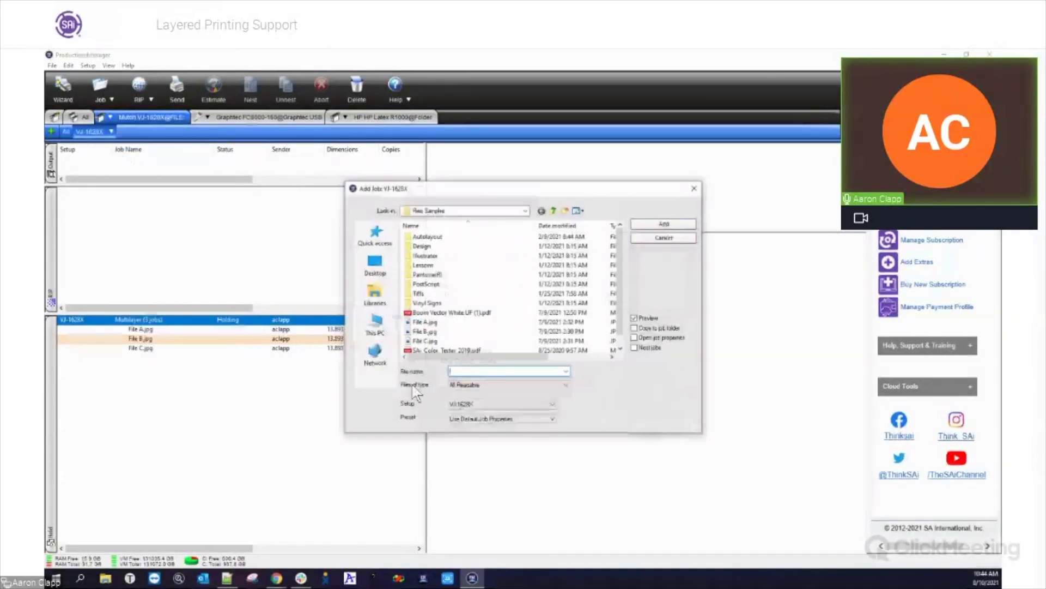
pyautogui.click(452, 313)
pyautogui.click(676, 224)
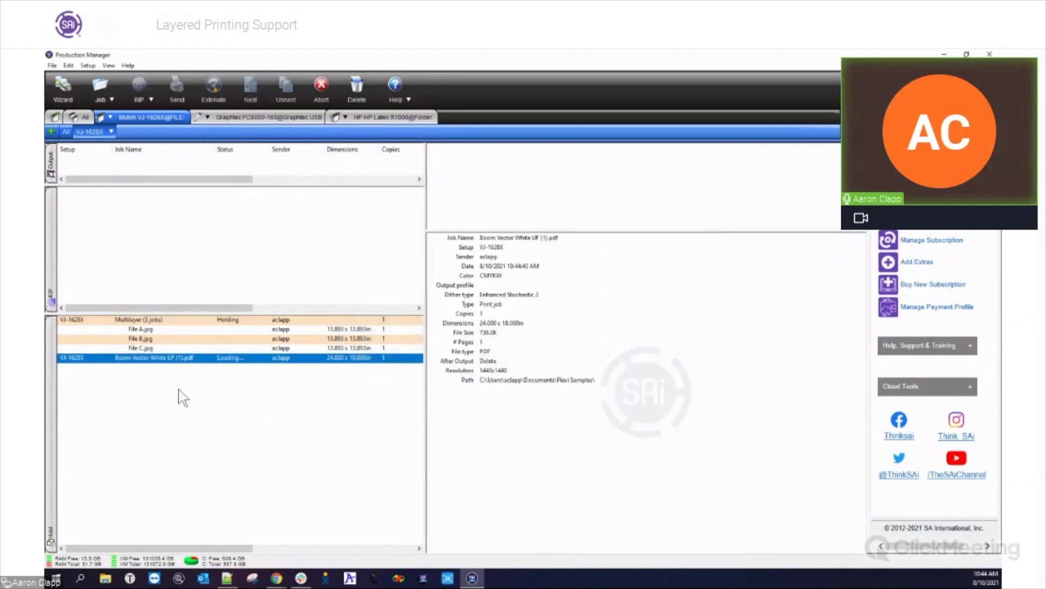
# - Check how the White channel of the Boom Vector PDF job is mapped in its separations, cancelling the channel details without changes
pyautogui.doubleClick(128, 364)
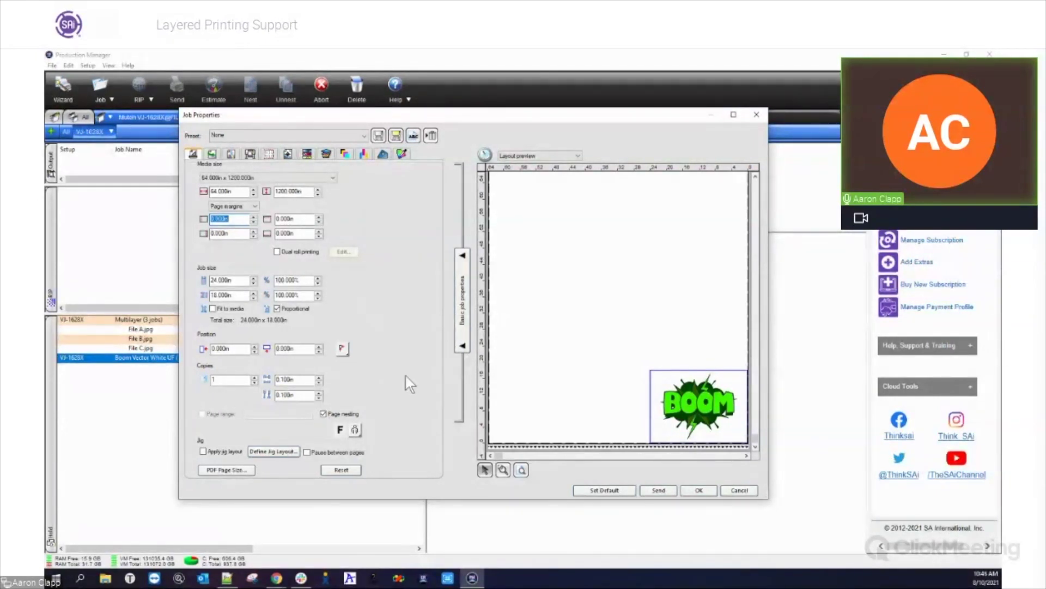
pyautogui.click(345, 155)
pyautogui.click(365, 155)
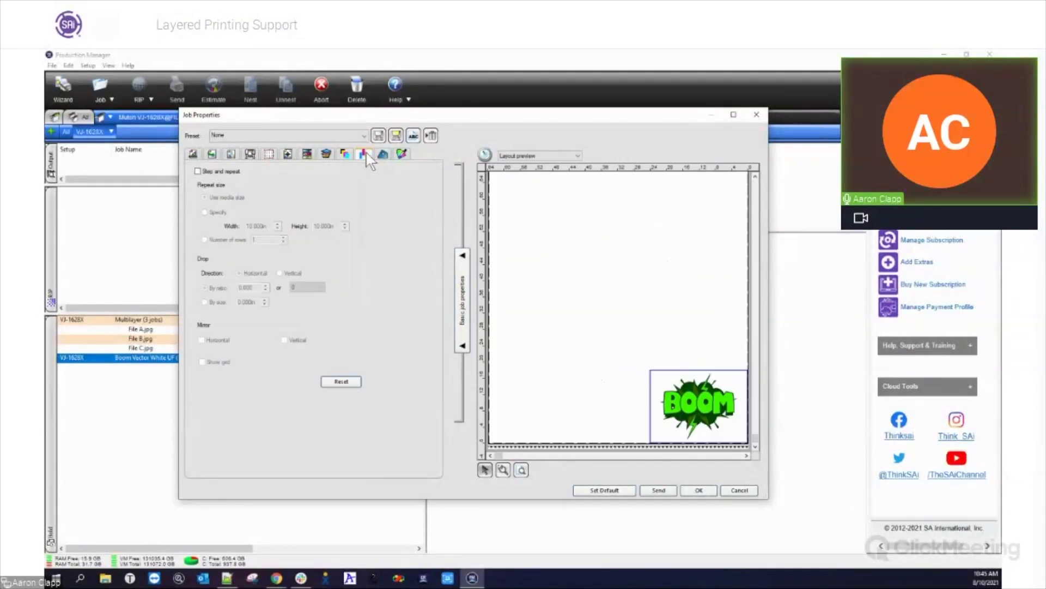
pyautogui.click(326, 154)
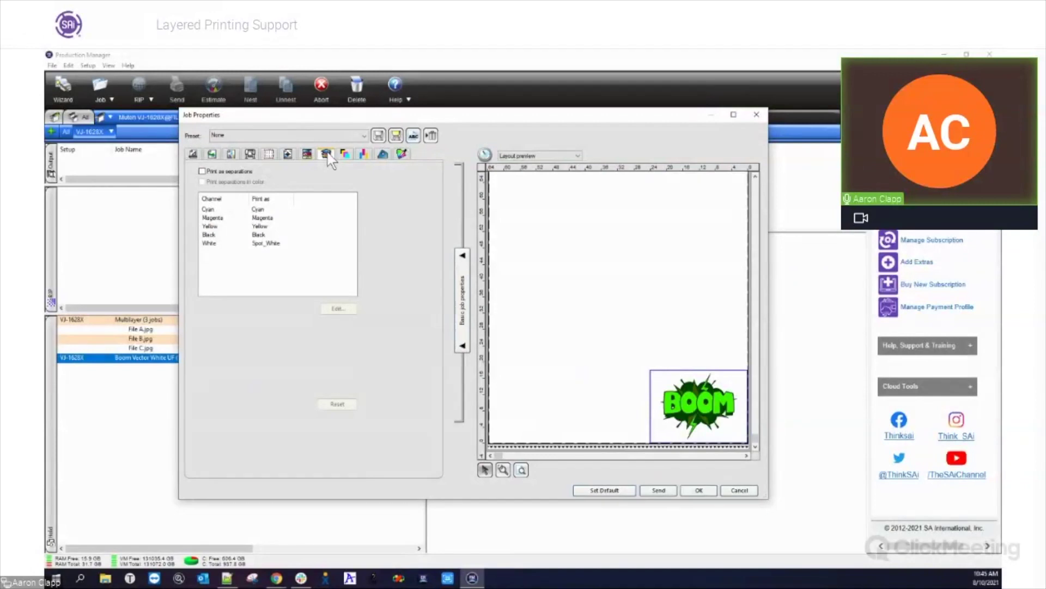
pyautogui.click(212, 245)
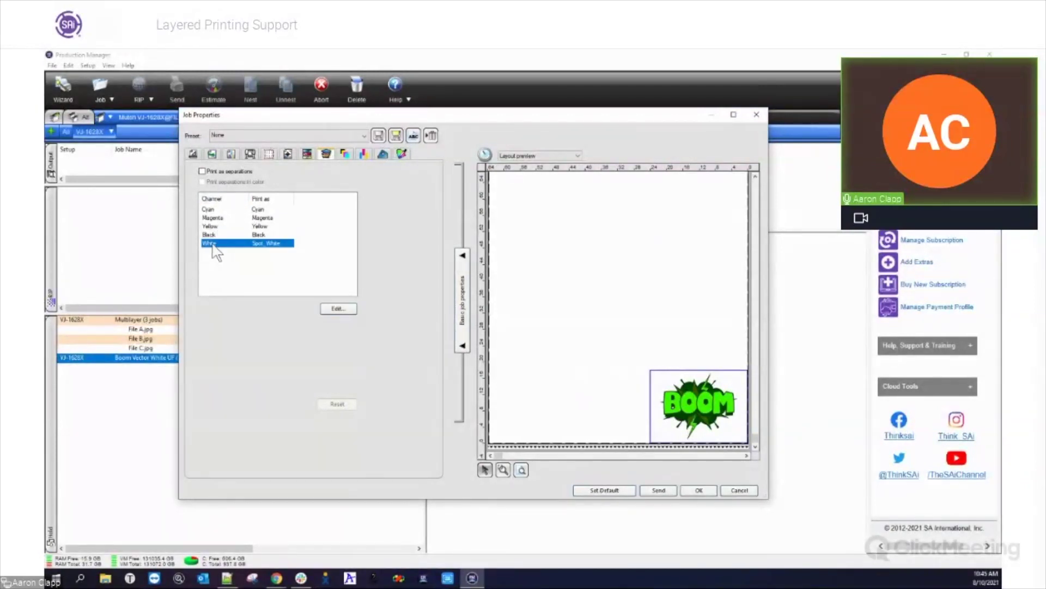
pyautogui.click(339, 309)
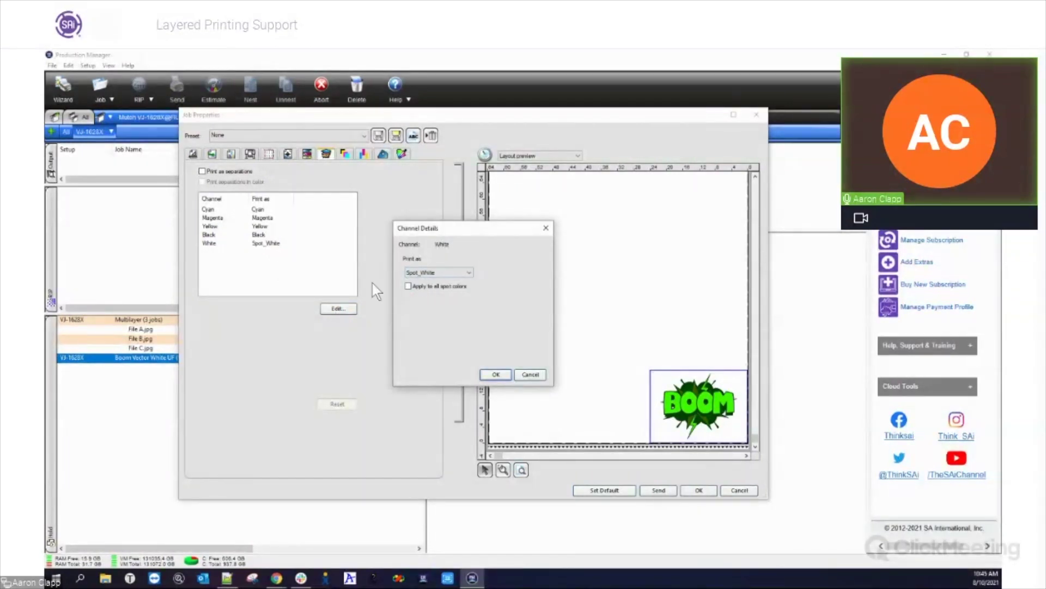
pyautogui.click(430, 272)
pyautogui.click(430, 272)
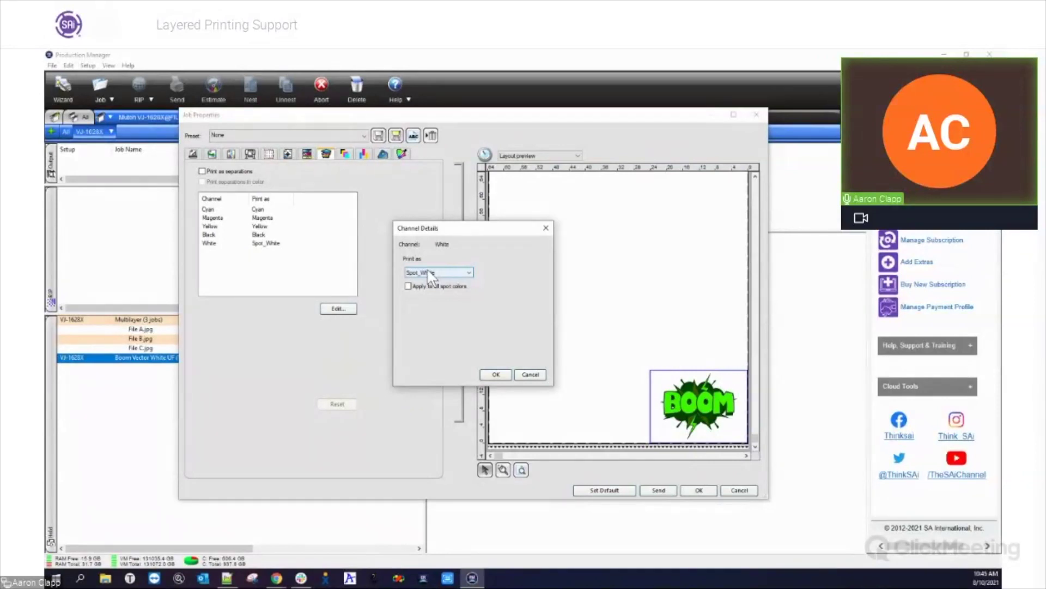
pyautogui.click(532, 378)
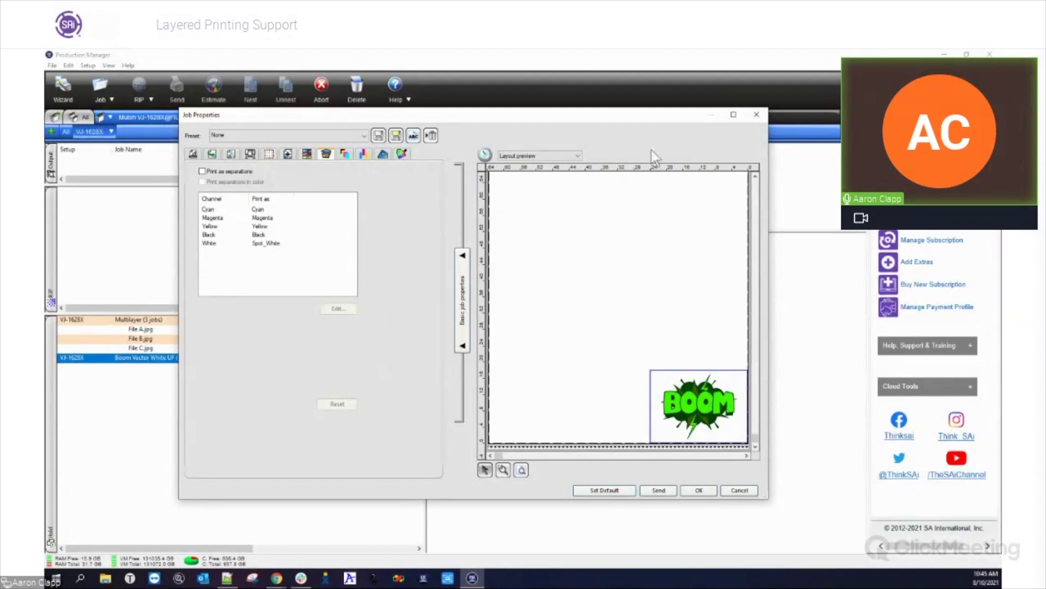
# - Isolate the white File B.jpg layer of the Multilayer job by hiding File C.jpg and File A.jpg, then close its properties without saving
pyautogui.click(757, 116)
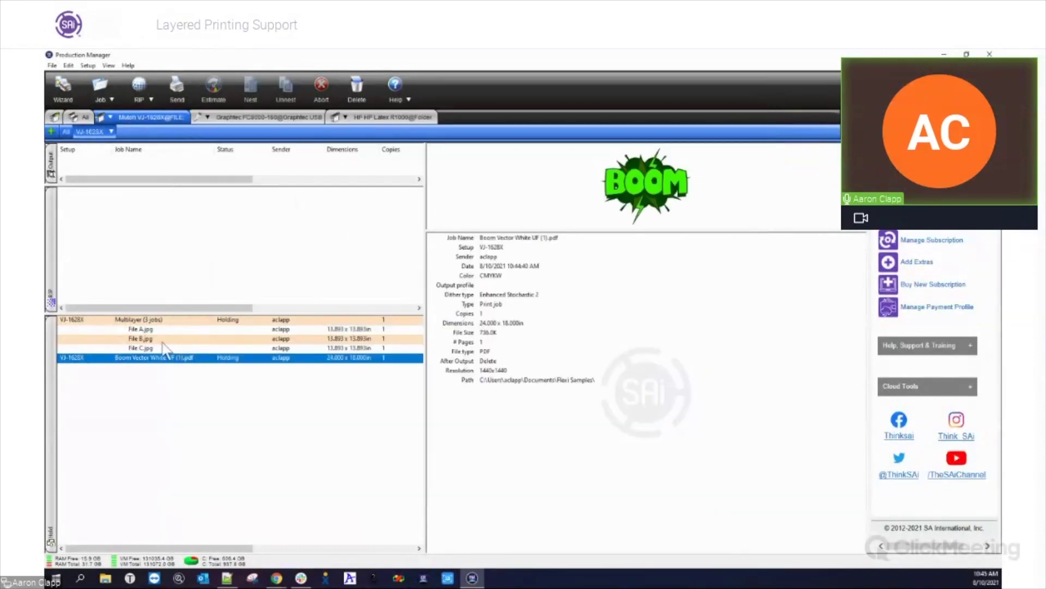
pyautogui.click(148, 339)
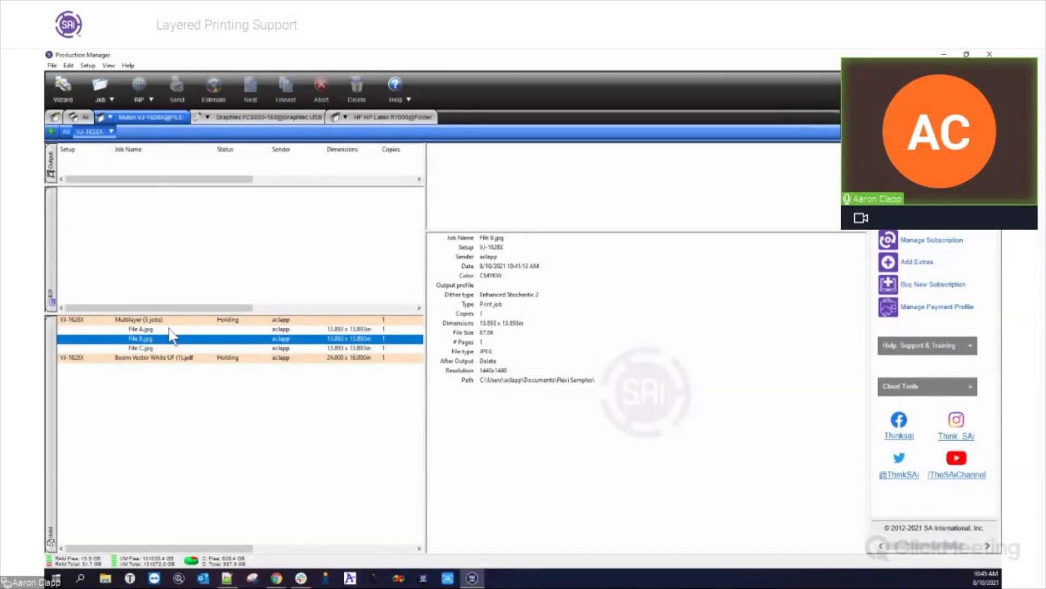
pyautogui.doubleClick(156, 320)
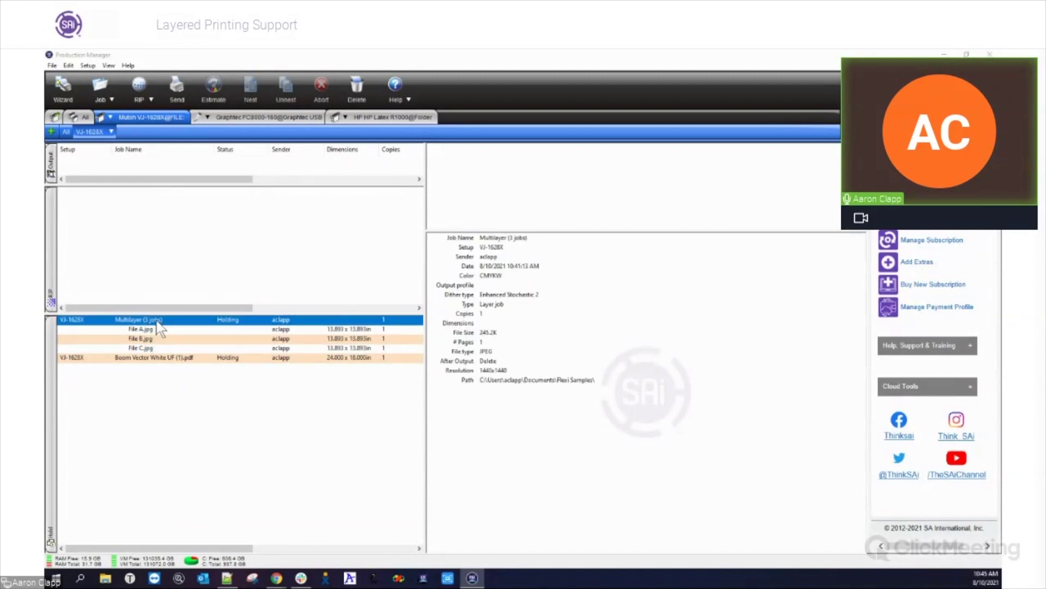
pyautogui.click(345, 154)
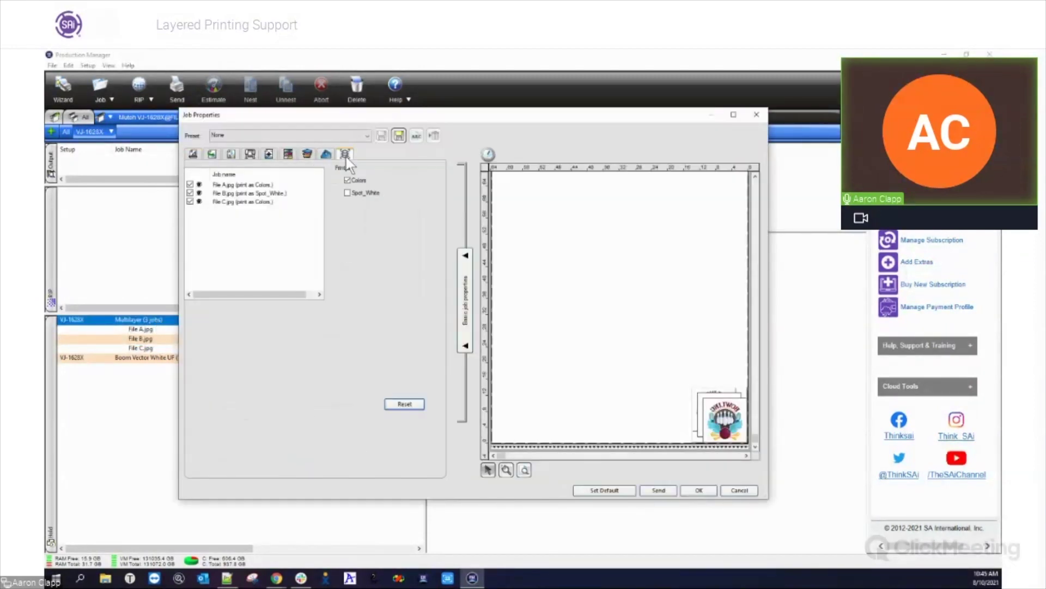
pyautogui.click(190, 201)
pyautogui.click(190, 184)
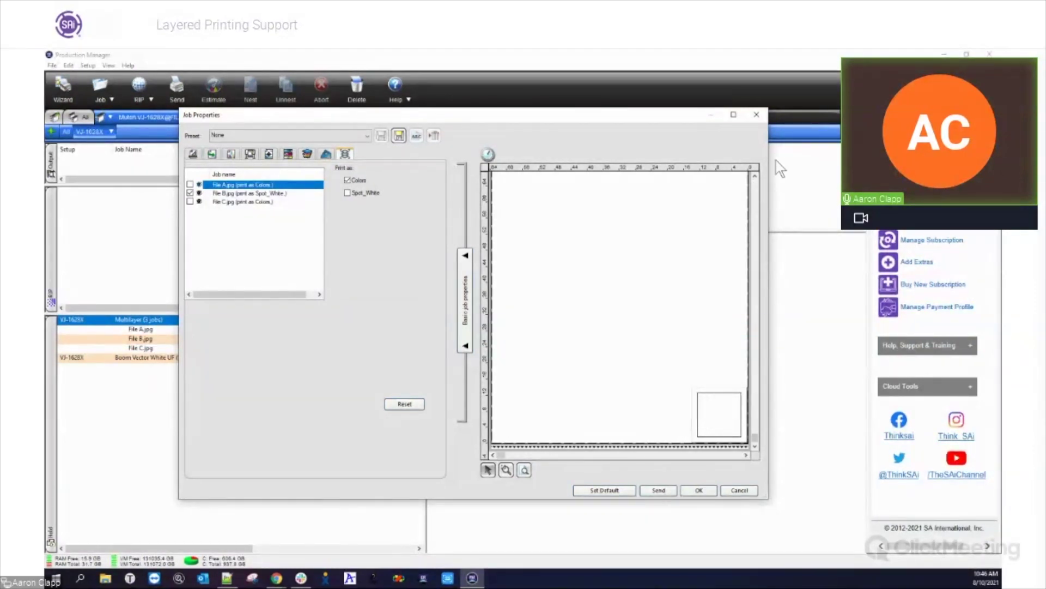
pyautogui.click(755, 114)
# - Preview only the Spot_White output channel of the Boom Vector White UF (1).pdf job, with Cyan hidden
pyautogui.click(139, 358)
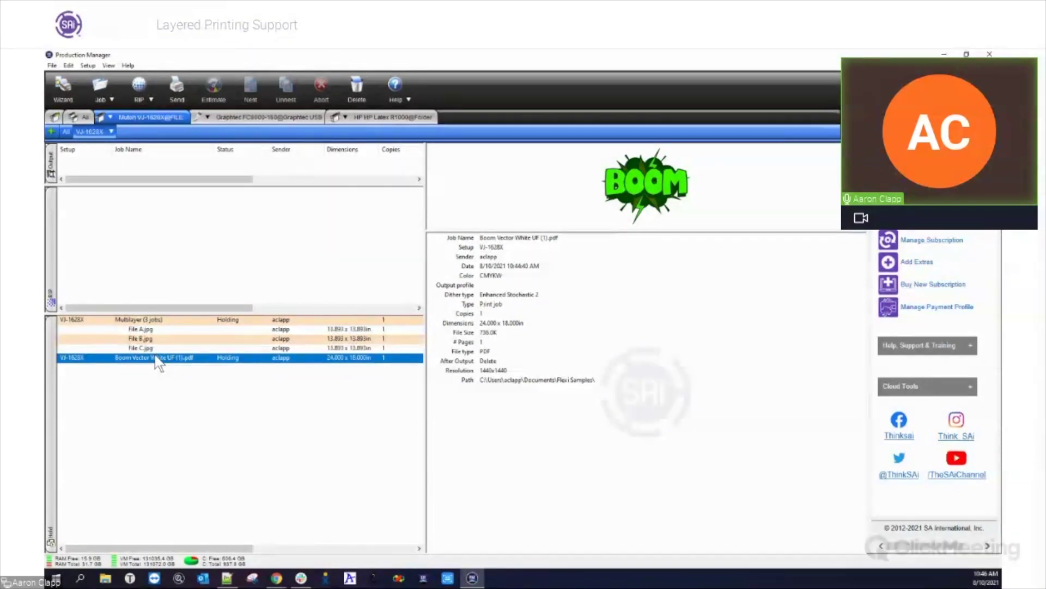
pyautogui.doubleClick(157, 359)
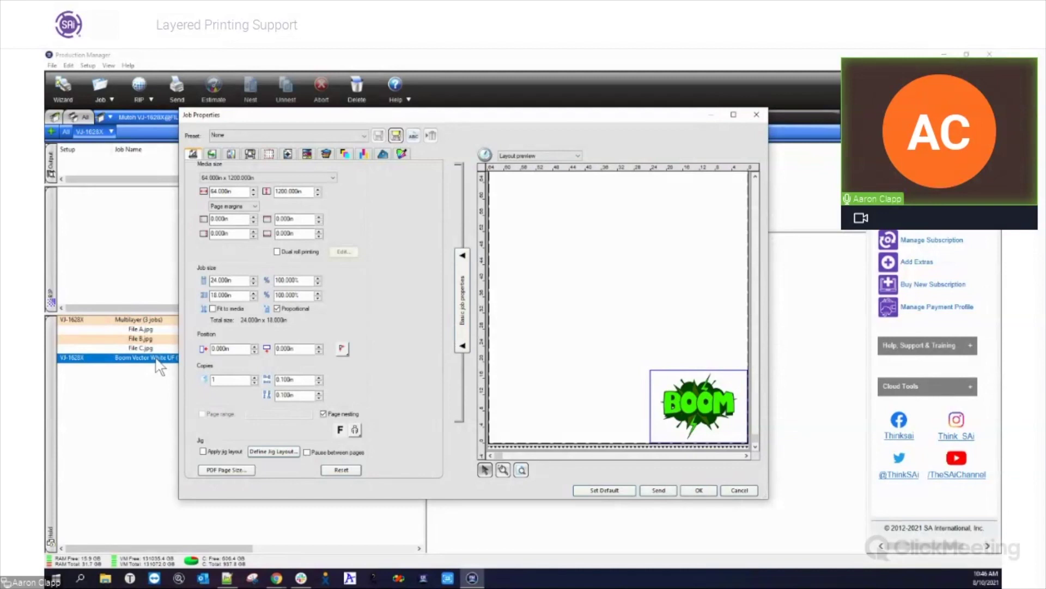
pyautogui.click(346, 153)
pyautogui.click(235, 172)
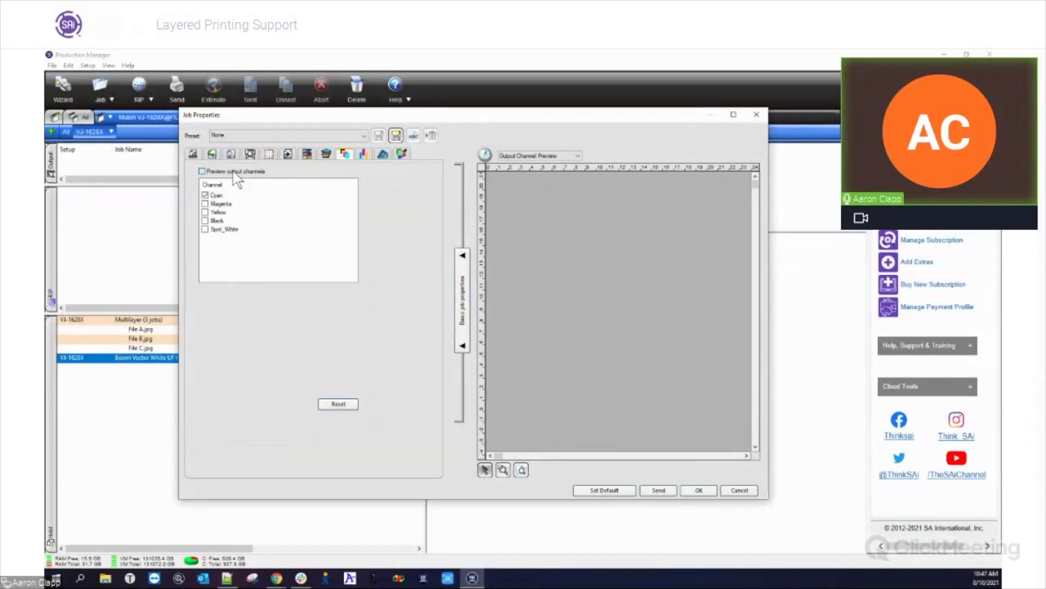
pyautogui.click(223, 229)
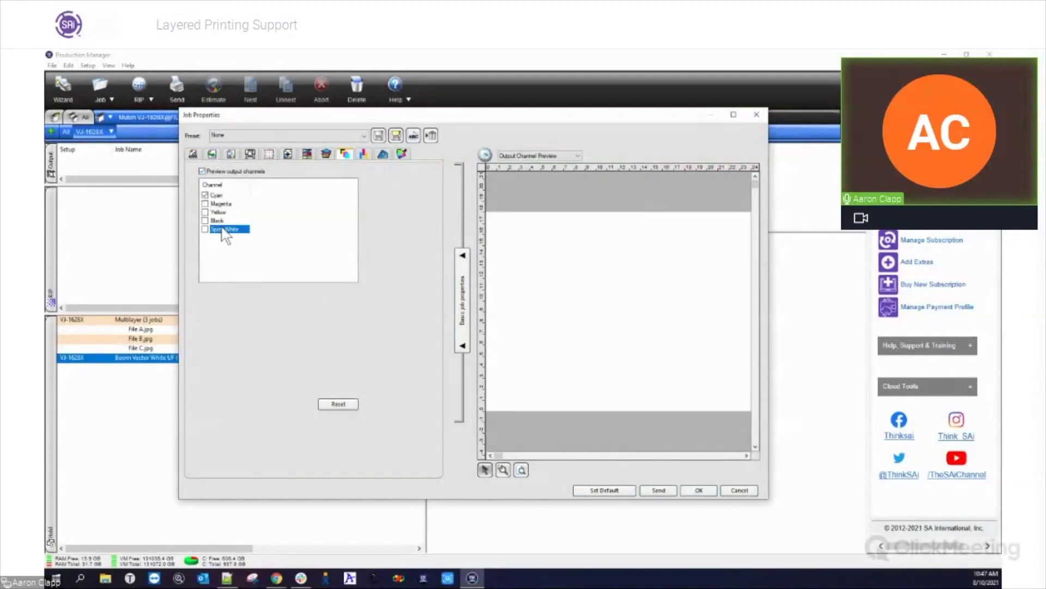
pyautogui.click(213, 196)
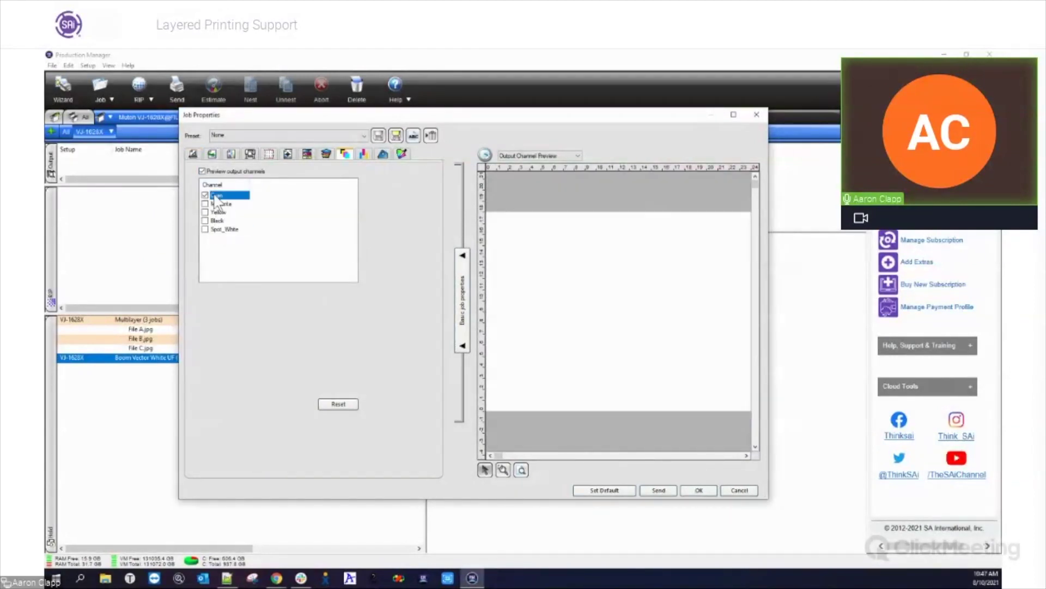
pyautogui.click(206, 228)
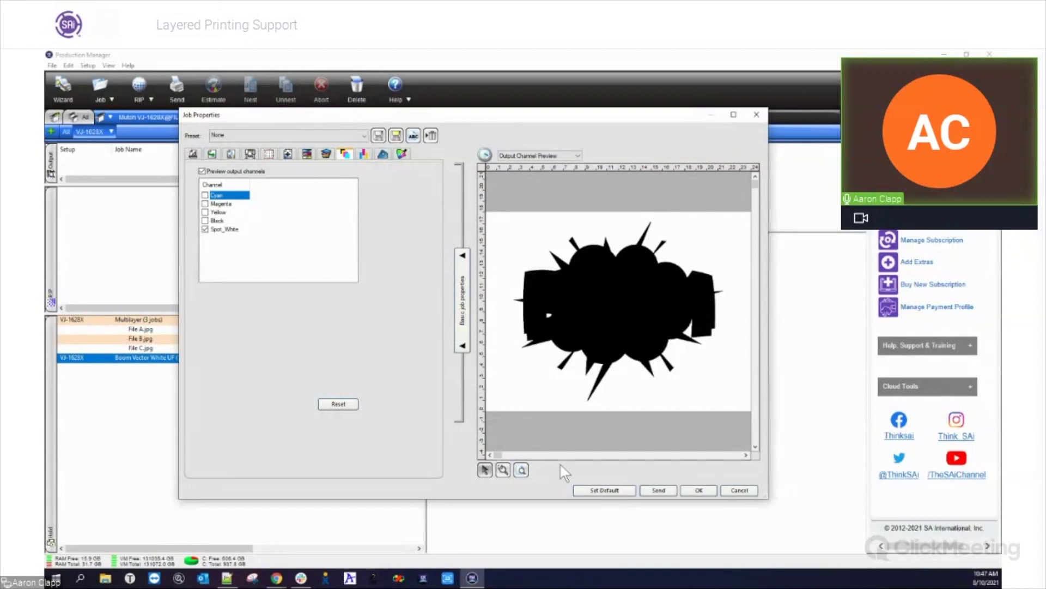
# - Check the available color modes for the Boom Vector PDF job, review its Spot_White preview again, and close the properties without changes
pyautogui.click(230, 155)
pyautogui.click(278, 256)
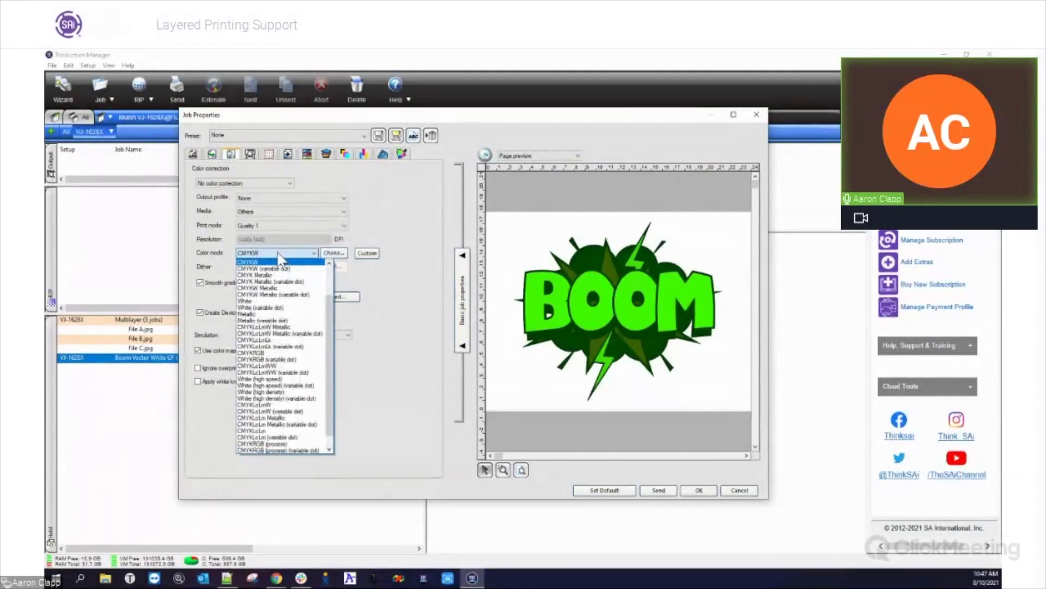
pyautogui.click(278, 254)
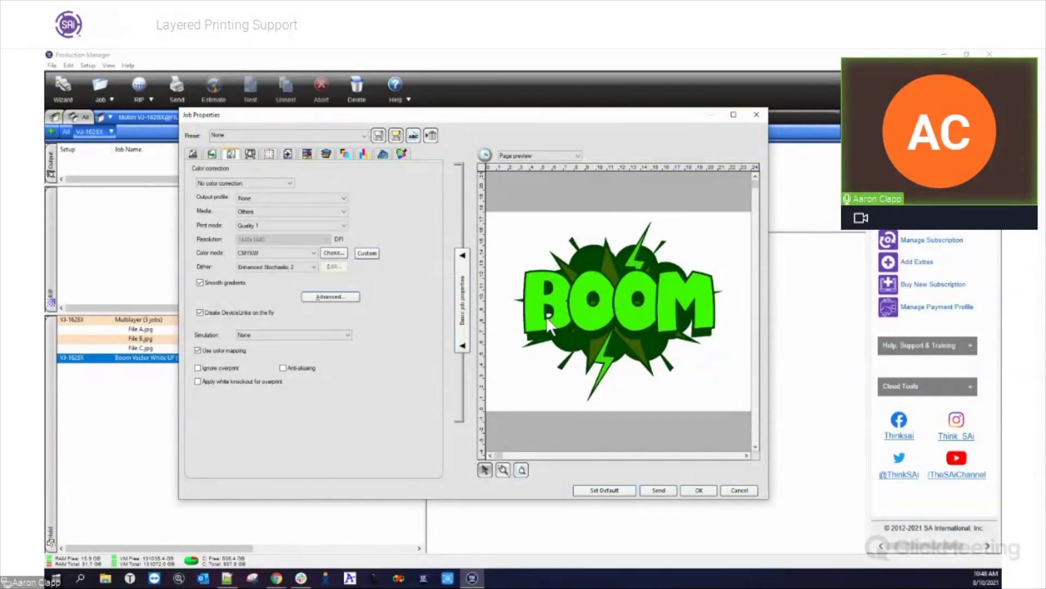
pyautogui.click(364, 154)
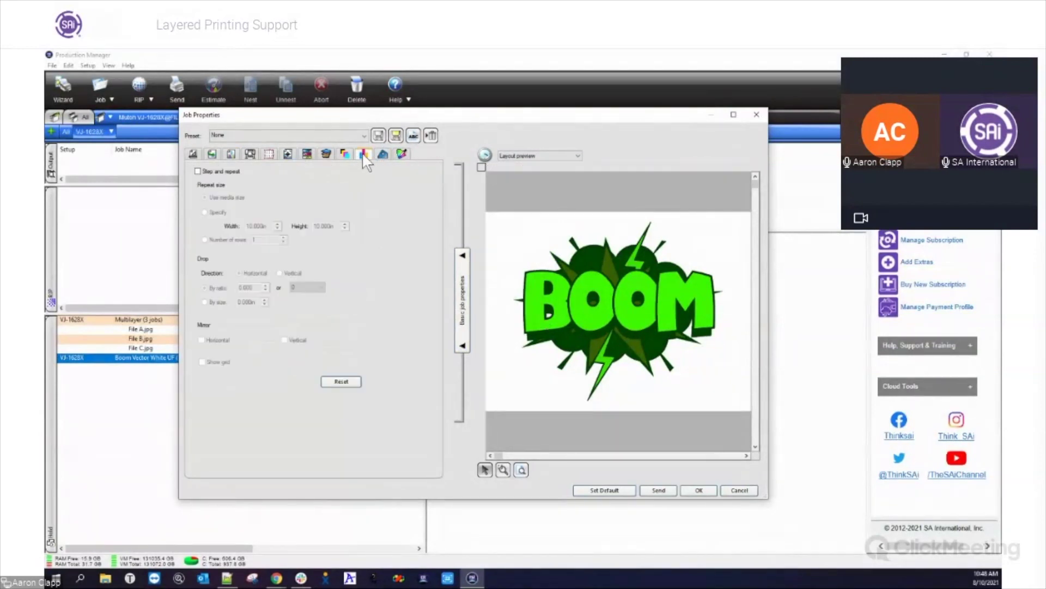
pyautogui.click(346, 154)
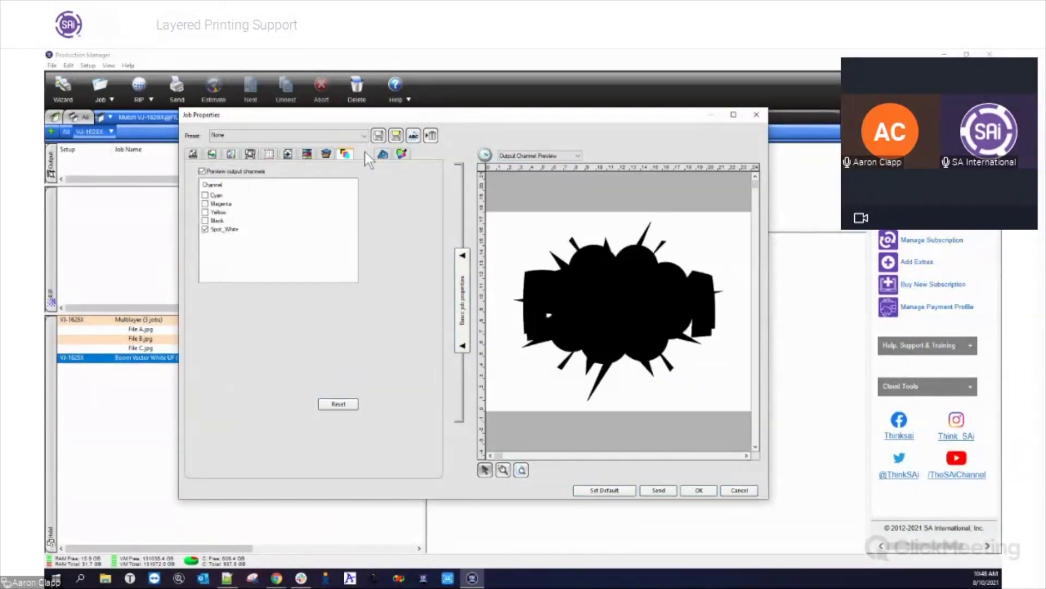
pyautogui.click(758, 116)
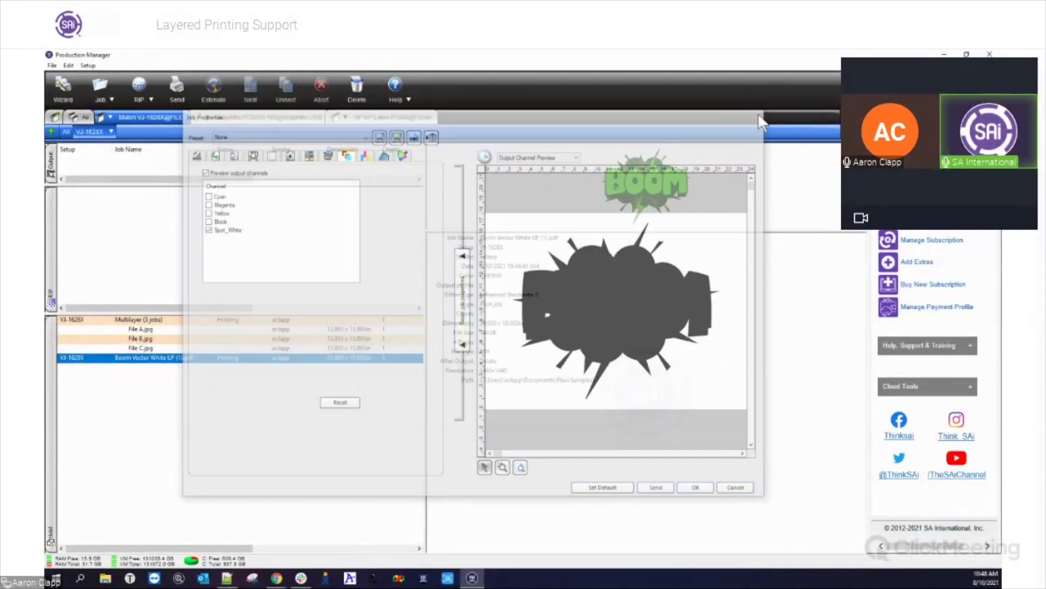
# - Review the Multilayer job's layer order and print-as assignments, and close its properties without changes
pyautogui.click(146, 321)
pyautogui.doubleClick(146, 323)
pyautogui.click(345, 154)
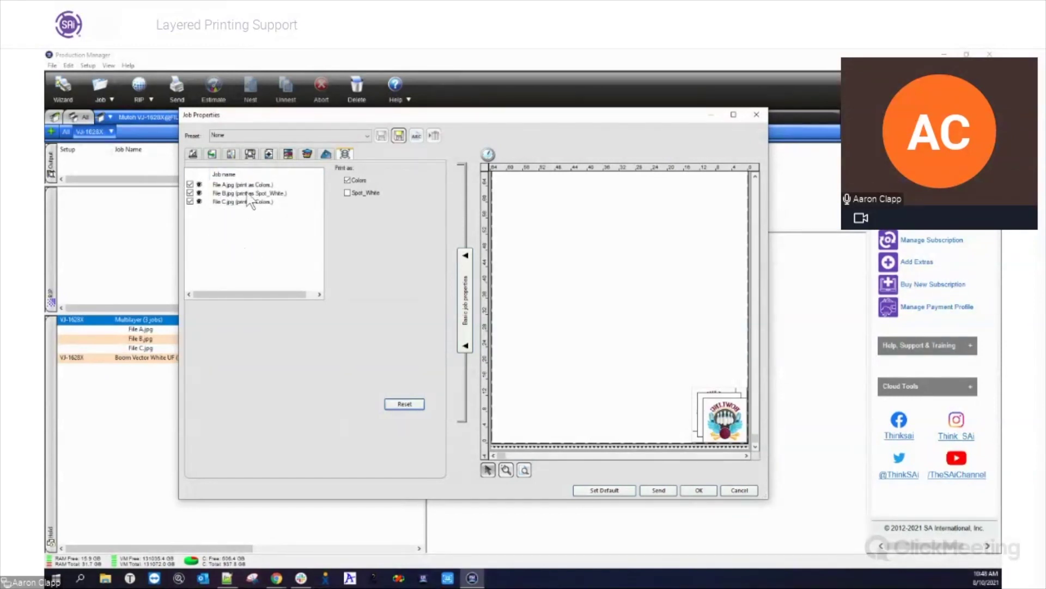
pyautogui.click(246, 294)
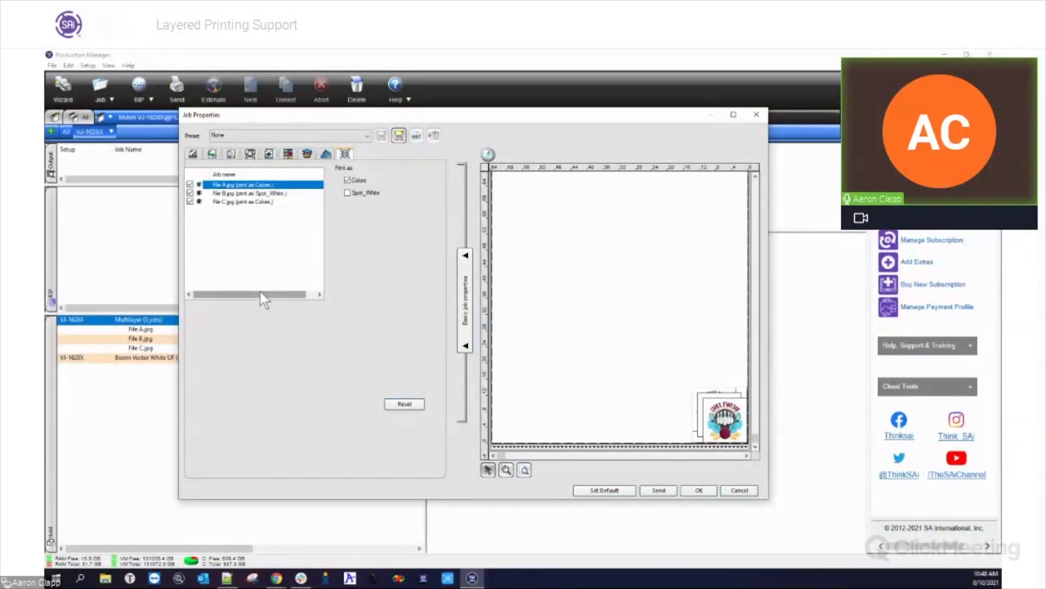
pyautogui.click(731, 489)
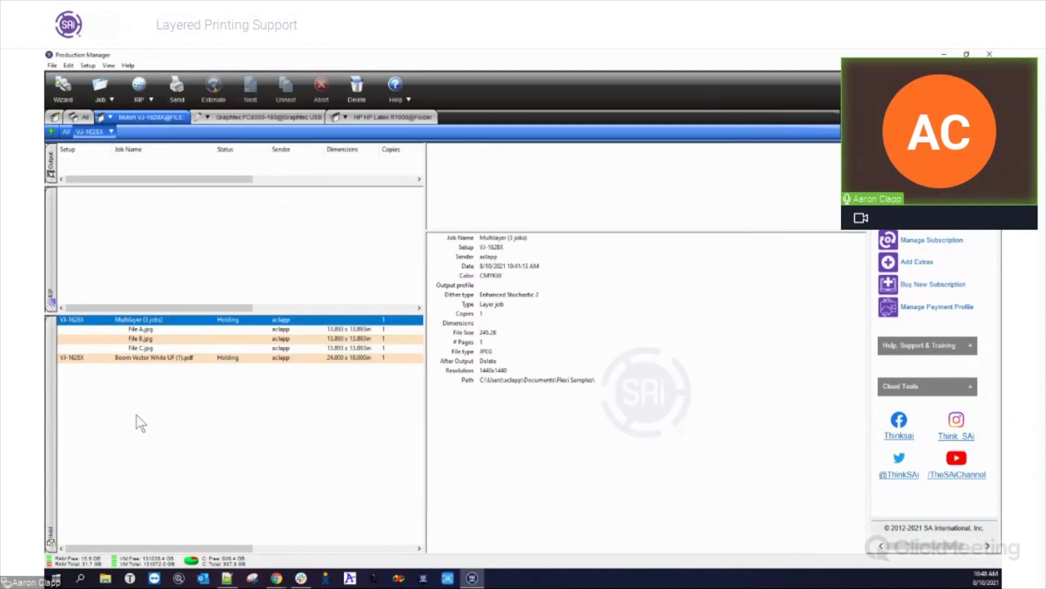
pyautogui.click(146, 331)
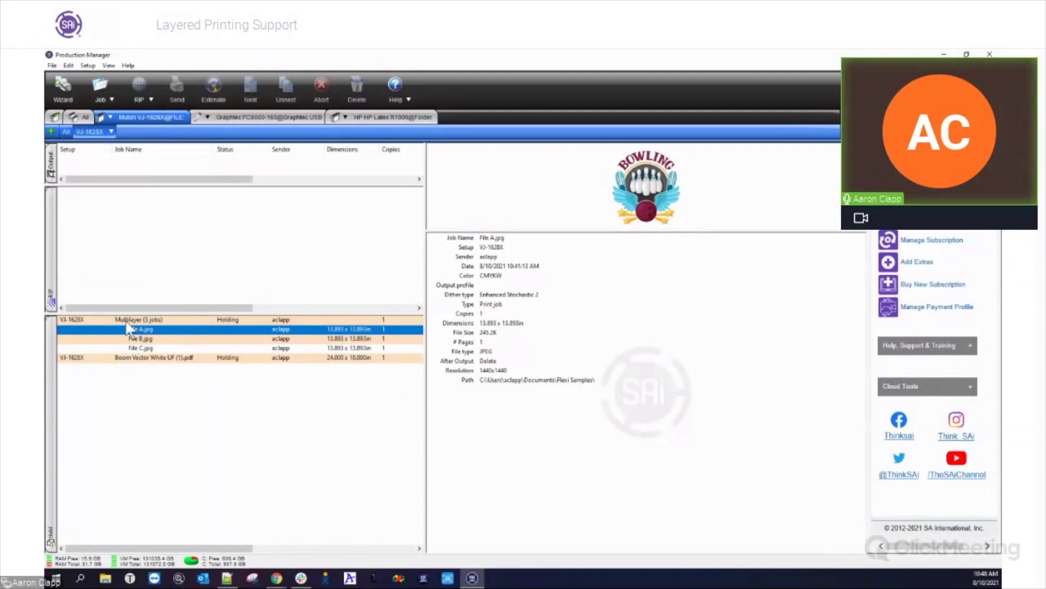
pyautogui.doubleClick(146, 320)
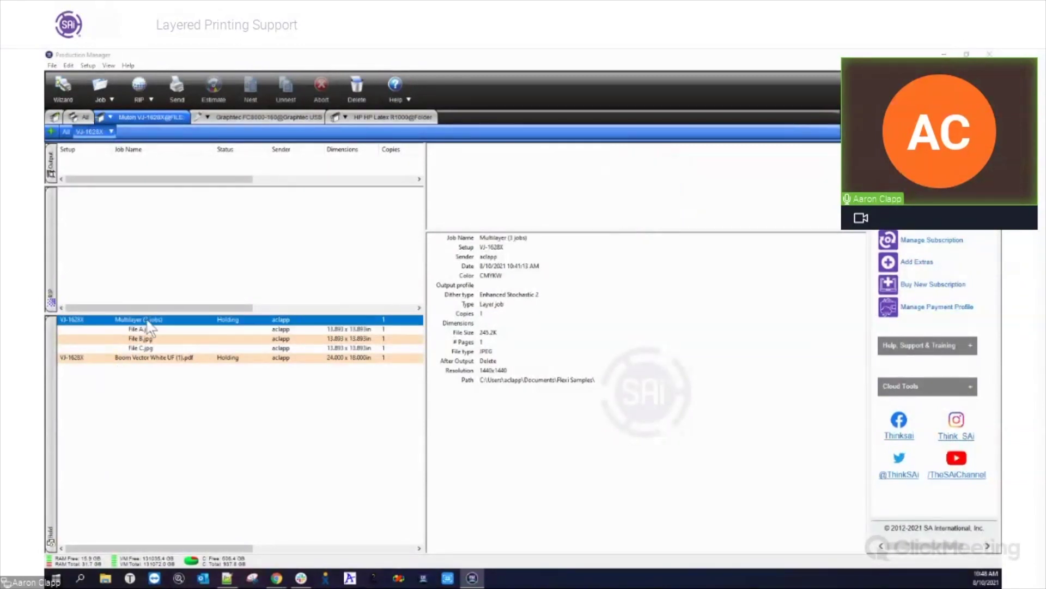
pyautogui.click(756, 114)
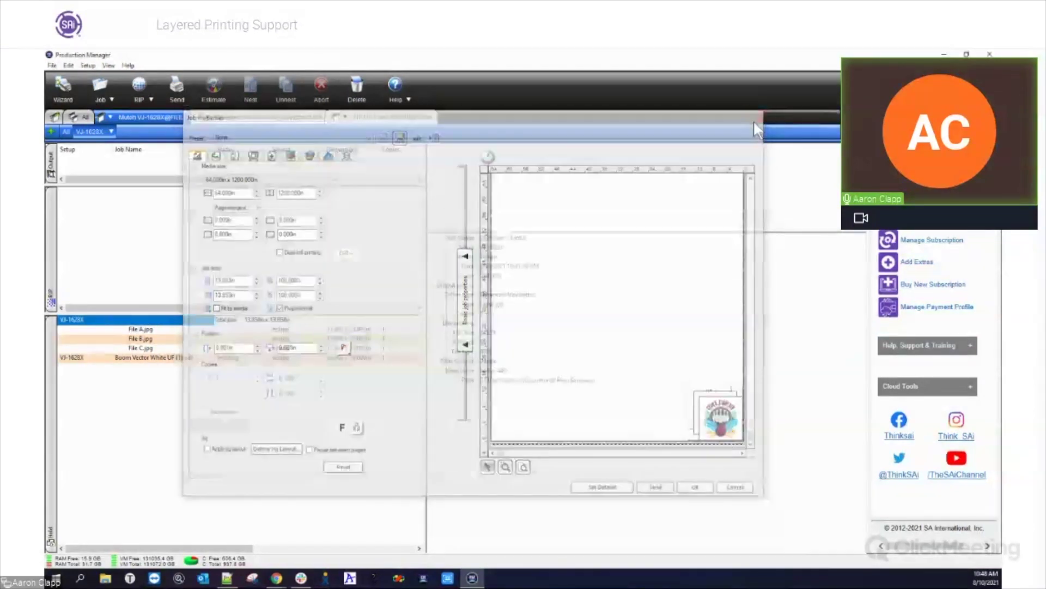
# - Separate the Multilayer job into individual jobs and move File C.jpg ahead of File A.jpg in the holding queue
pyautogui.rightClick(147, 322)
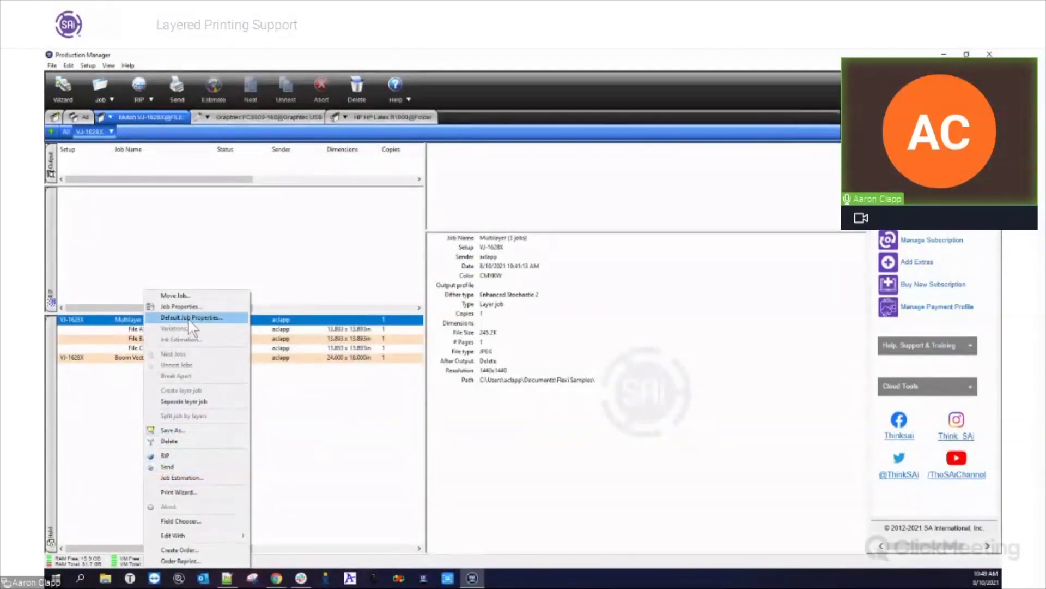
pyautogui.click(185, 403)
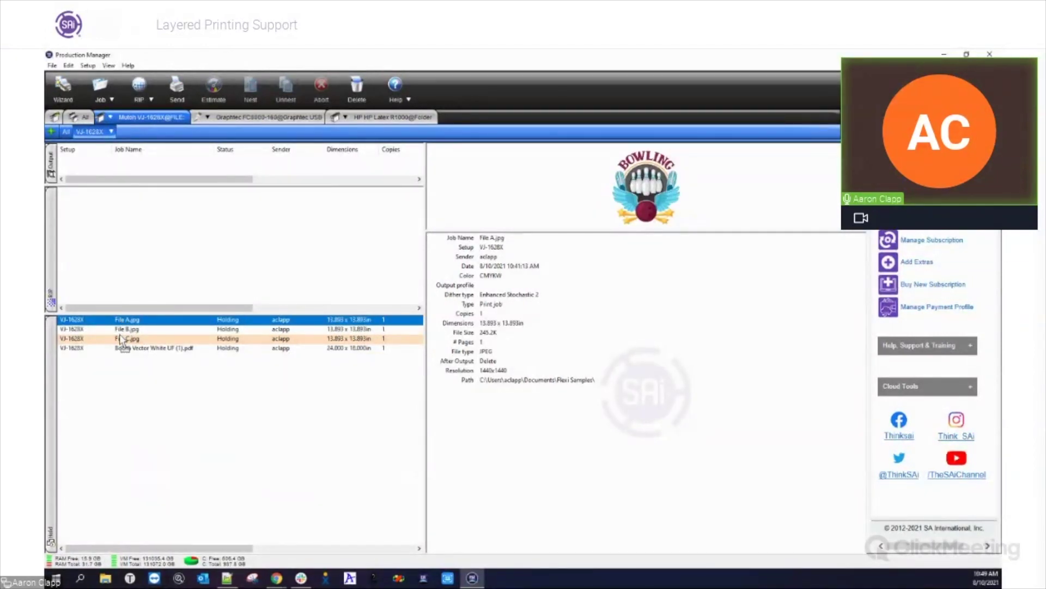
pyautogui.moveTo(95, 338); pyautogui.dragTo(66, 323)
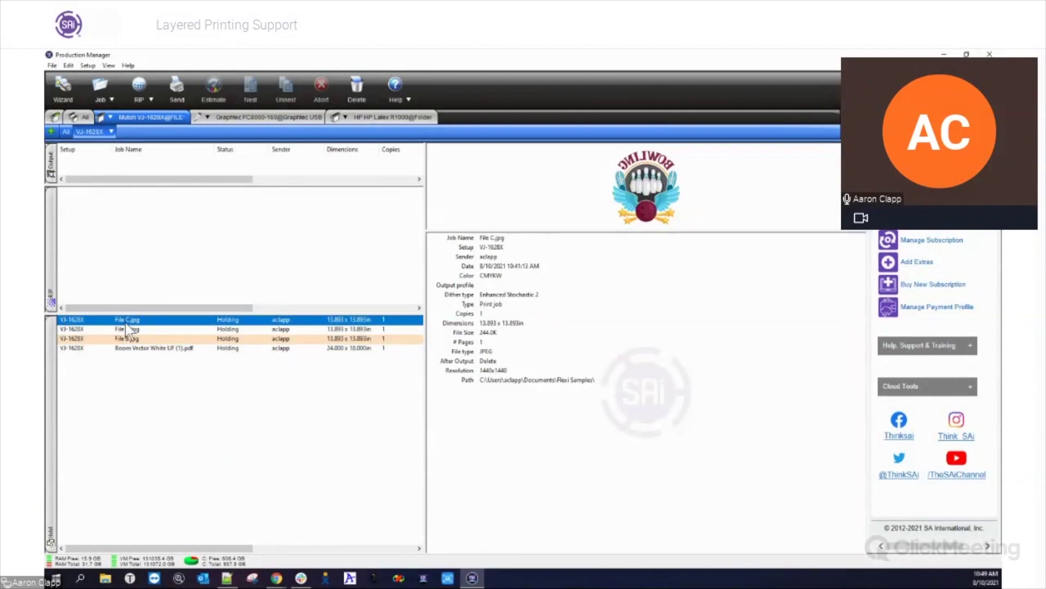
pyautogui.keyDown('shift'); pyautogui.click(133, 338); pyautogui.keyUp('shift')
pyautogui.rightClick(133, 338)
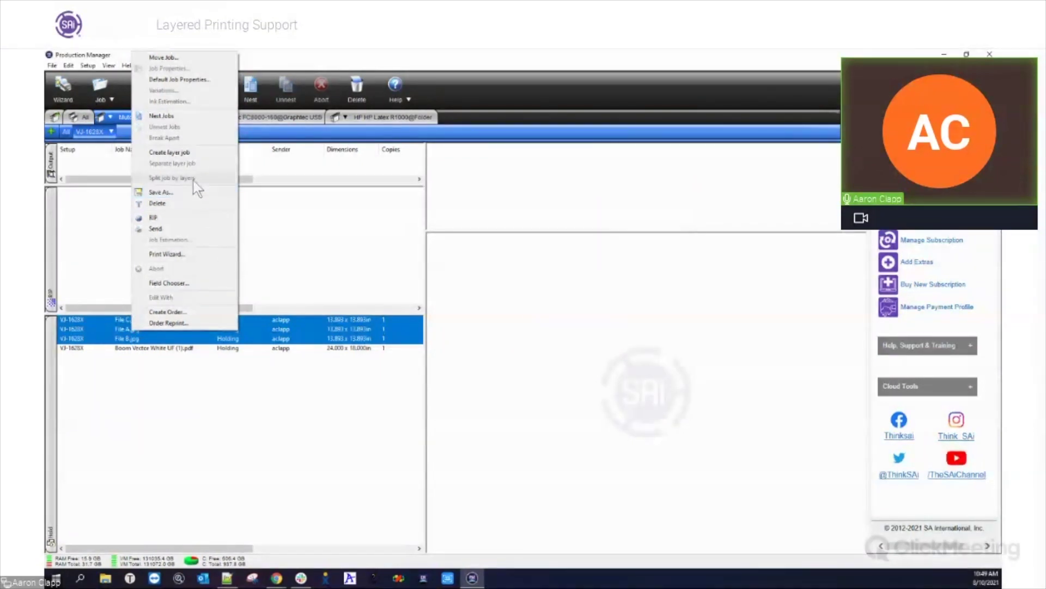
pyautogui.click(195, 158)
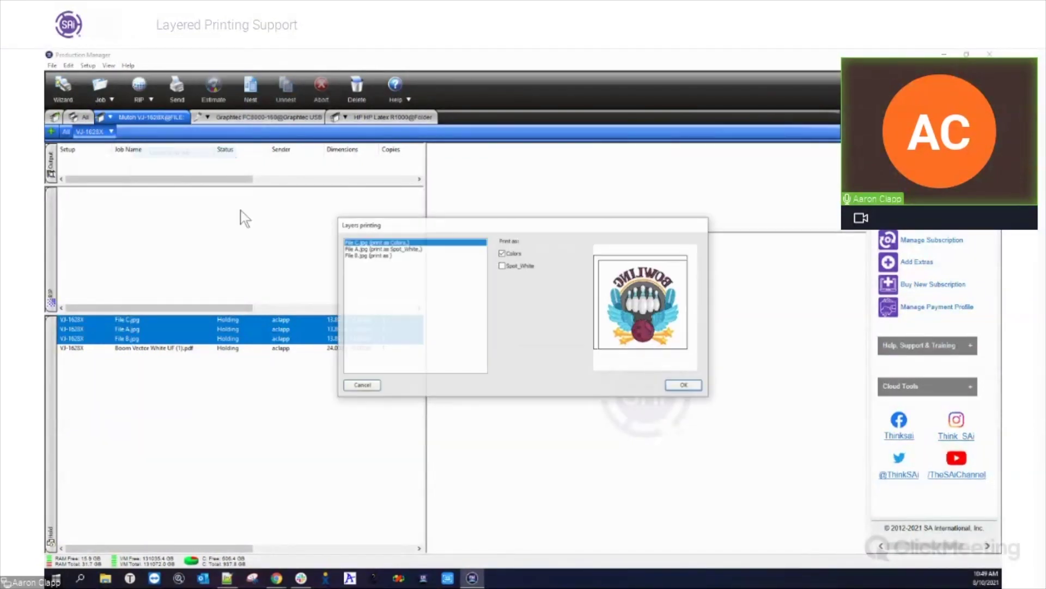
pyautogui.click(406, 249)
pyautogui.click(408, 255)
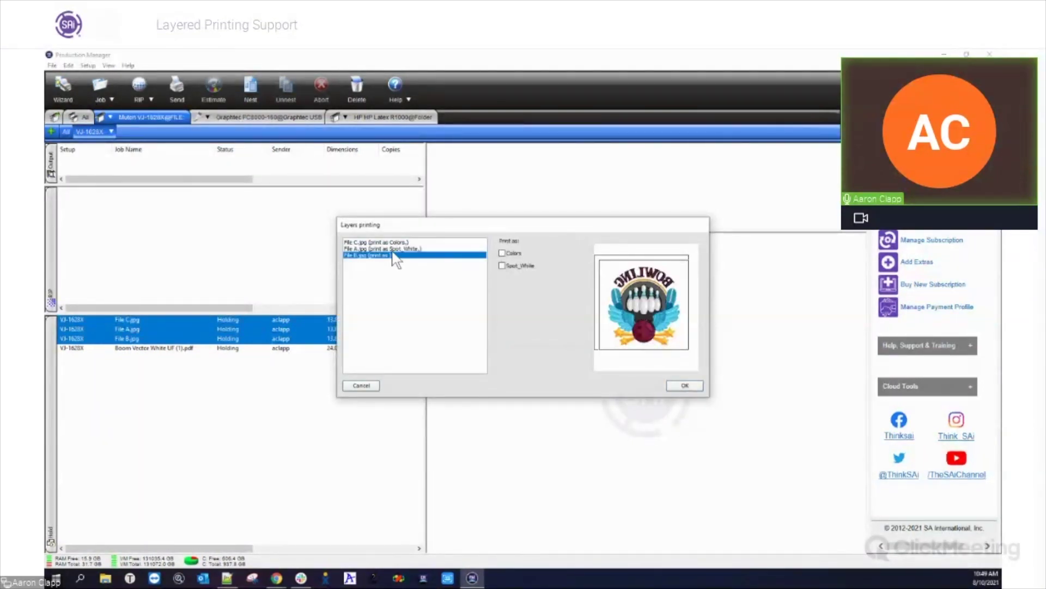
pyautogui.click(404, 249)
pyautogui.click(503, 254)
pyautogui.click(502, 253)
pyautogui.click(394, 255)
pyautogui.click(388, 242)
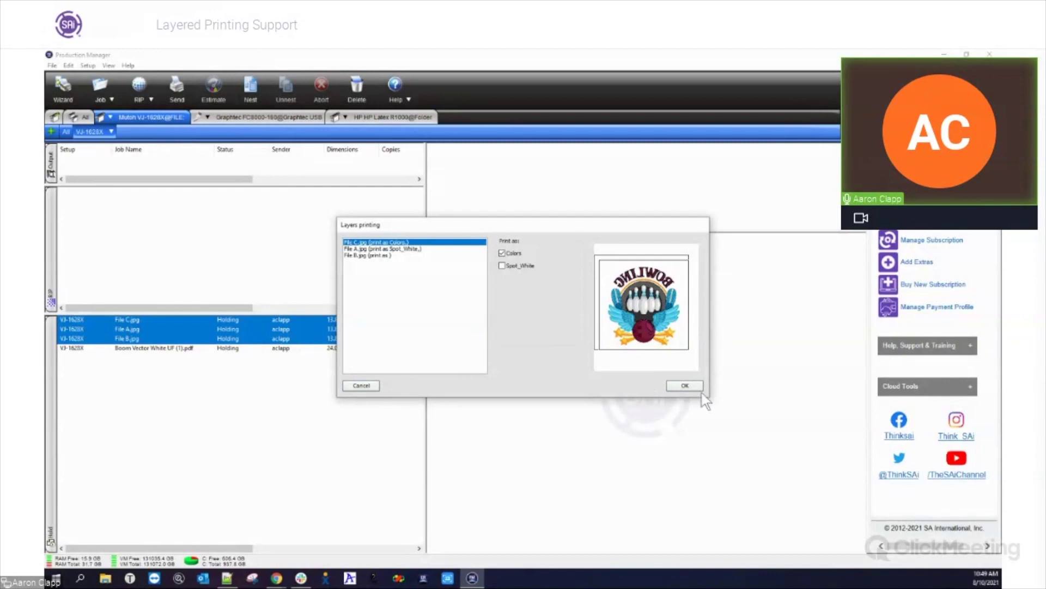
pyautogui.click(363, 385)
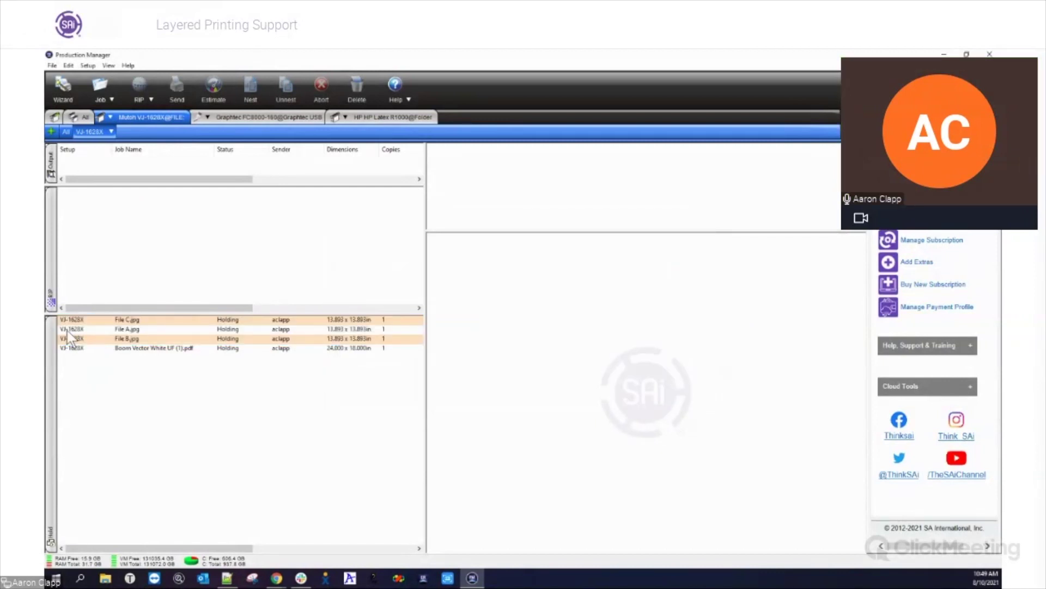
# - Combine File C.jpg, File A.jpg and File B.jpg into a layered print job, with File C as Colors and File A as Spot_White
pyautogui.click(117, 328)
pyautogui.click(119, 321)
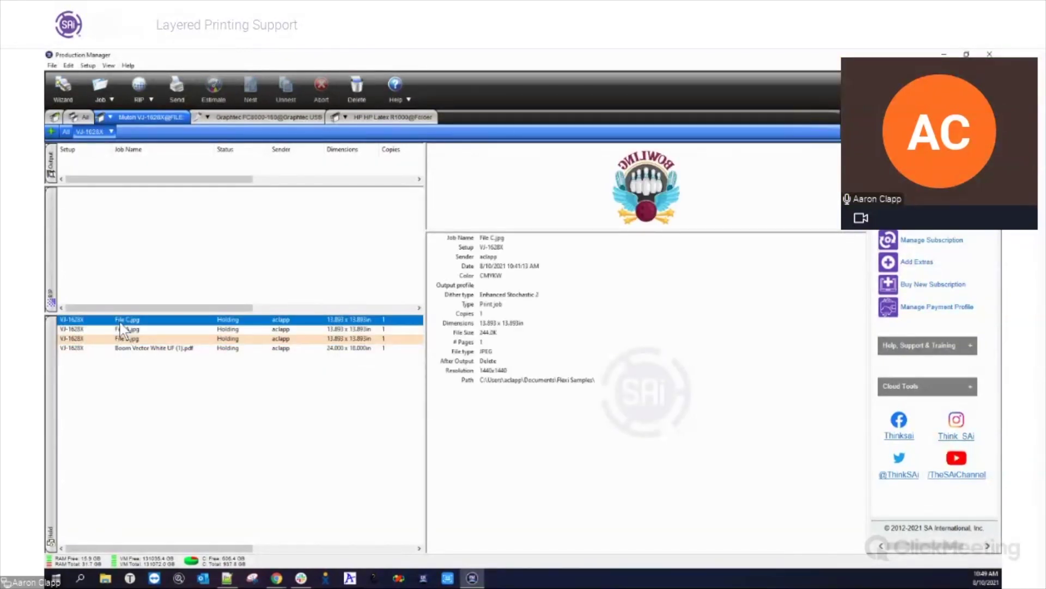
pyautogui.click(123, 339)
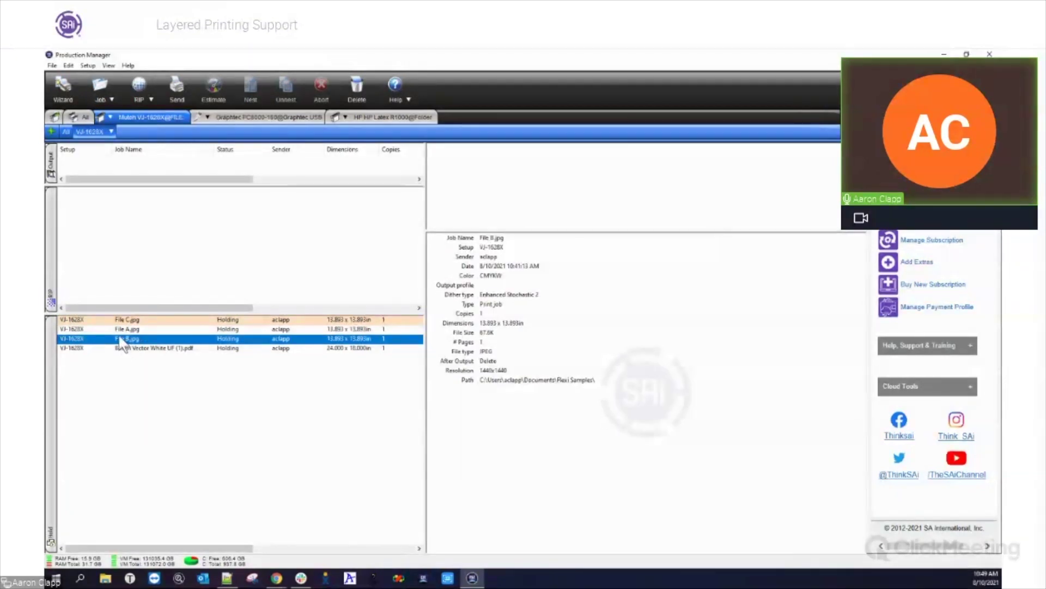
pyautogui.click(124, 320)
pyautogui.keyDown('shift'); pyautogui.click(129, 339); pyautogui.keyUp('shift')
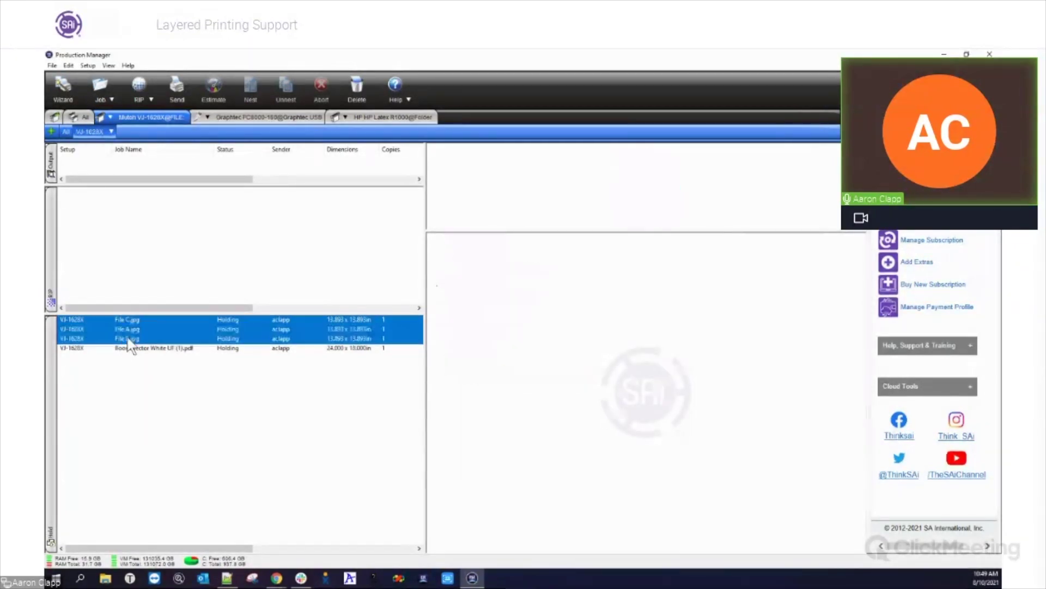
pyautogui.rightClick(129, 340)
pyautogui.click(165, 160)
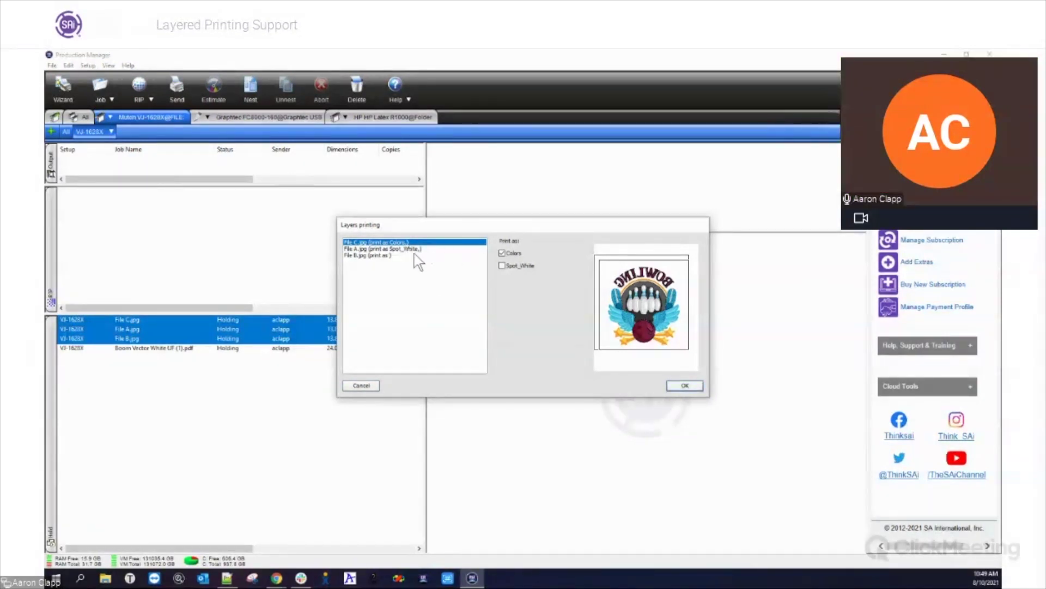
pyautogui.click(408, 250)
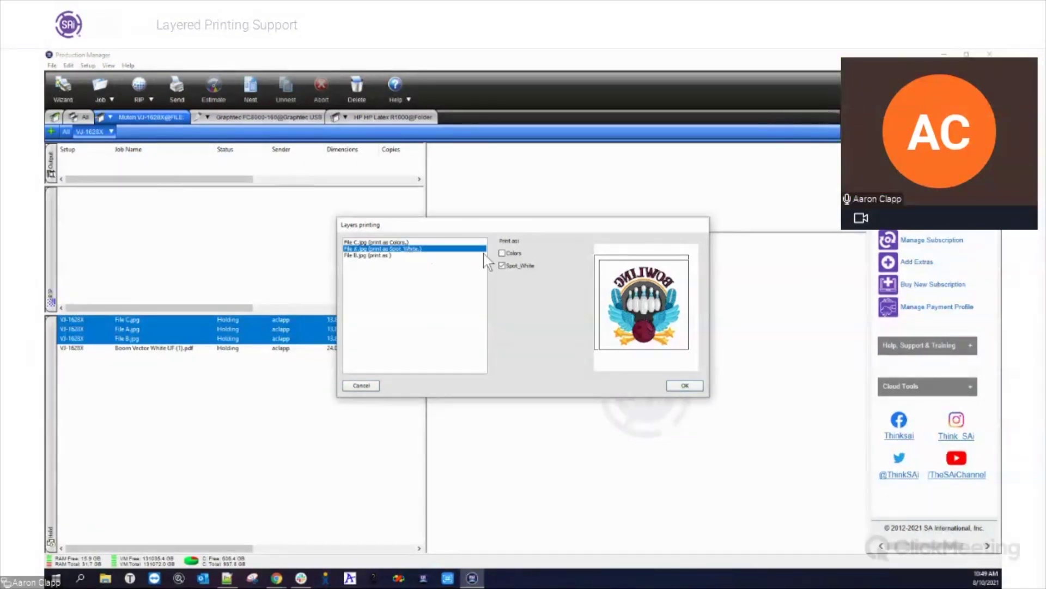
pyautogui.click(395, 255)
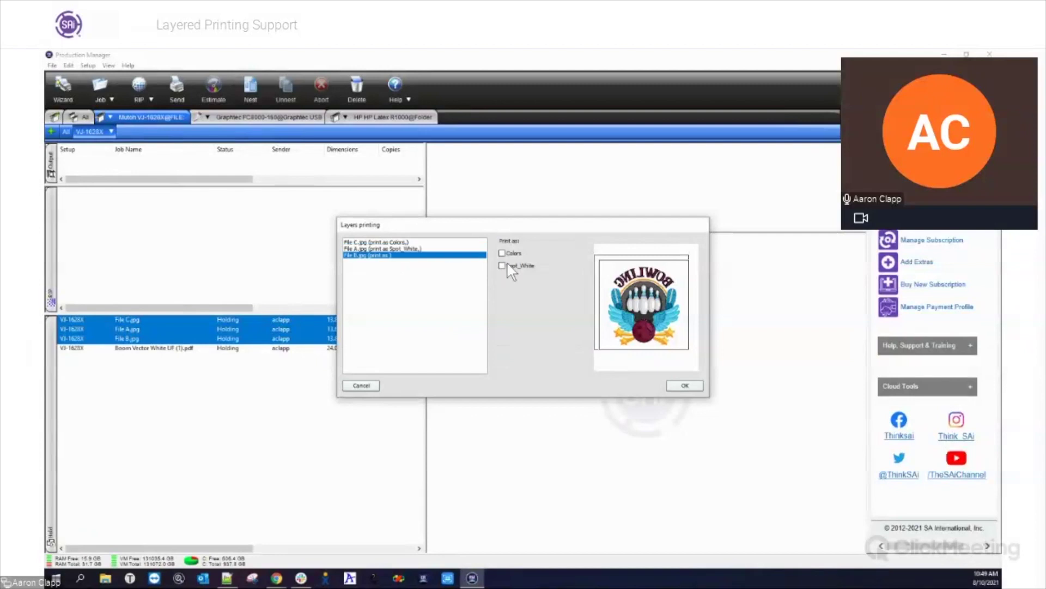
pyautogui.click(682, 386)
# - Inspect the rebuilt Multilayer job's layout preview and close its properties without changes
pyautogui.doubleClick(163, 322)
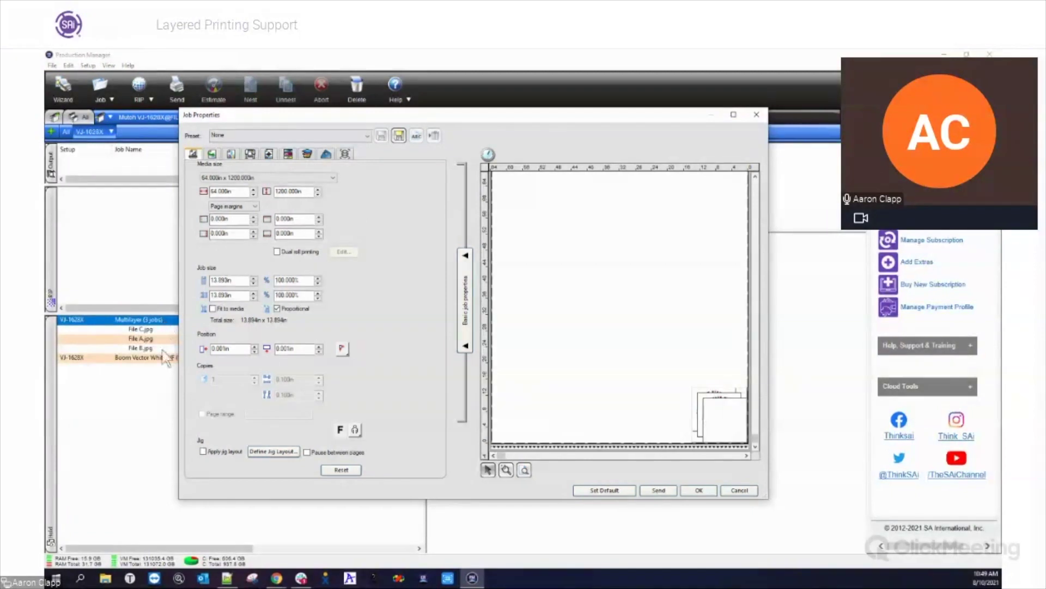
pyautogui.moveTo(711, 411); pyautogui.dragTo(731, 424)
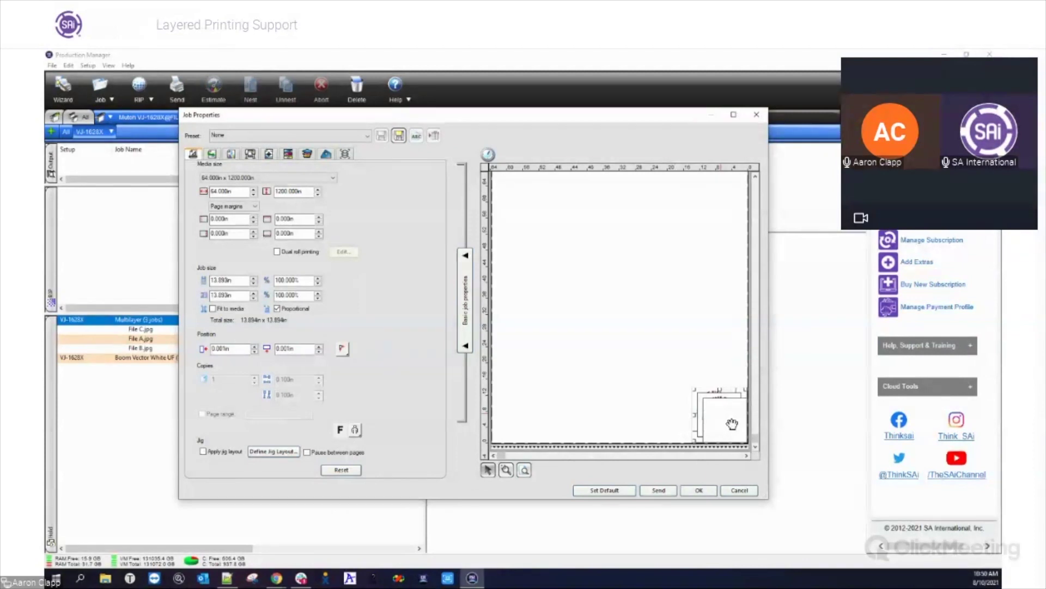
pyautogui.click(756, 115)
# - Preview only the Spot_White output channel of the Boom Vector White UF (1).pdf job, hiding Cyan
pyautogui.doubleClick(144, 359)
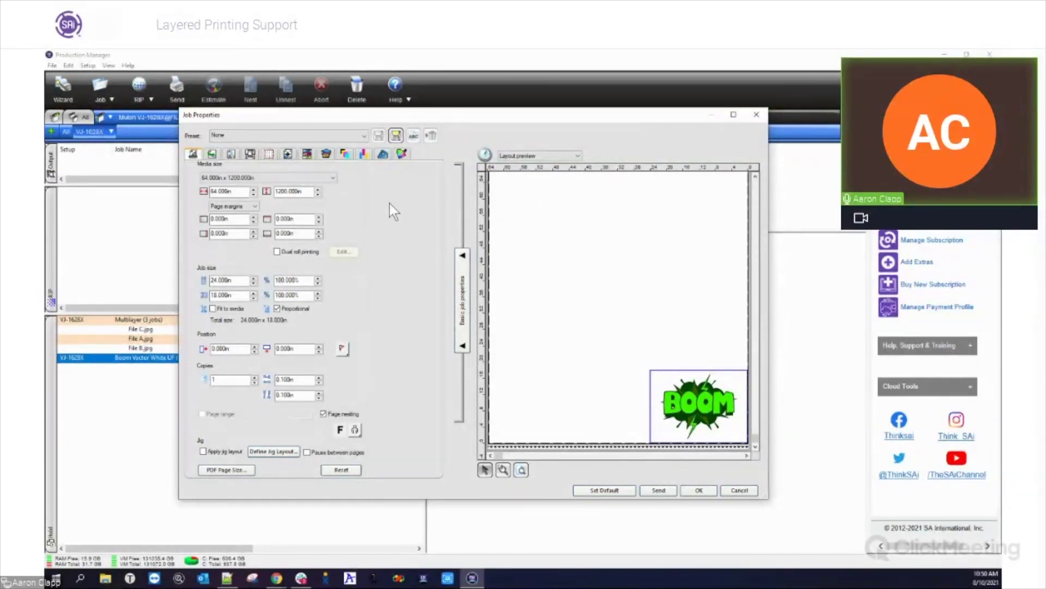
pyautogui.click(346, 154)
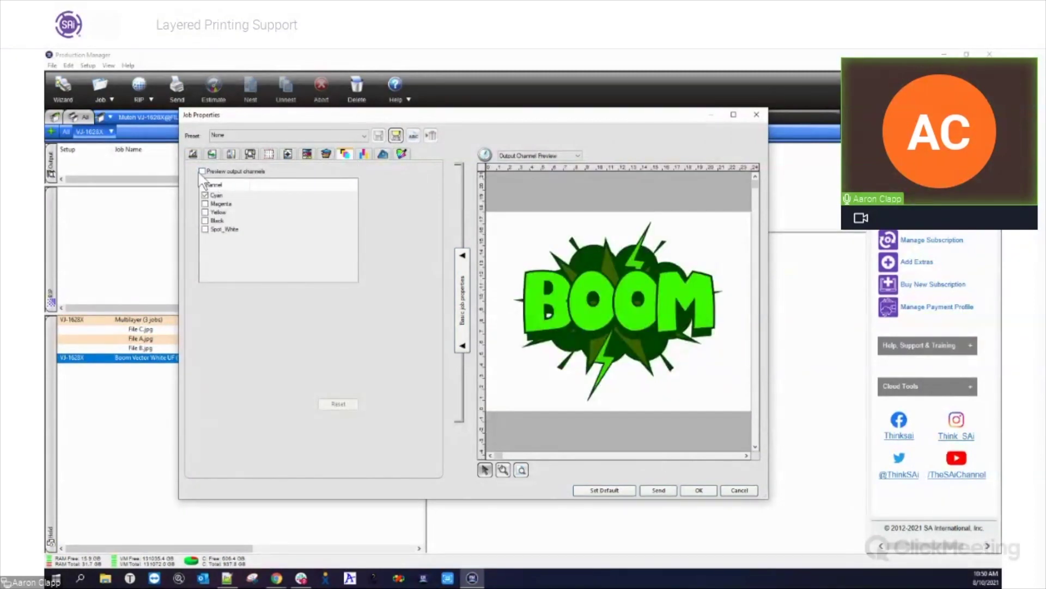
pyautogui.click(203, 171)
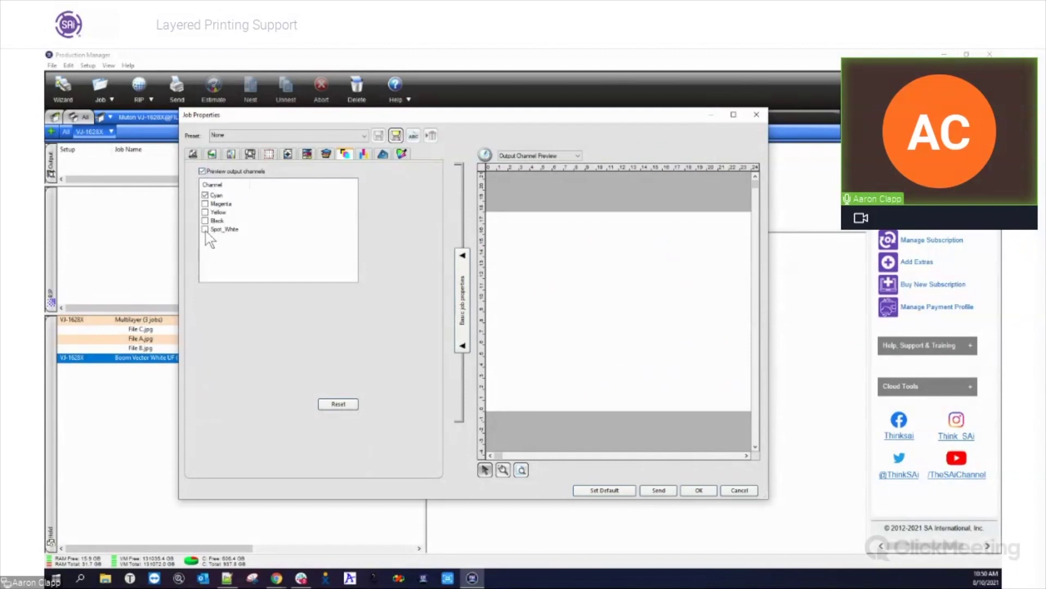
pyautogui.click(205, 229)
pyautogui.click(205, 195)
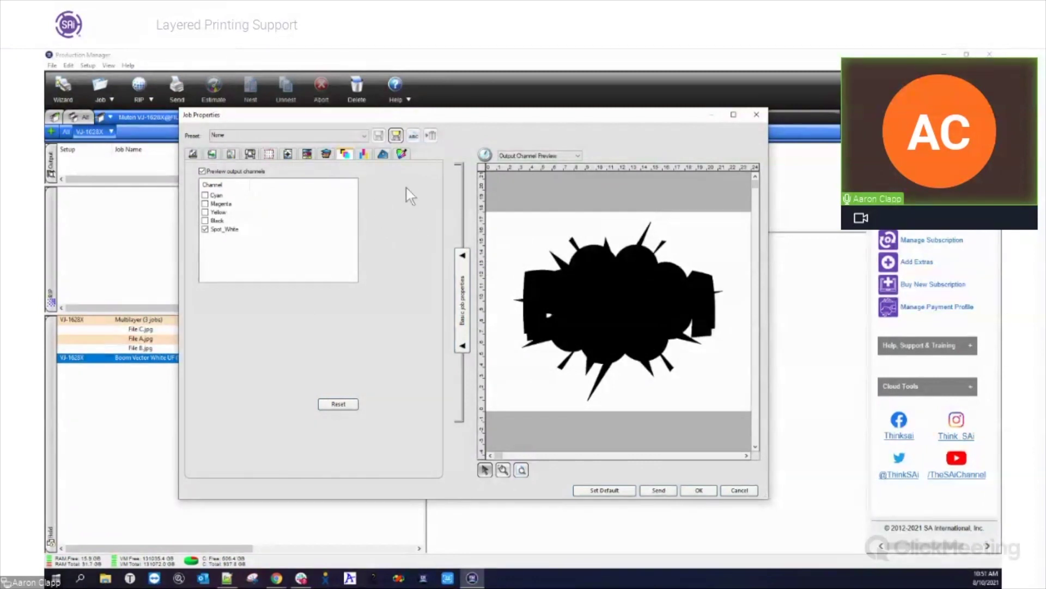
# - Check the available white ink modes in the Boom Vector job's White and Metallic options, and close the options without changing the mode
pyautogui.click(232, 156)
pyautogui.click(249, 154)
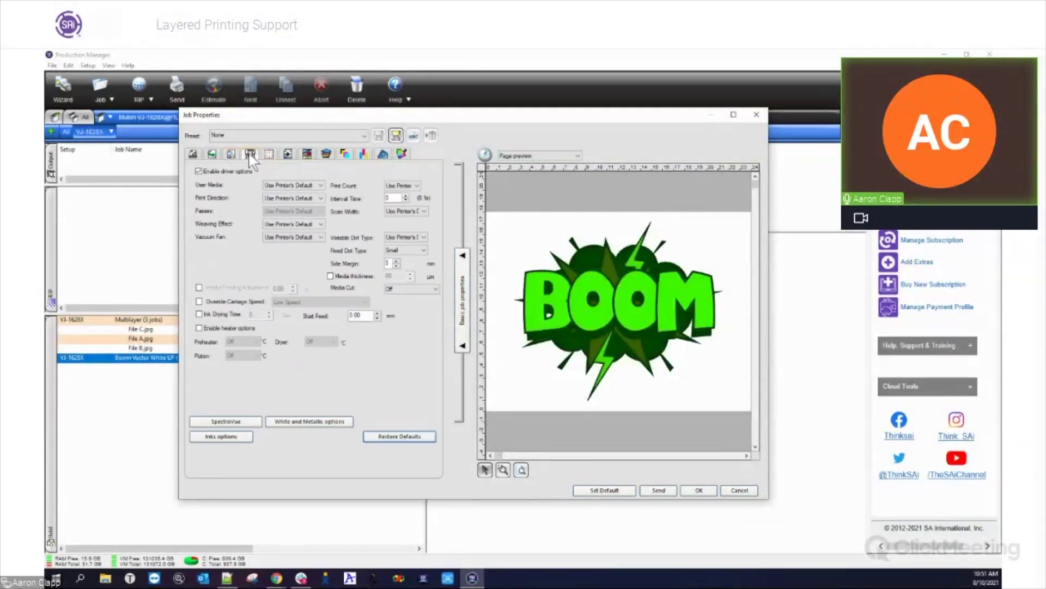
pyautogui.click(296, 419)
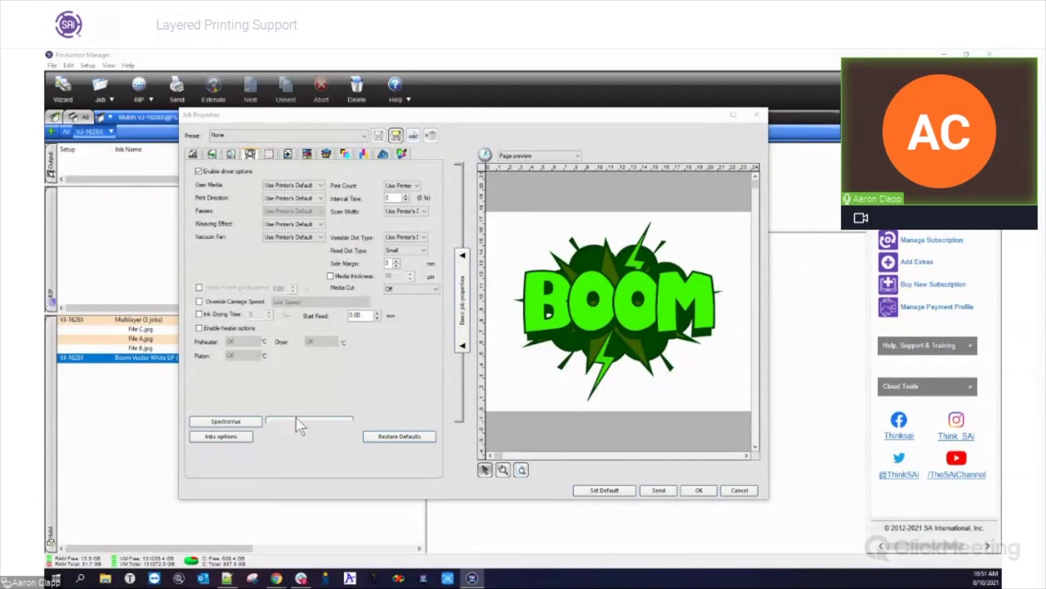
pyautogui.click(448, 270)
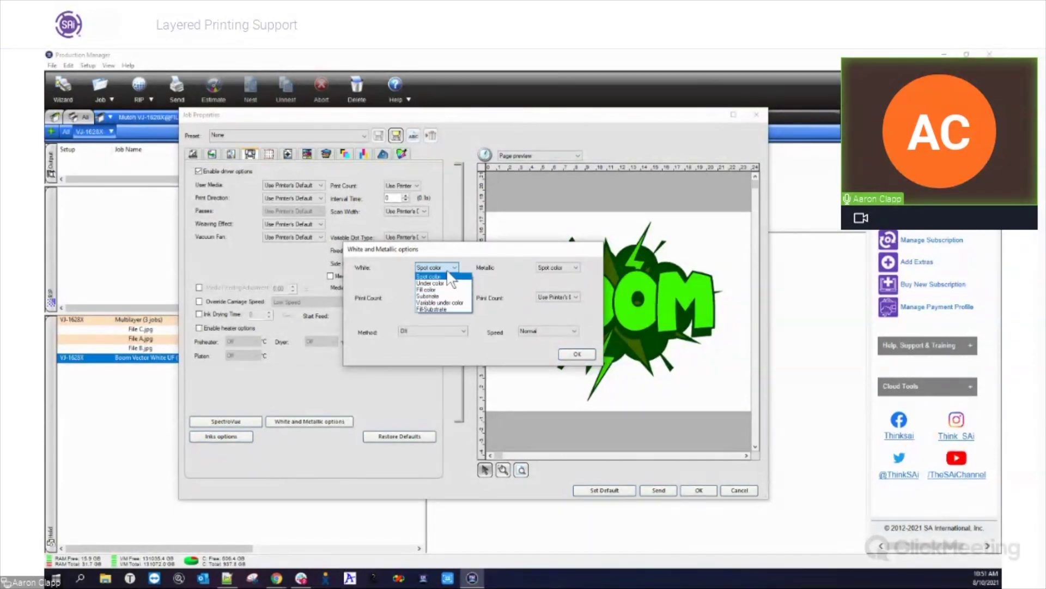
pyautogui.click(575, 355)
pyautogui.click(576, 355)
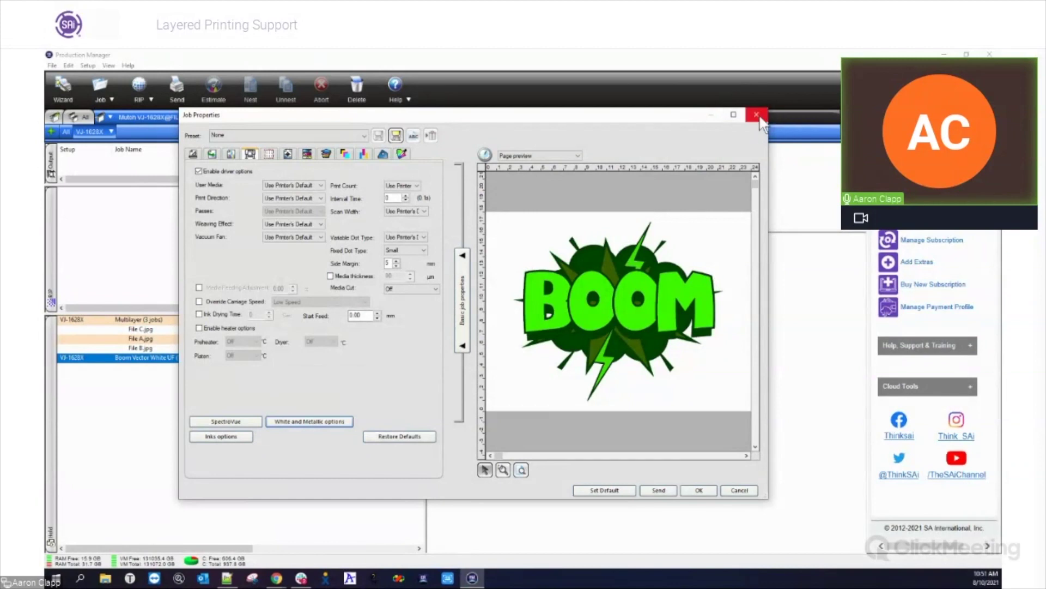
# - Compare the layout previews of the Boom Vector and Multilayer jobs, closing each job's properties without changes
pyautogui.click(194, 154)
pyautogui.moveTo(684, 403); pyautogui.dragTo(694, 409)
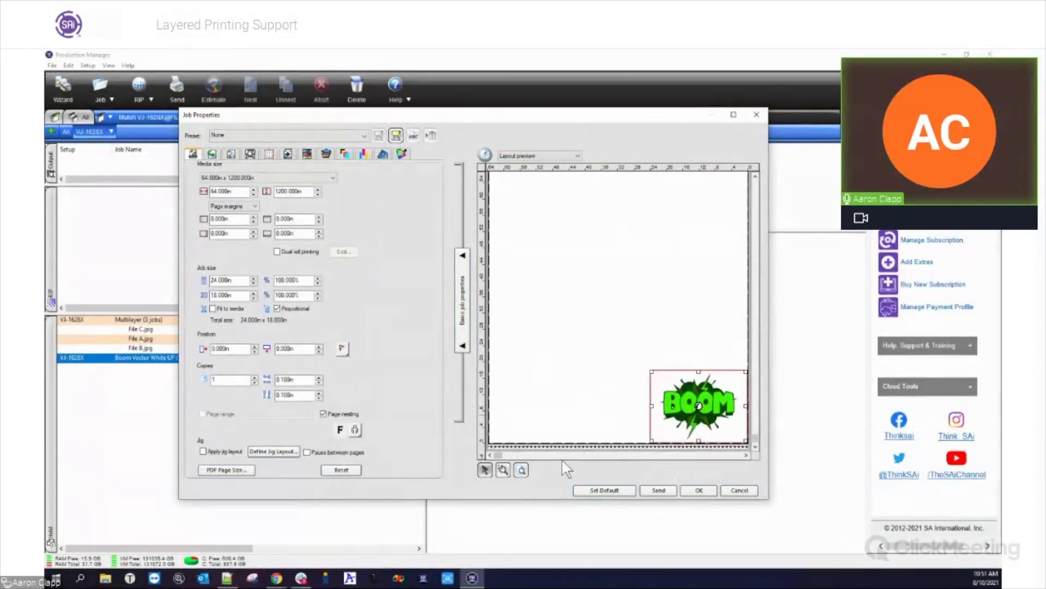
pyautogui.click(727, 490)
pyautogui.click(145, 321)
pyautogui.doubleClick(146, 322)
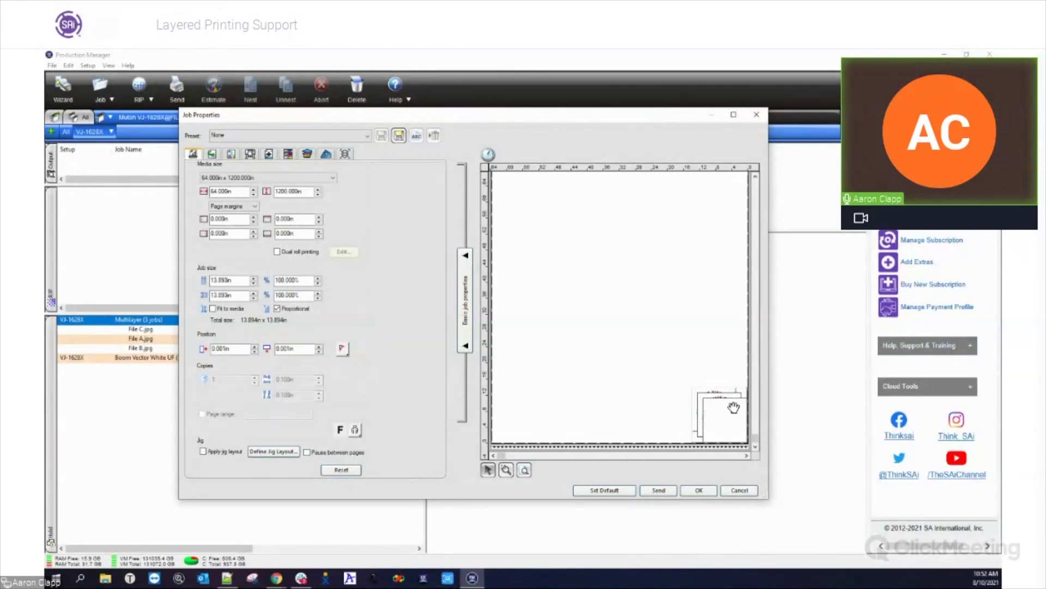
pyautogui.click(740, 490)
# - Review the Boom Vector job's output channel and layout settings, close its properties, and select the Multilayer job
pyautogui.doubleClick(158, 358)
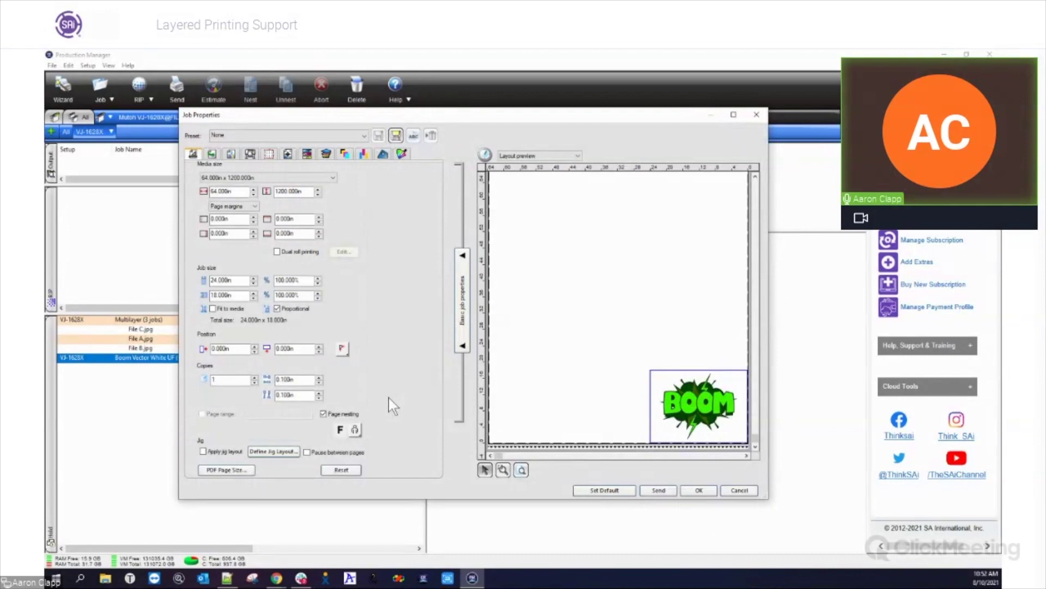
pyautogui.click(349, 154)
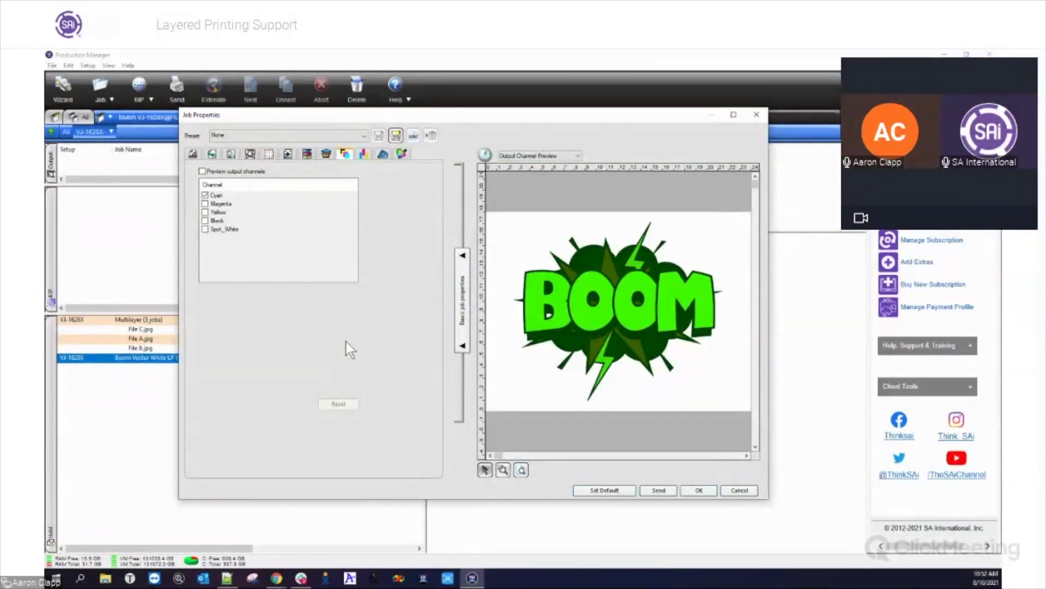
pyautogui.click(326, 154)
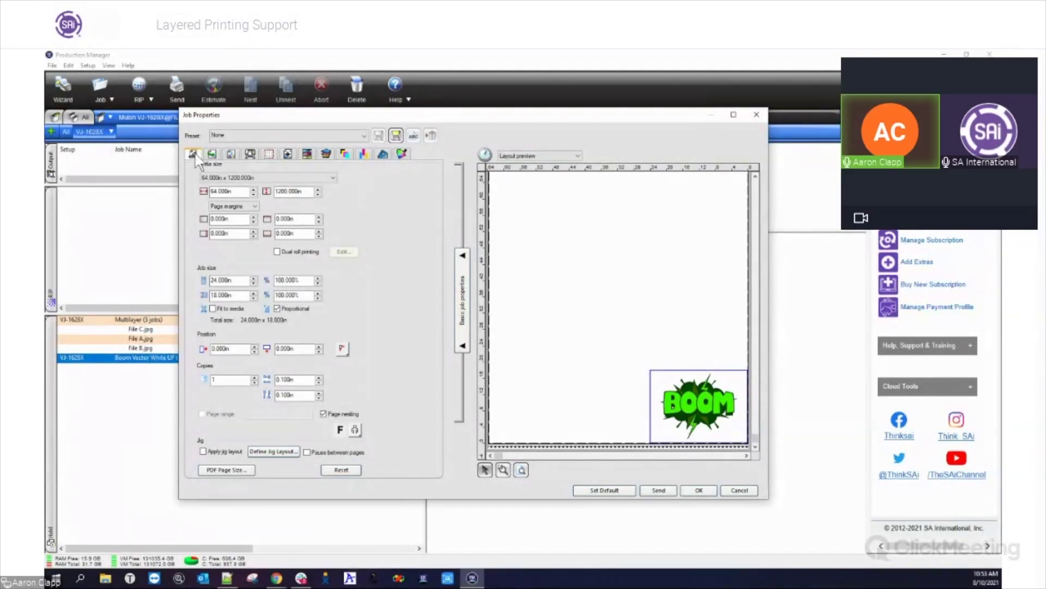
pyautogui.click(756, 114)
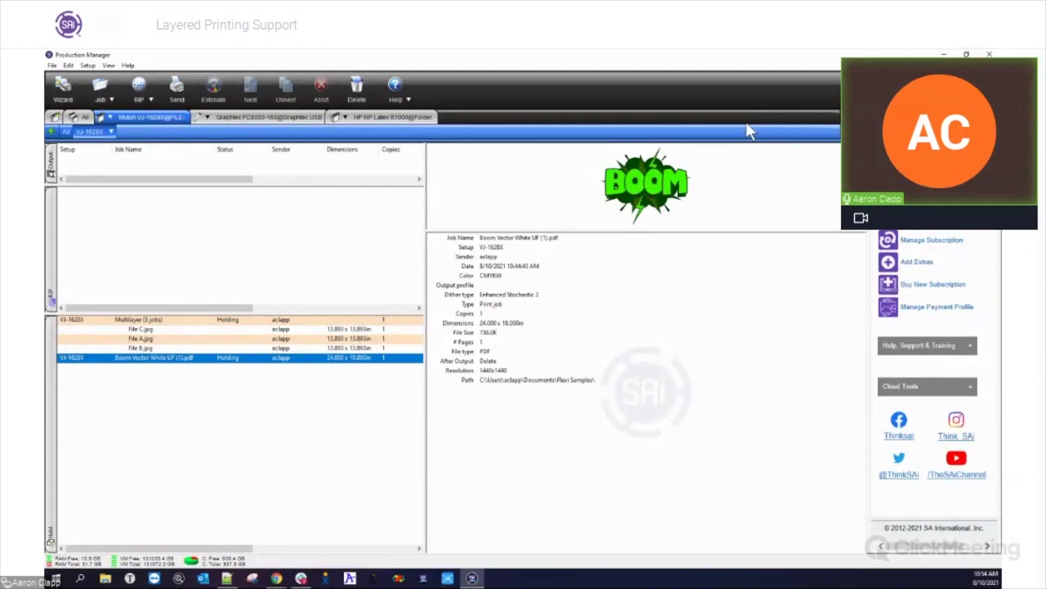
pyautogui.click(157, 321)
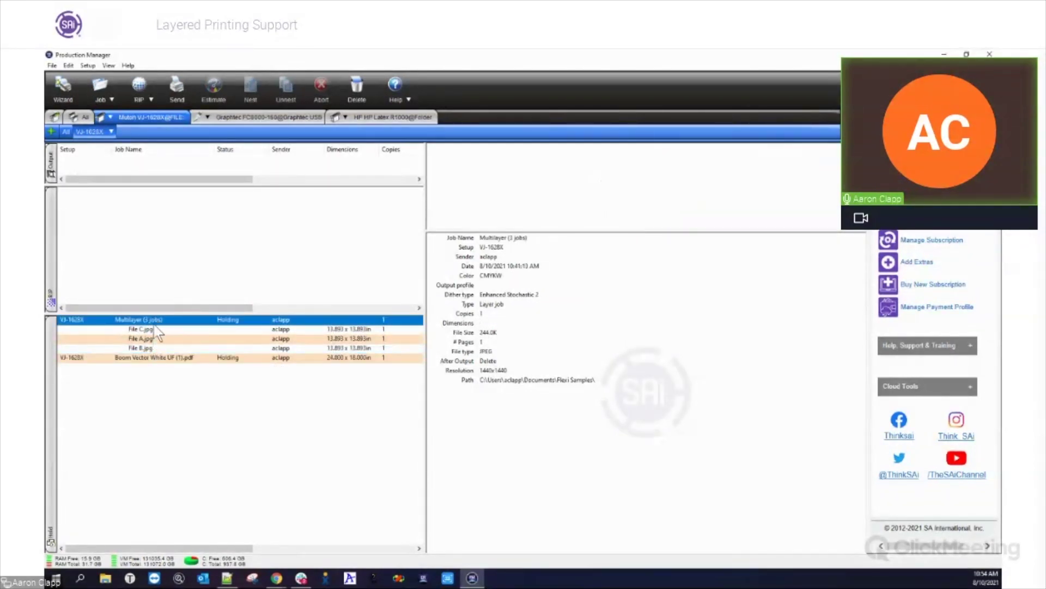